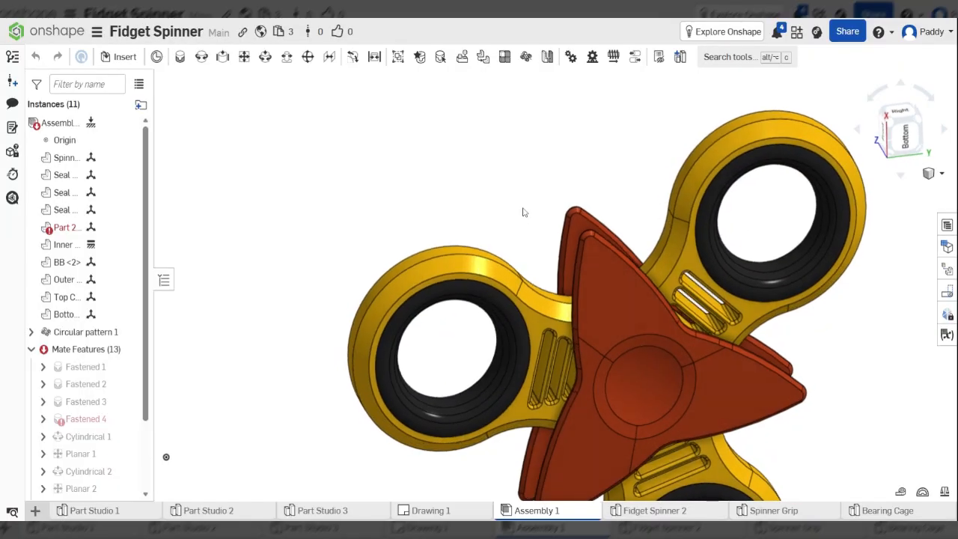
pyautogui.scroll(-5, 544, 319)
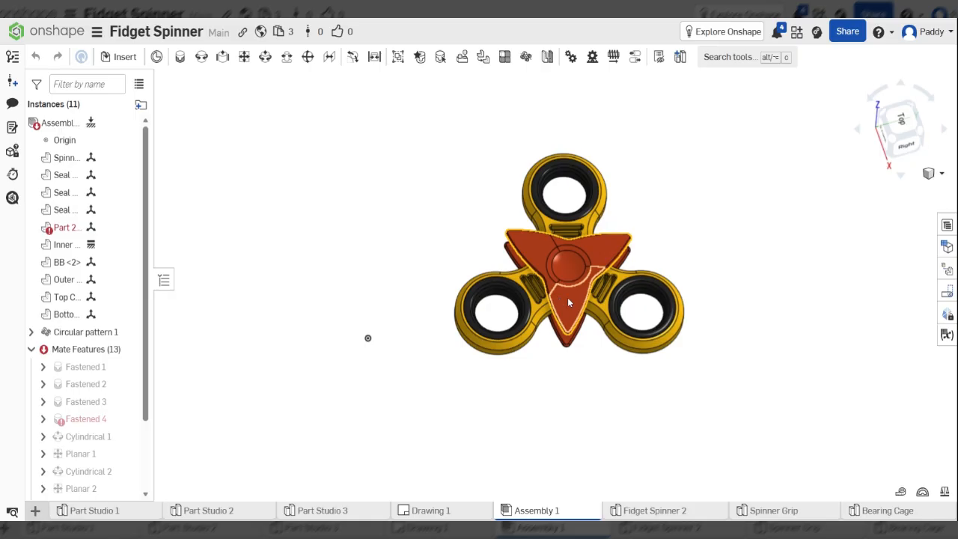
pyautogui.scroll(4, 578, 275)
pyautogui.scroll(-3, 594, 329)
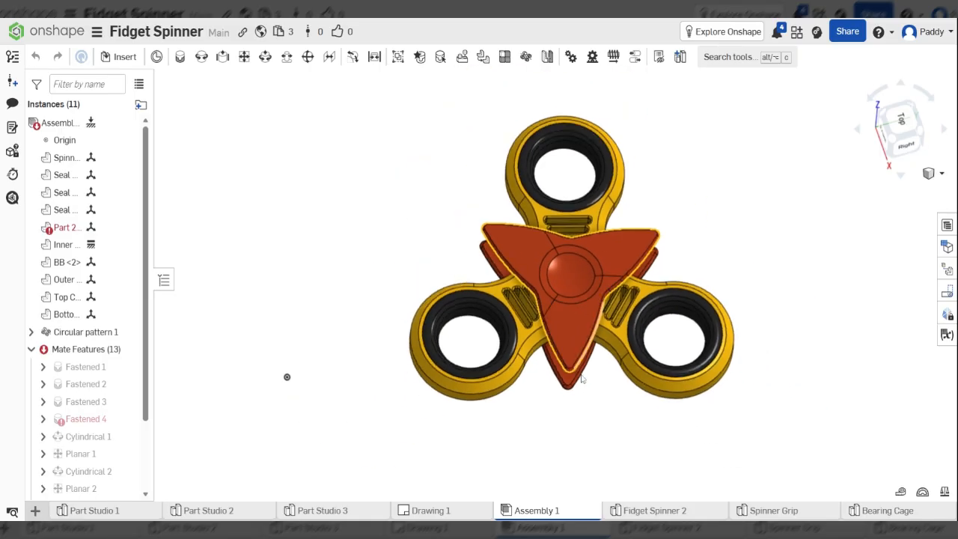
# Step: Open the Fidget Spinner 2 part studio and delete the existing offset plane, Plane 1
pyautogui.click(637, 508)
pyautogui.moveTo(523, 364); pyautogui.dragTo(618, 322, button='right')
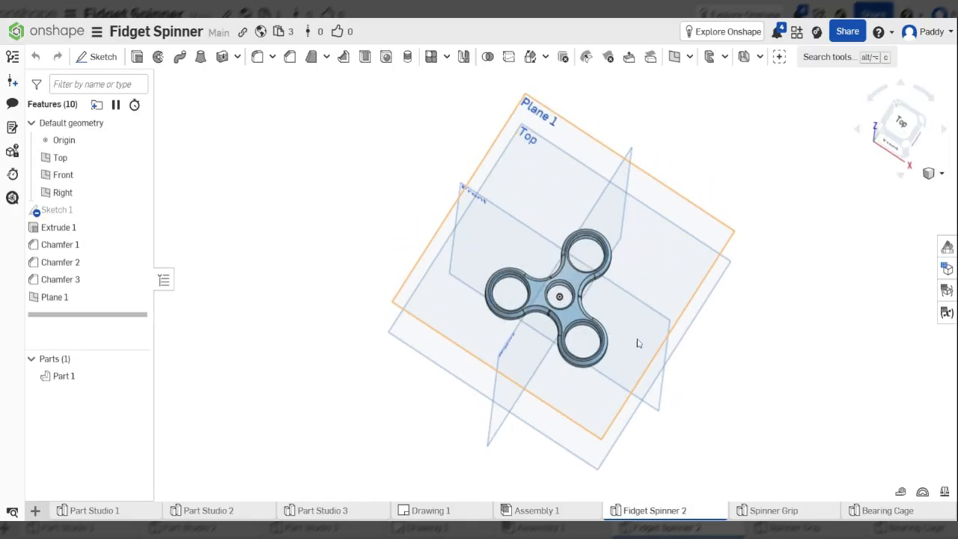
pyautogui.moveTo(722, 343); pyautogui.dragTo(668, 217, button='right')
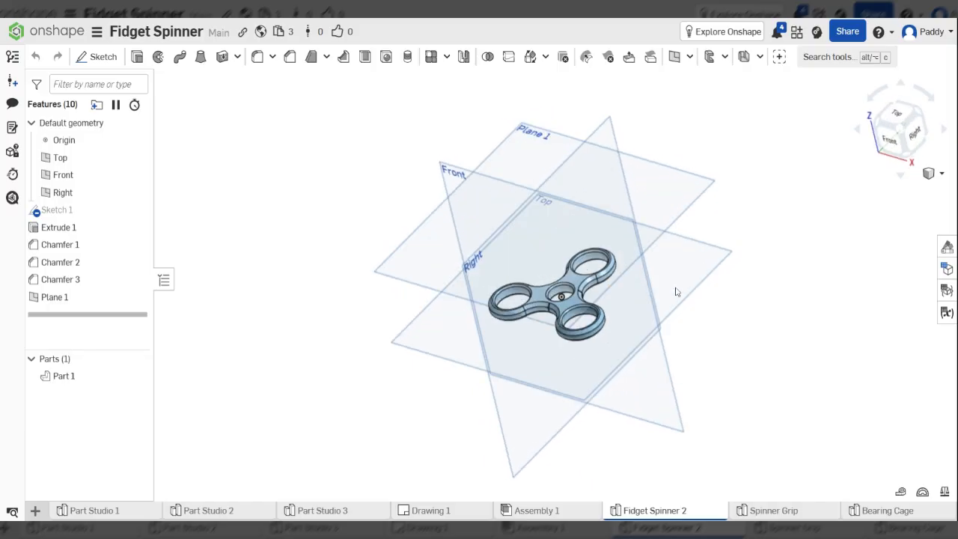
pyautogui.click(714, 250)
pyautogui.press('Delete')
# Step: Create a construction plane offset 50 mm above the Top plane
pyautogui.moveTo(775, 294); pyautogui.dragTo(805, 340, button='right')
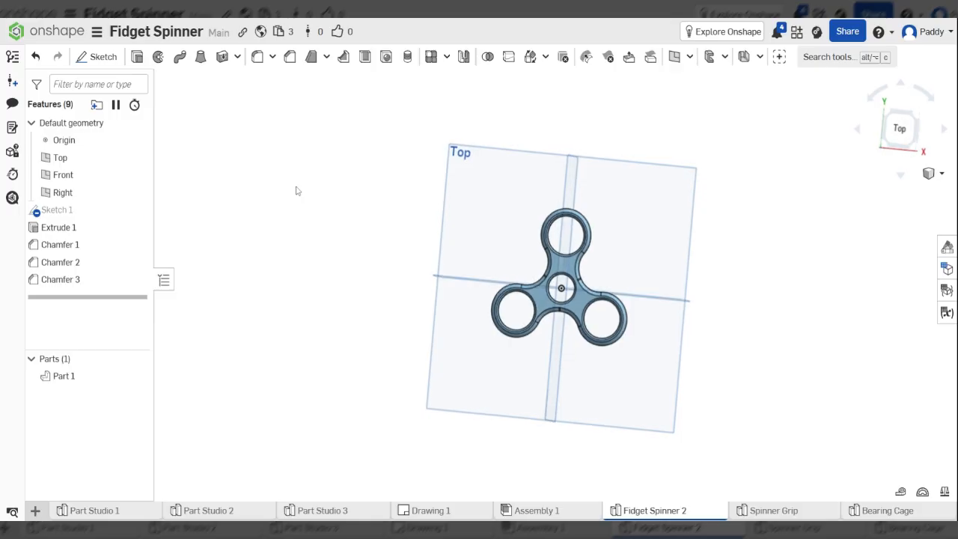
pyautogui.click(480, 202)
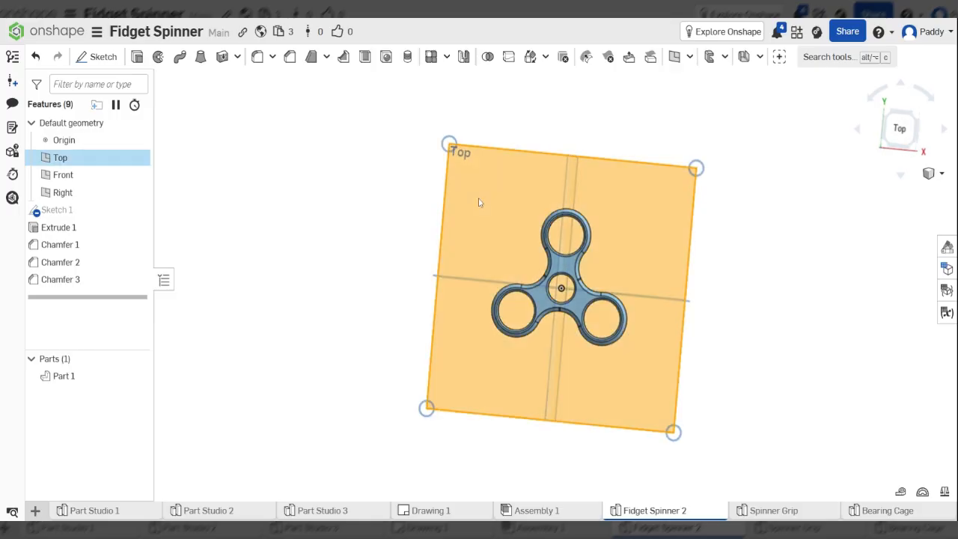
pyautogui.click(677, 63)
pyautogui.moveTo(719, 299); pyautogui.dragTo(518, 192, button='right')
pyautogui.moveTo(539, 222); pyautogui.dragTo(531, 178)
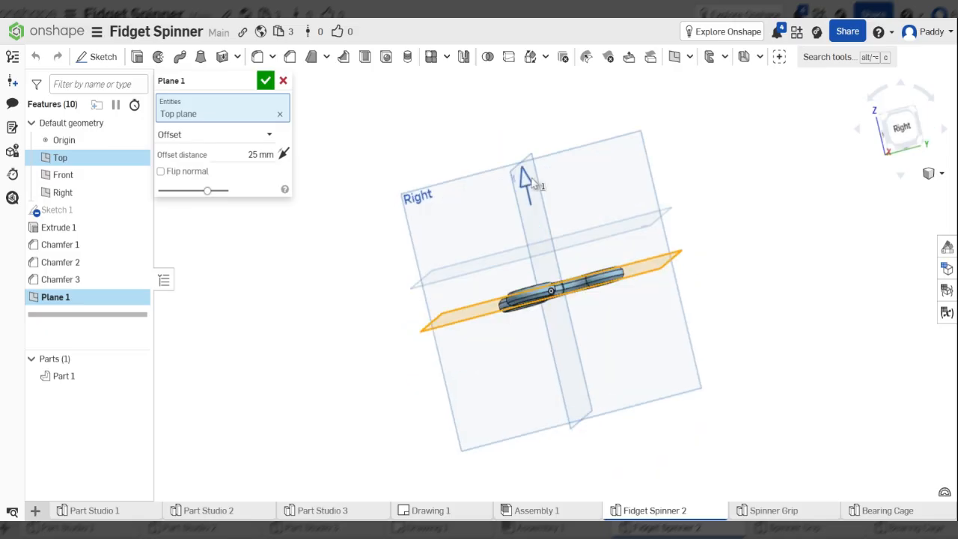
pyautogui.moveTo(586, 224); pyautogui.dragTo(595, 257, button='right')
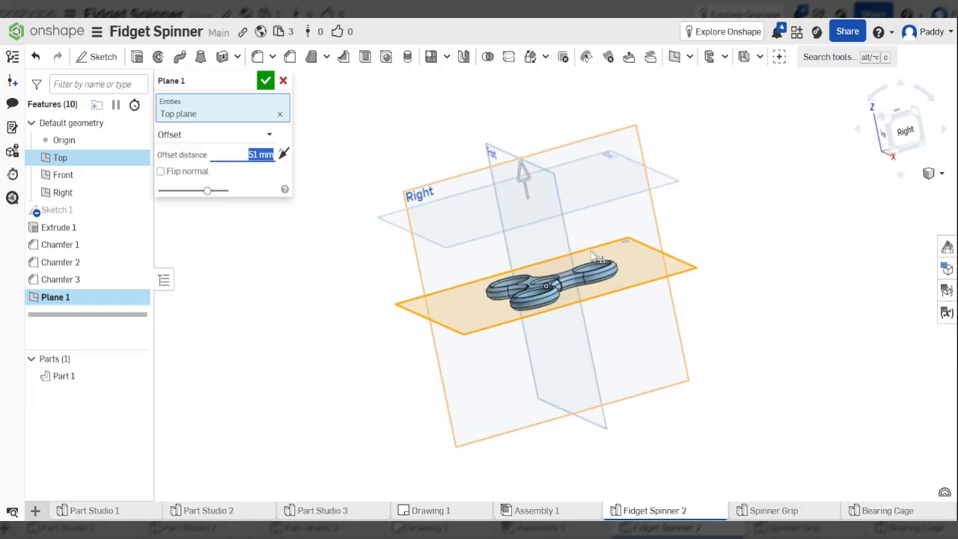
pyautogui.write('50')
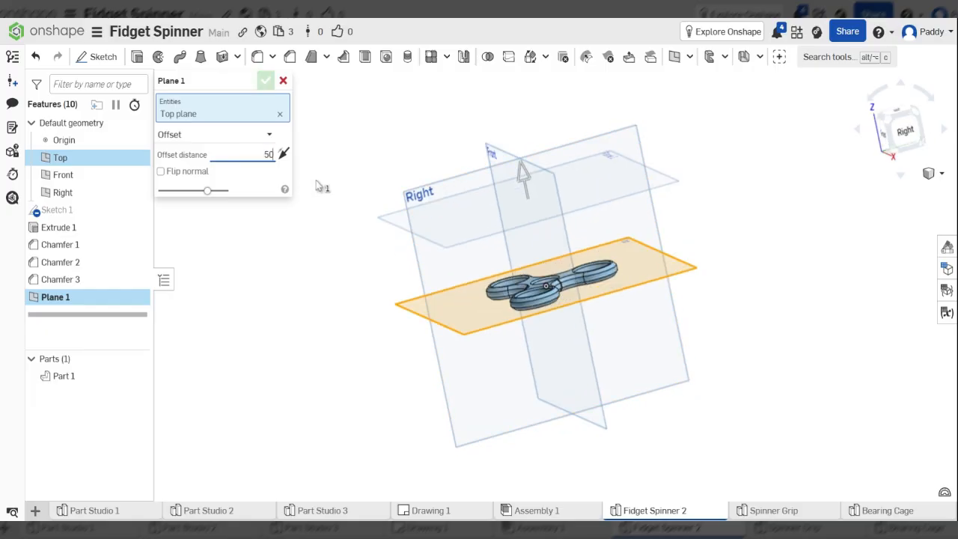
pyautogui.press('Return')
pyautogui.moveTo(379, 117); pyautogui.dragTo(507, 210, button='right')
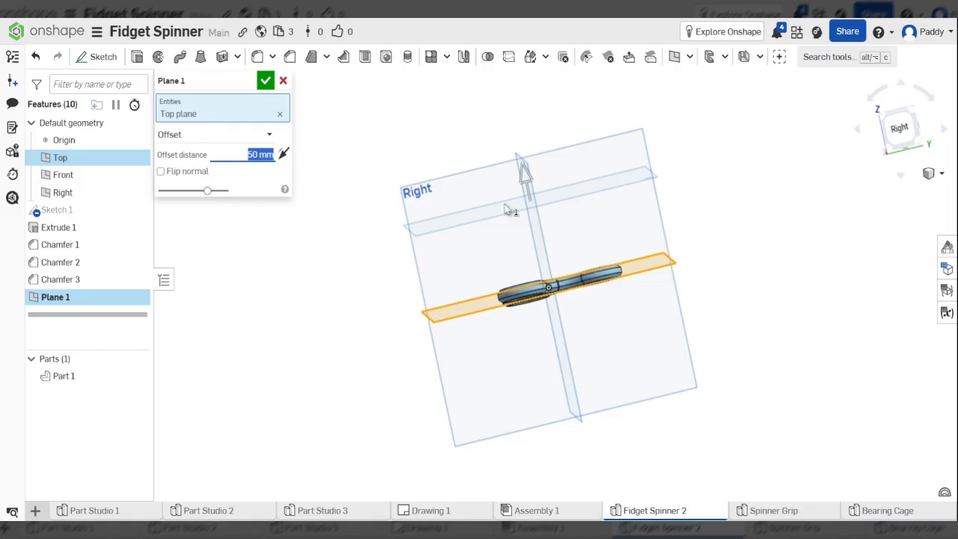
pyautogui.hotkey('shift', '7')
pyautogui.press('Return')
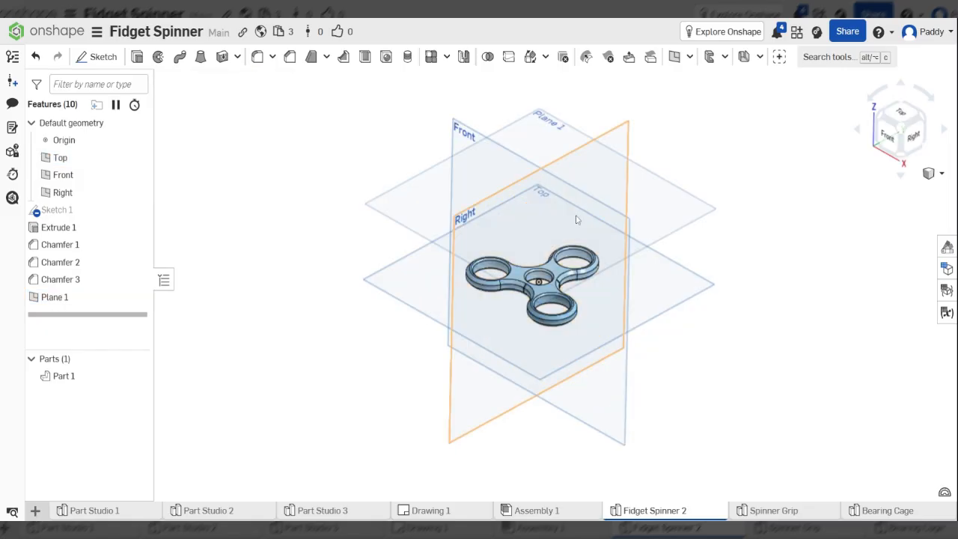
# Step: Start a new sketch on the offset plane, viewed straight on
pyautogui.moveTo(576, 219); pyautogui.dragTo(451, 199, button='right')
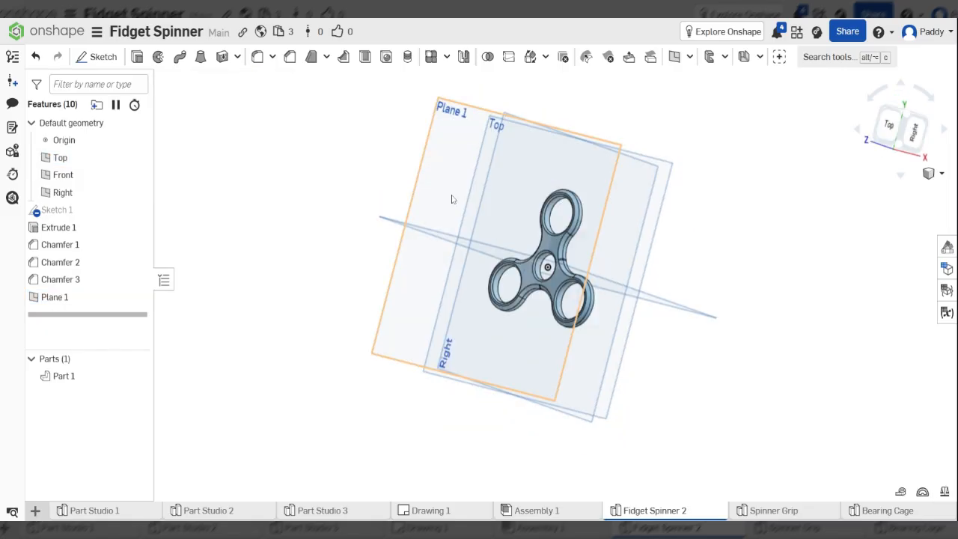
pyautogui.click(443, 168)
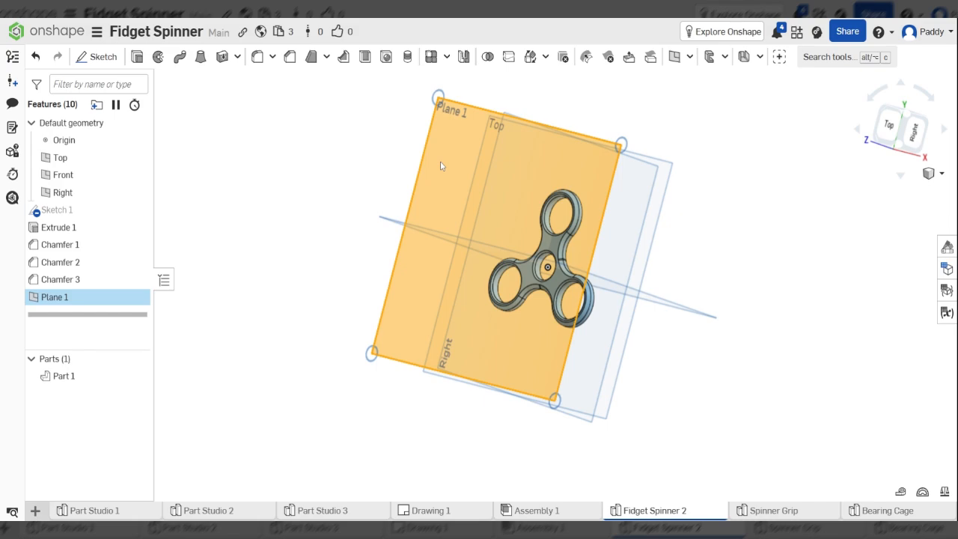
pyautogui.press('n')
pyautogui.scroll(3, 553, 273)
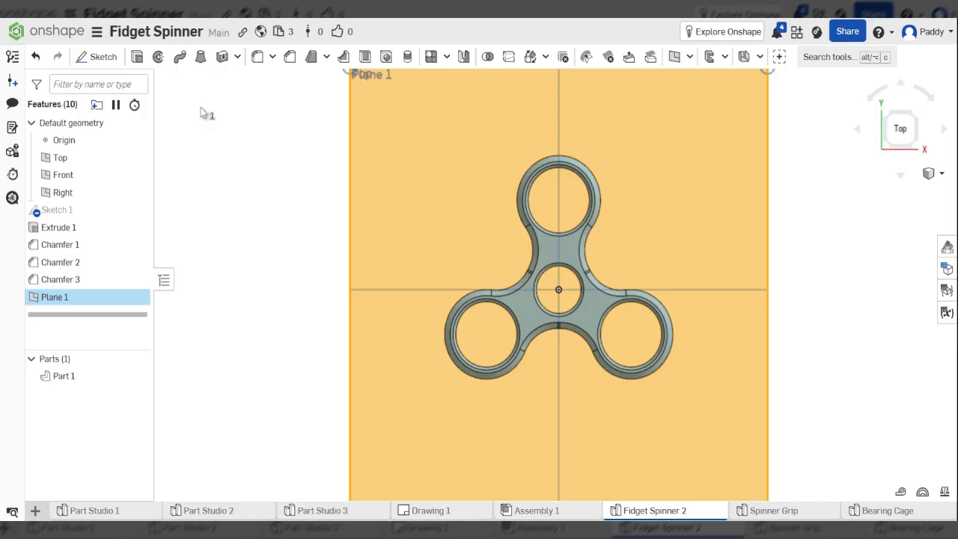
pyautogui.click(104, 58)
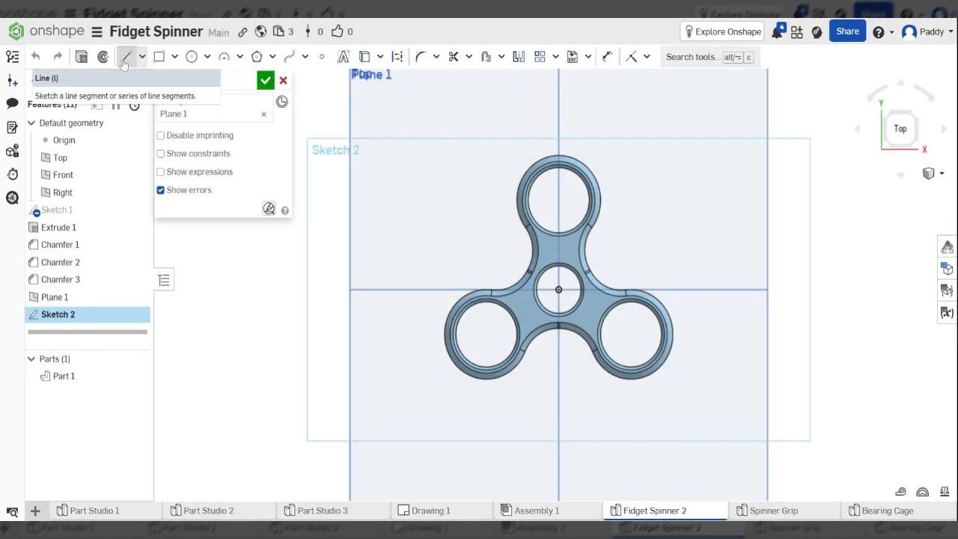
# Step: Sketch a slanted line about 13 mm long from the upper arm's body to the vertical centreline inside the upper ring
pyautogui.click(124, 57)
pyautogui.scroll(3, 538, 229)
pyautogui.scroll(-2, 502, 239)
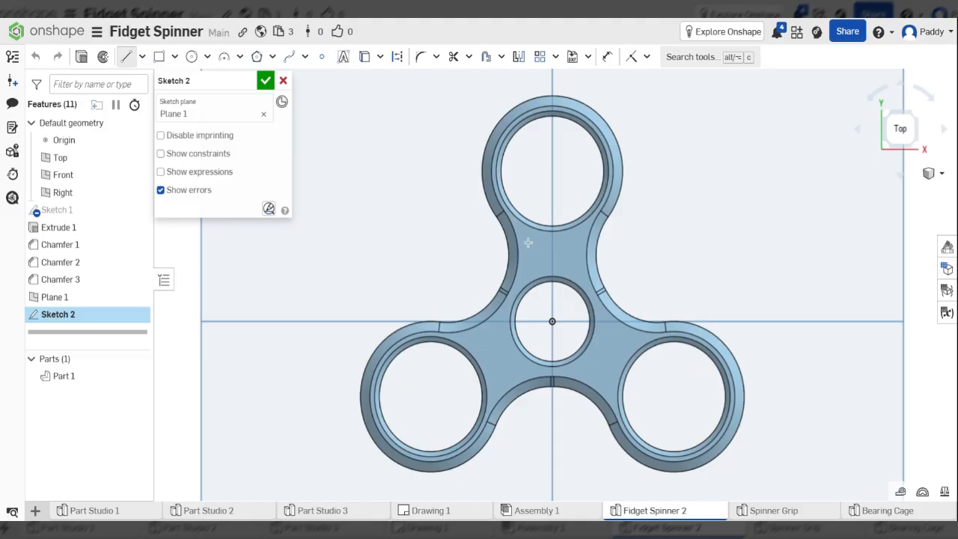
pyautogui.click(529, 241)
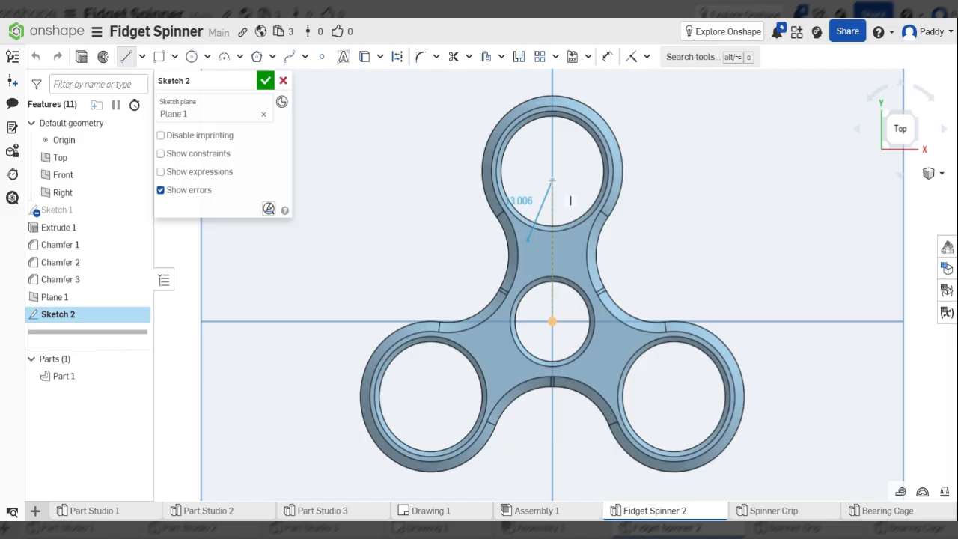
pyautogui.click(551, 182)
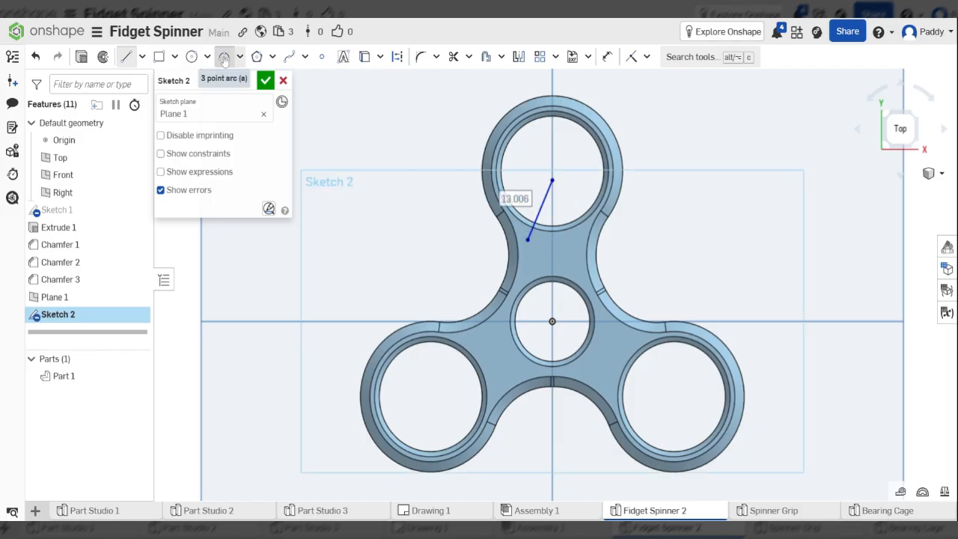
# Step: Sketch a three-point arc of about 21.8 mm radius from the line's upper end down to the arm's right edge
pyautogui.click(224, 61)
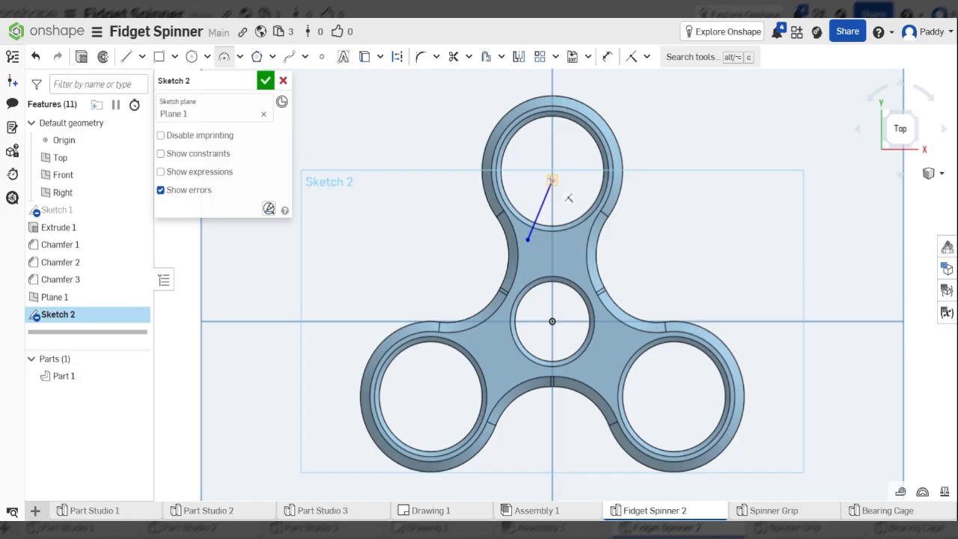
pyautogui.click(552, 180)
pyautogui.click(588, 241)
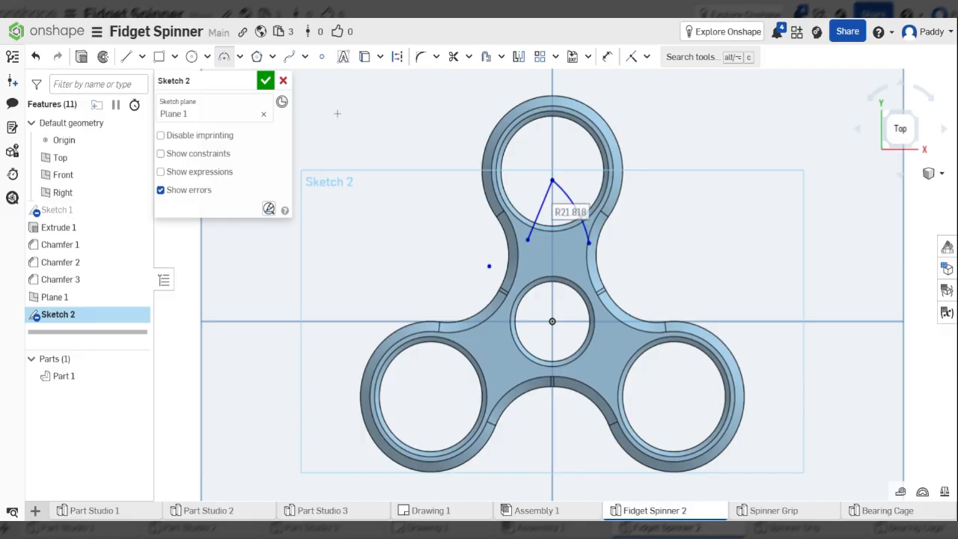
# Step: Sketch an open, wavy six-point spline starting at the arc's lower end and curling back down outside the arm
pyautogui.click(288, 57)
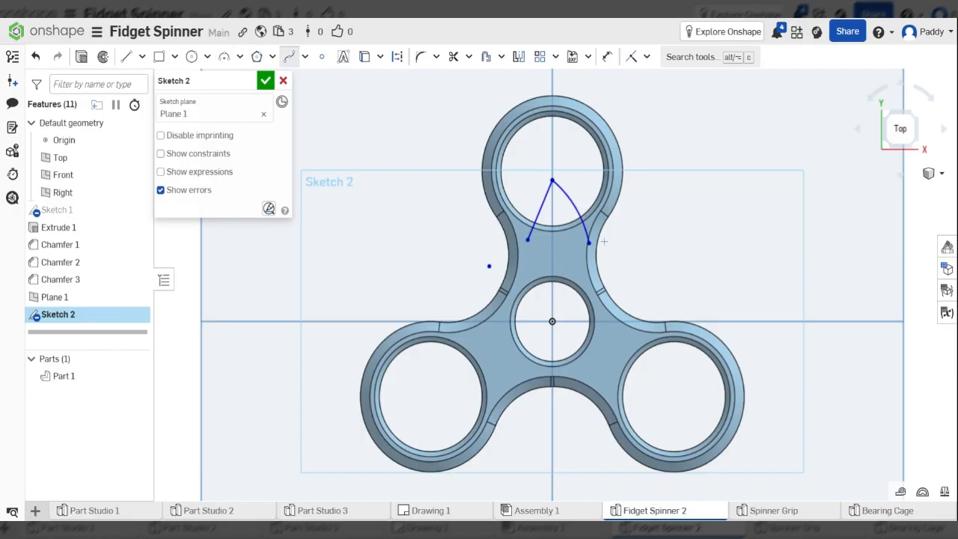
pyautogui.click(588, 242)
pyautogui.click(625, 240)
pyautogui.click(641, 241)
pyautogui.click(643, 271)
pyautogui.doubleClick(613, 289)
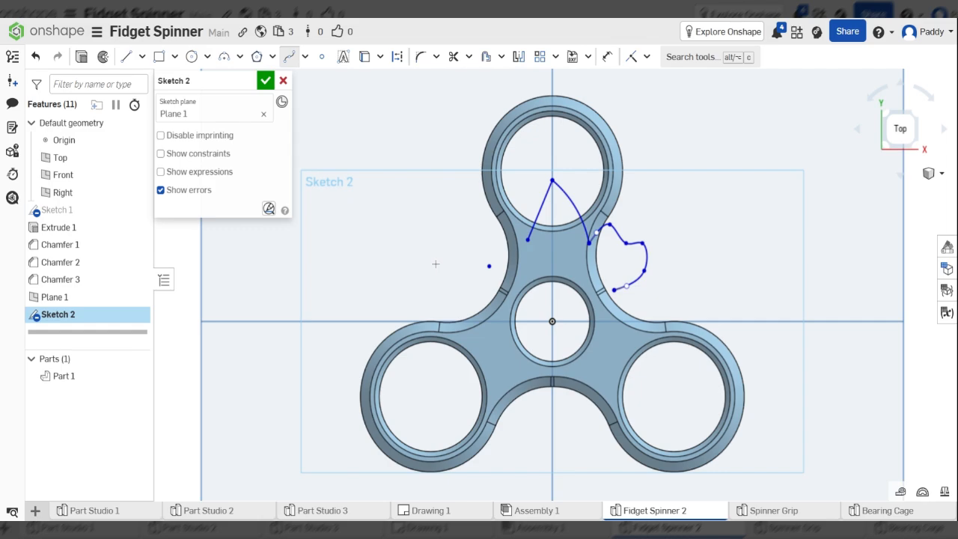
# Step: Fillet the corner between the slanted line and the arc with a 1 mm radius
pyautogui.scroll(3, 662, 309)
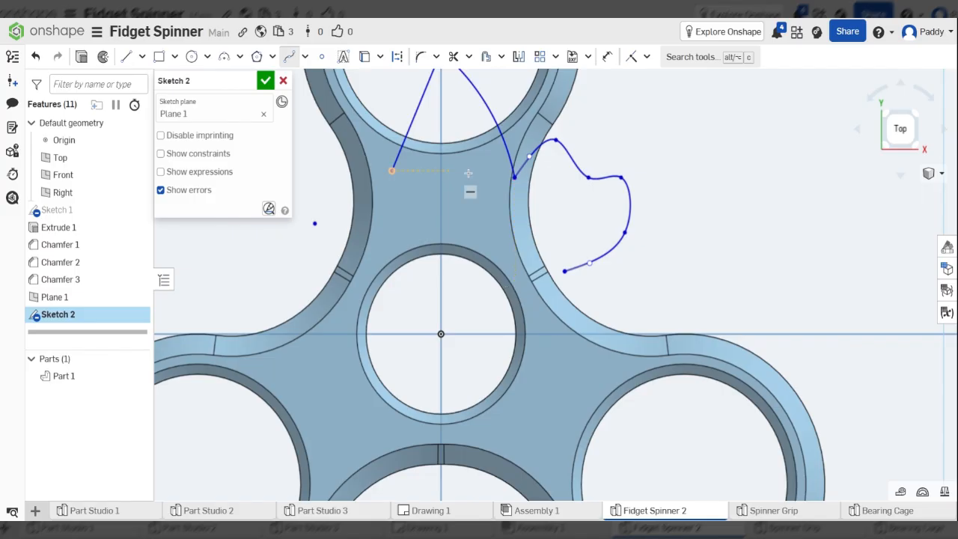
pyautogui.scroll(-3, 558, 274)
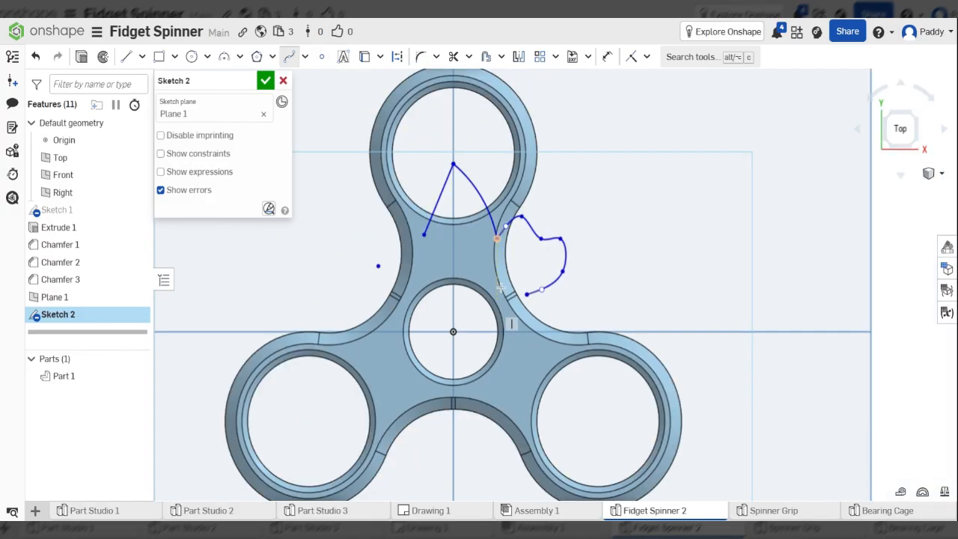
pyautogui.scroll(-3, 481, 277)
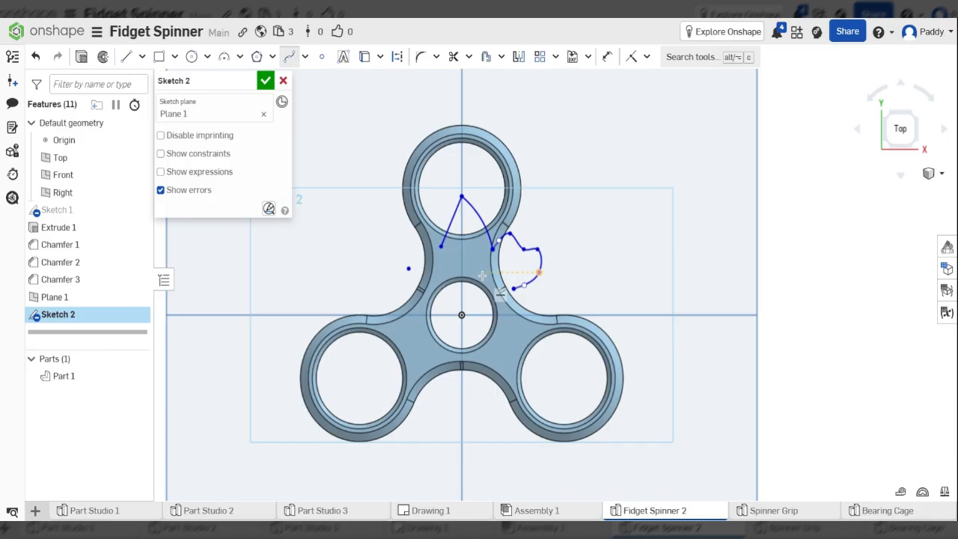
pyautogui.scroll(3, 494, 208)
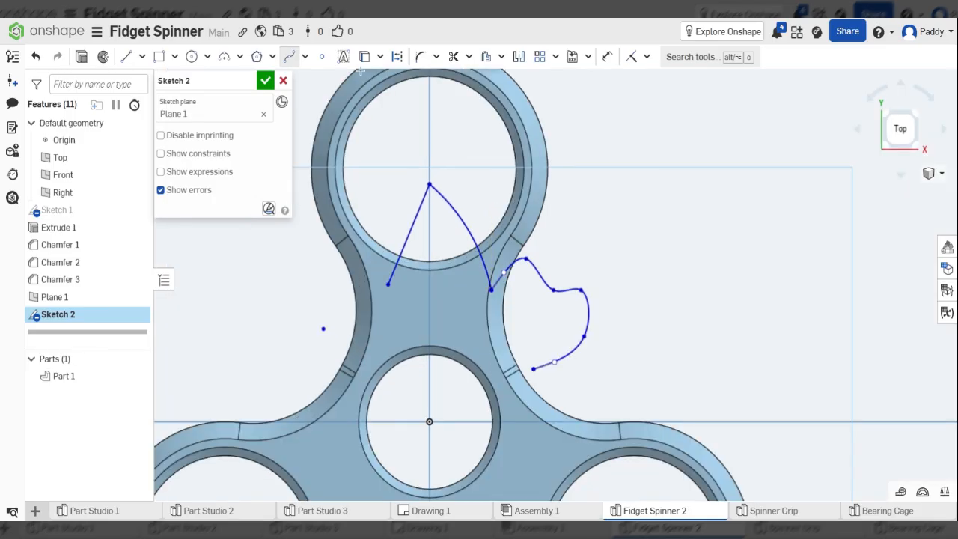
pyautogui.click(420, 60)
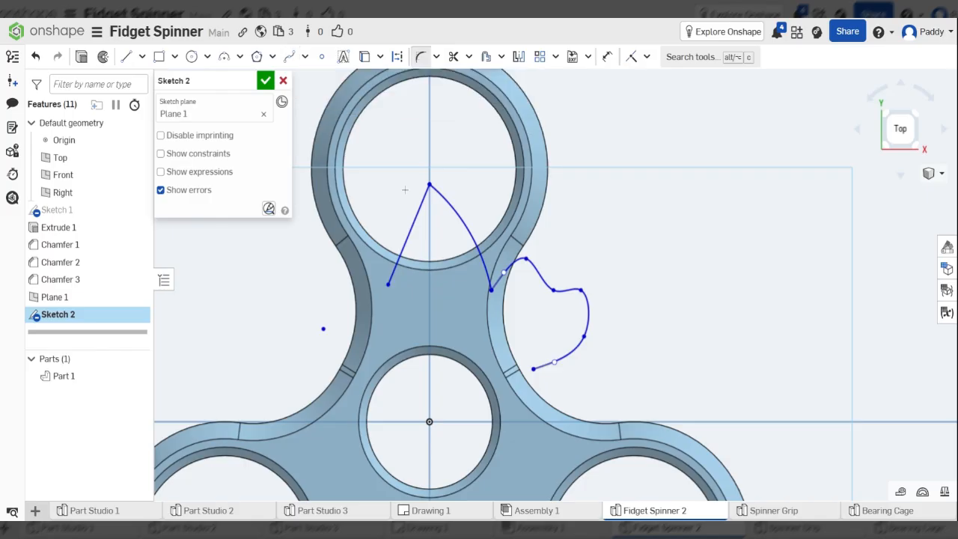
pyautogui.scroll(3, 404, 190)
pyautogui.click(446, 181)
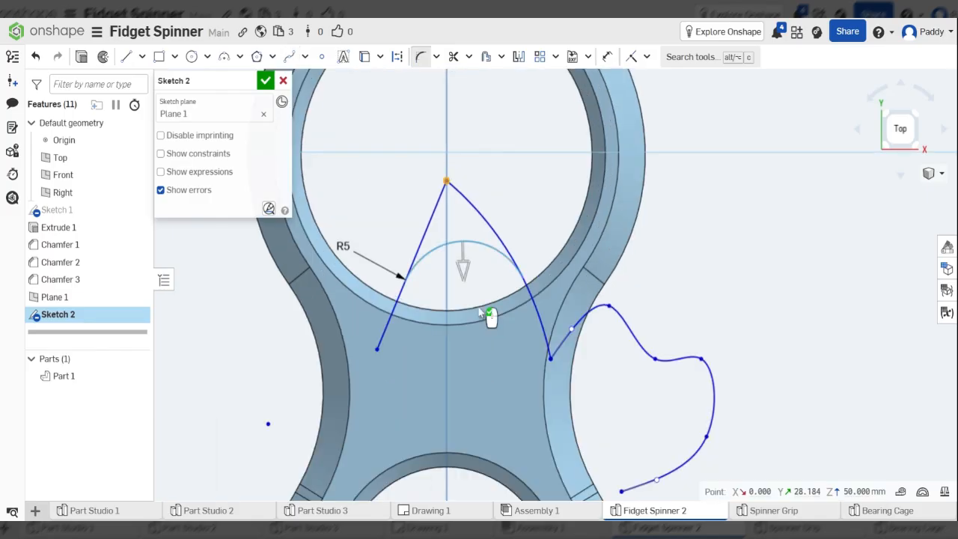
pyautogui.click(344, 246)
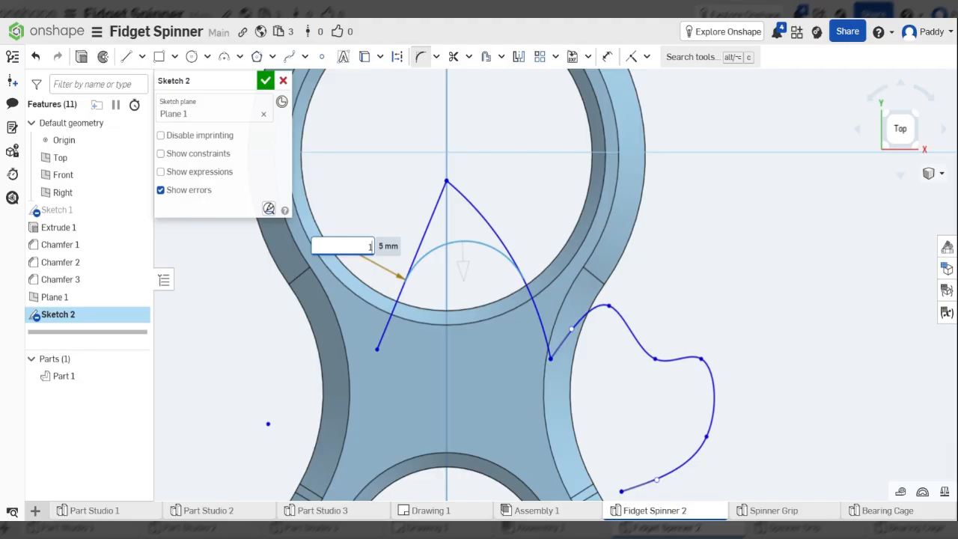
pyautogui.write('1')
pyautogui.press('Return')
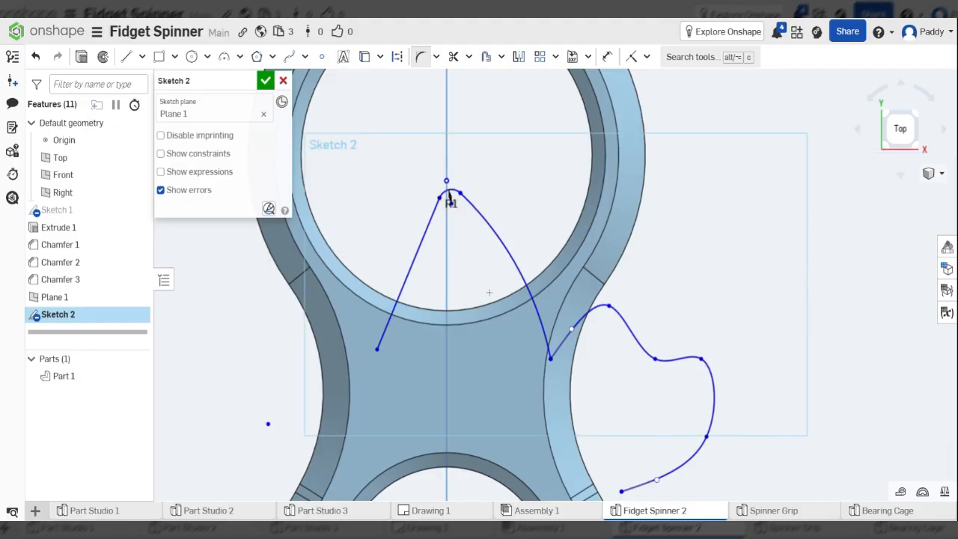
# Step: Try a 2 mm radius for the fillet between the line and the arc, and undo the change
pyautogui.doubleClick(451, 203)
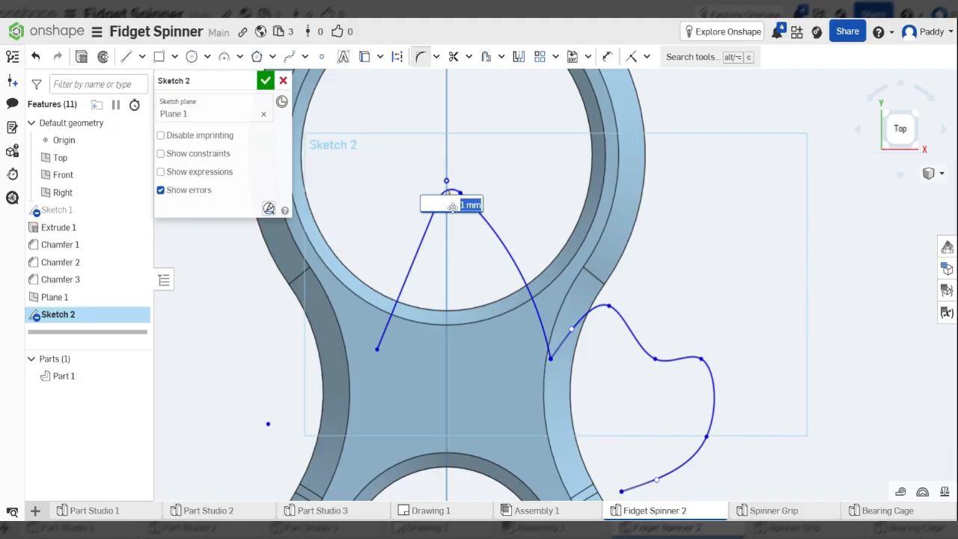
pyautogui.press('Escape')
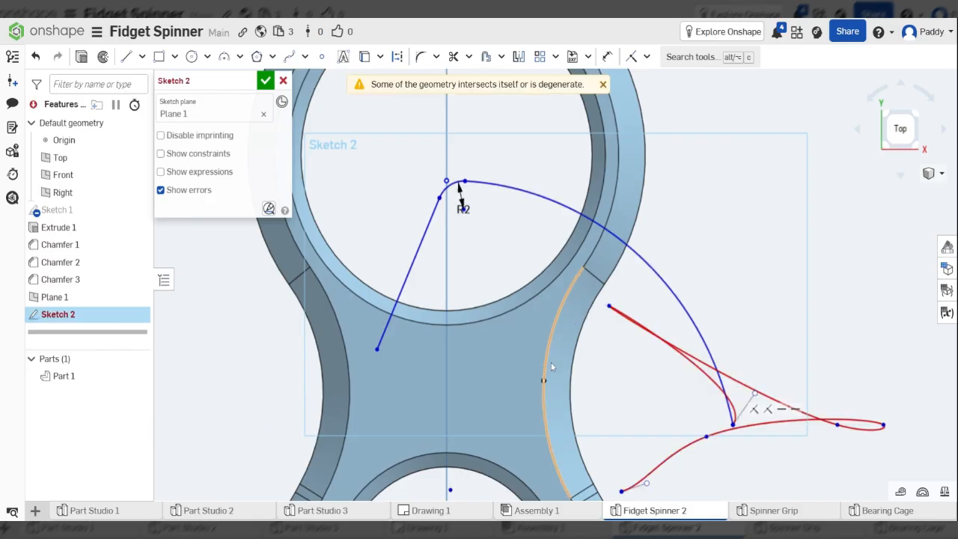
pyautogui.hotkey('ctrl', 'z')
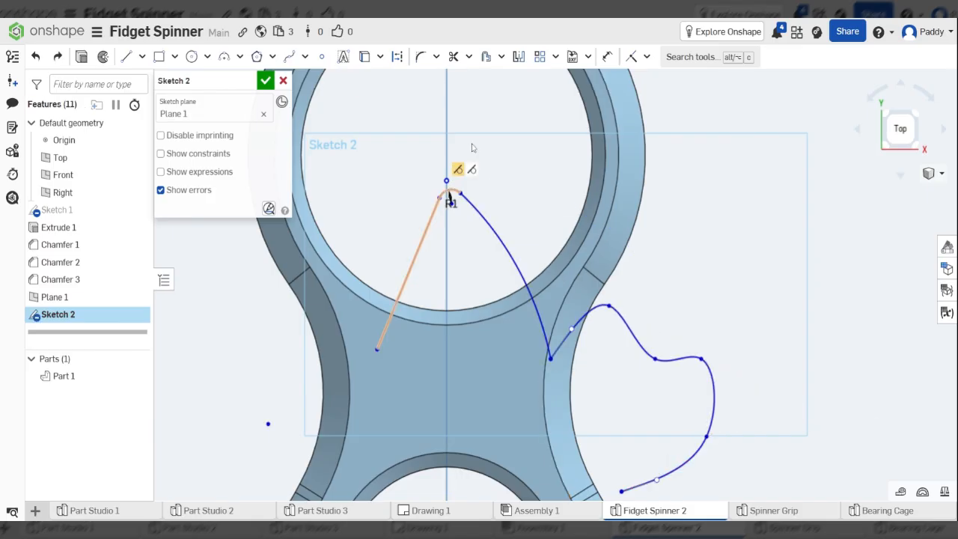
# Step: Fillet the corner between the arc's lower end and the wavy spline with a 1 mm radius
pyautogui.click(423, 61)
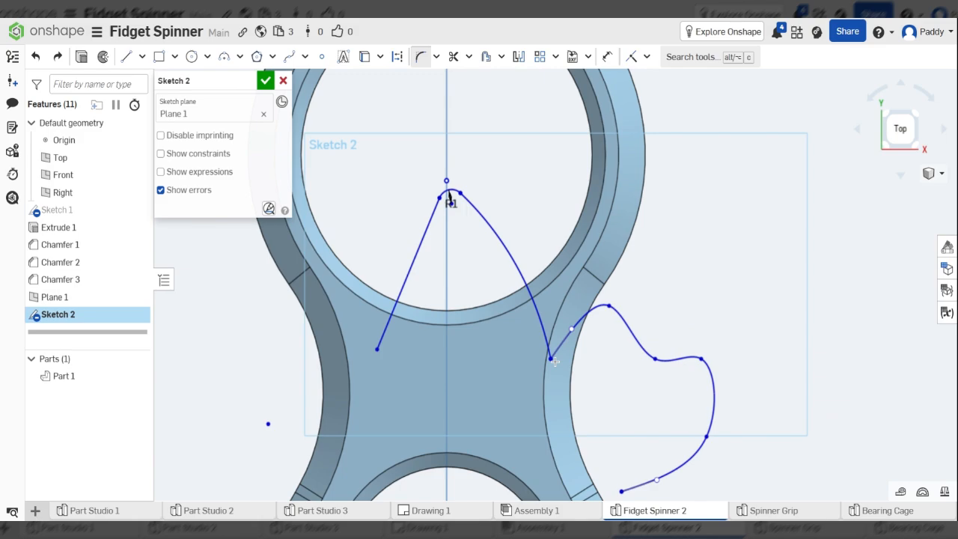
pyautogui.scroll(-2, 727, 317)
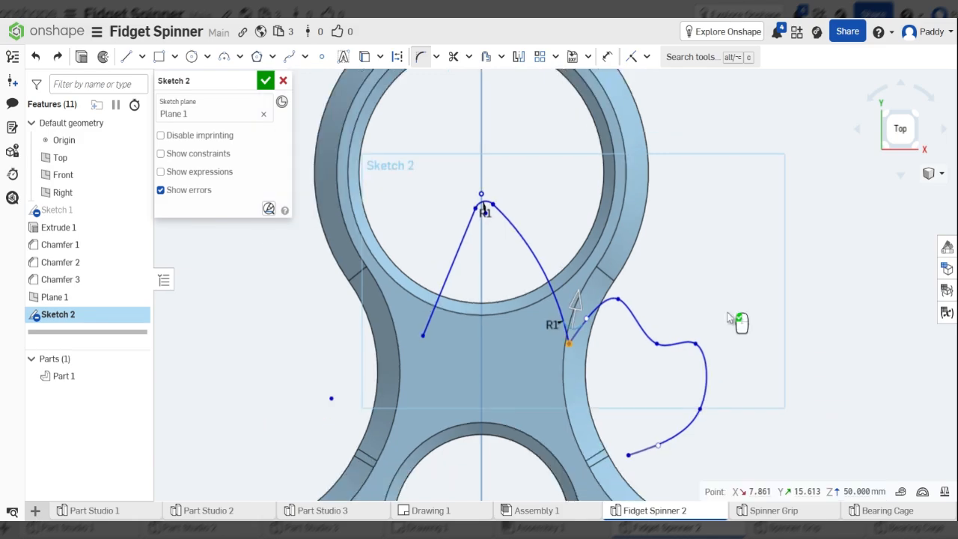
pyautogui.scroll(-2, 727, 318)
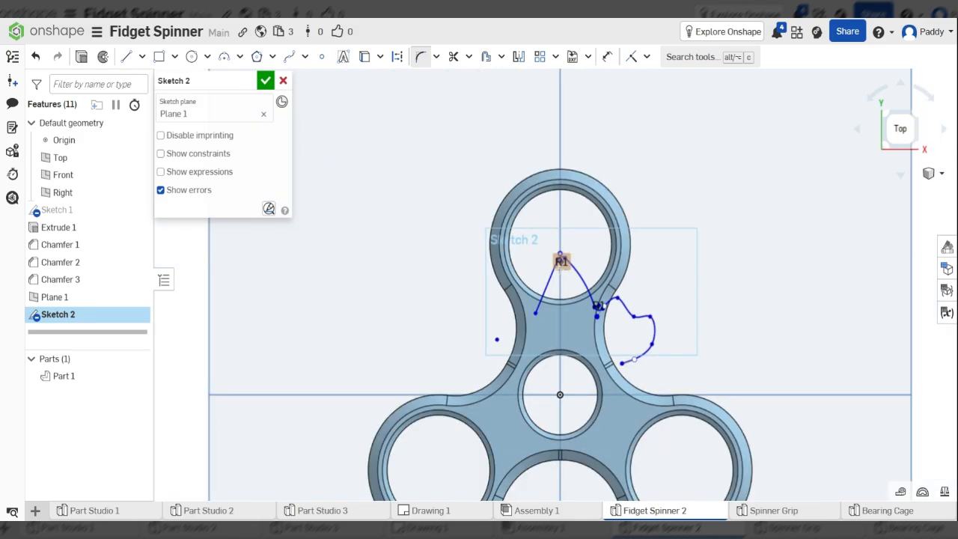
pyautogui.scroll(2, 695, 308)
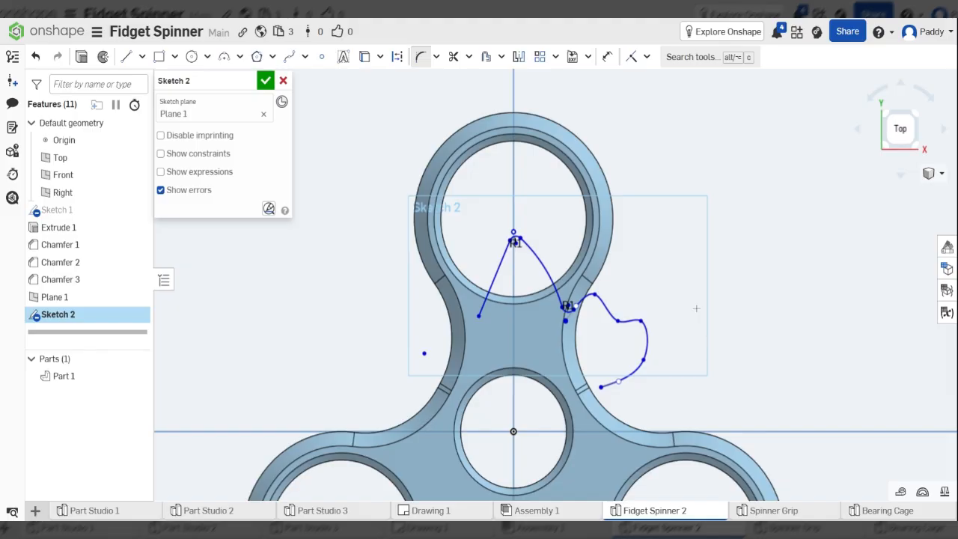
# Step: Create a three-instance circular pattern of the slanted line, arc and fillet geometry around the spinner's centre
pyautogui.click(539, 57)
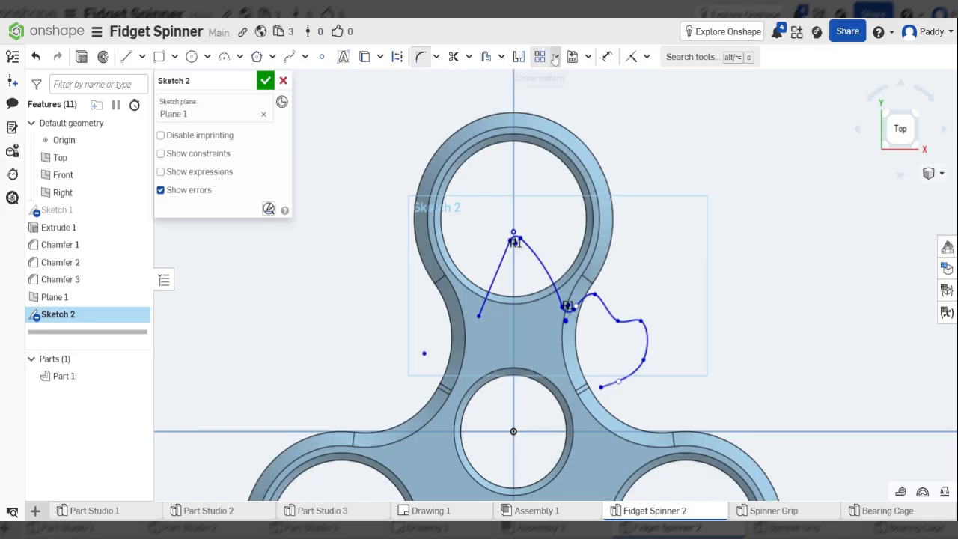
pyautogui.click(554, 58)
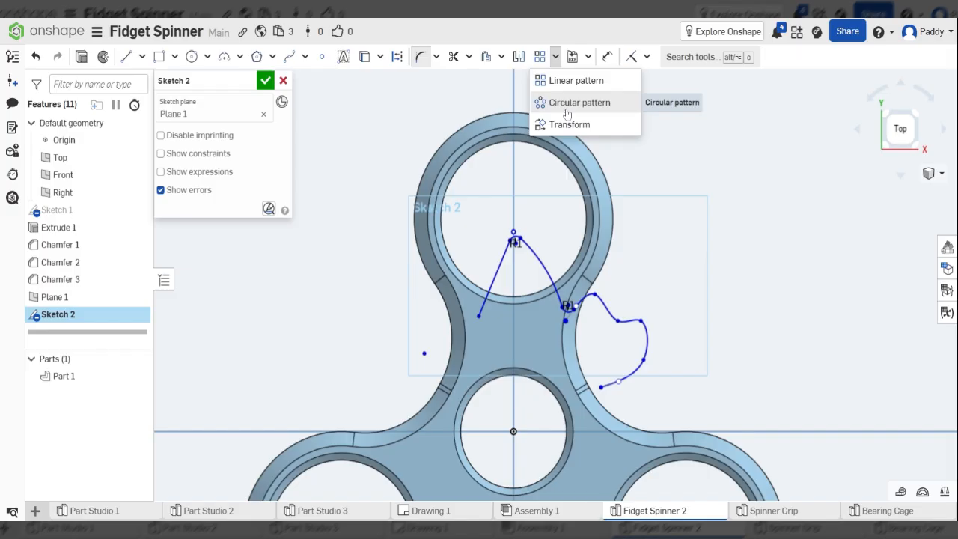
pyautogui.click(603, 108)
pyautogui.scroll(-3, 486, 196)
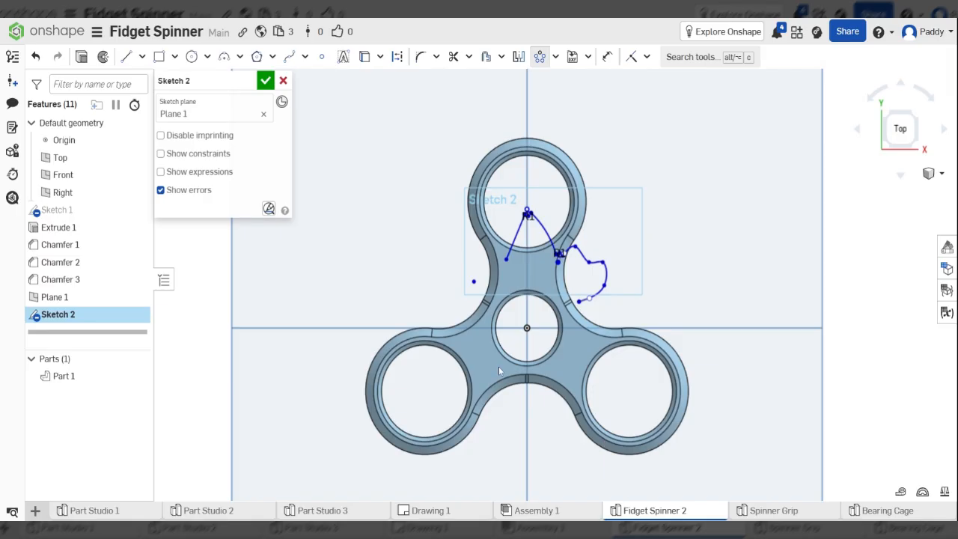
pyautogui.scroll(2, 558, 246)
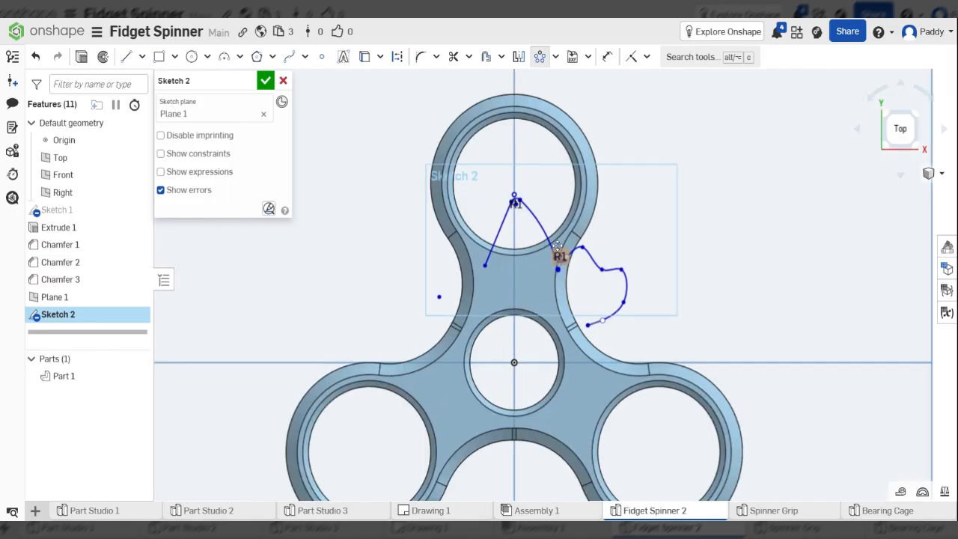
pyautogui.scroll(-2, 553, 258)
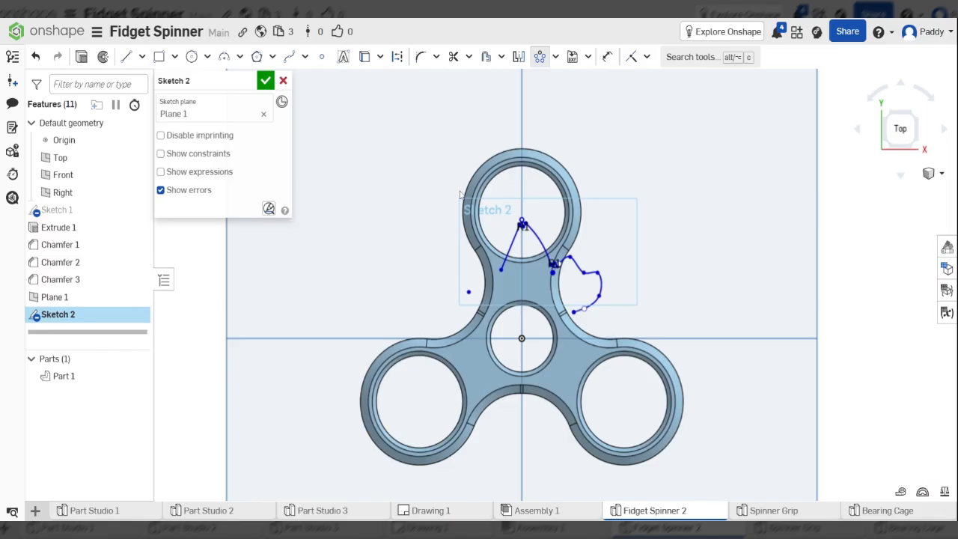
pyautogui.moveTo(429, 173)
pyautogui.mouseDown()
pyautogui.moveTo(631, 344)
pyautogui.moveTo(628, 336)
pyautogui.mouseUp()
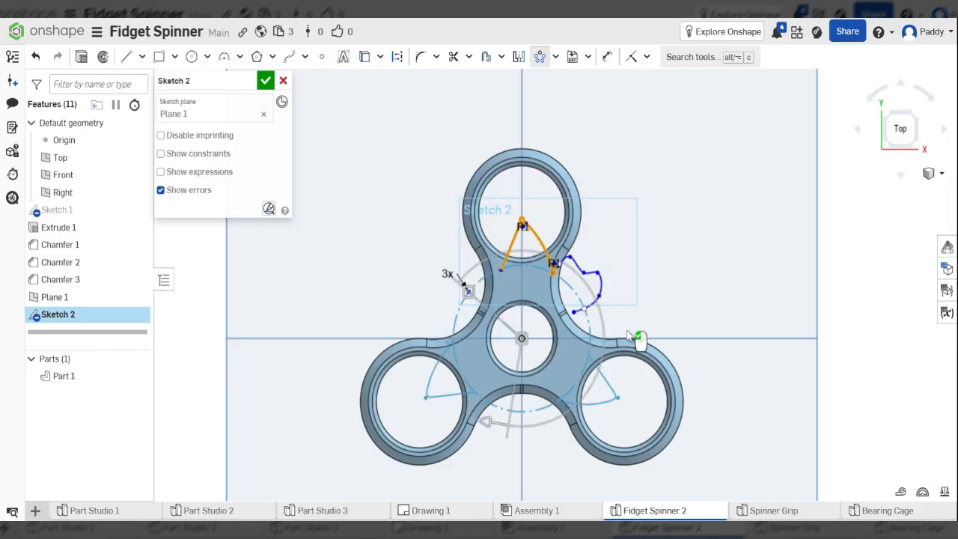
pyautogui.scroll(2, 506, 423)
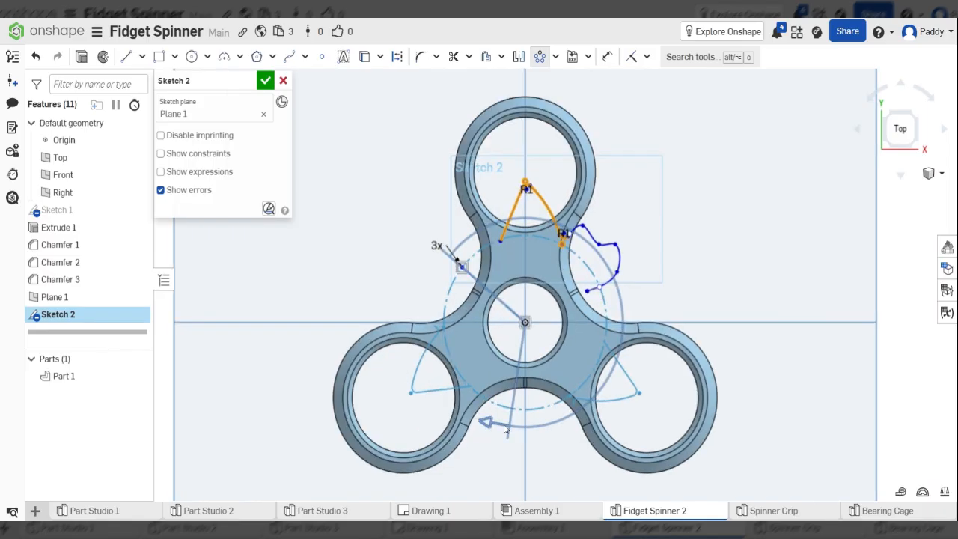
pyautogui.scroll(3, 505, 428)
pyautogui.scroll(-3, 506, 428)
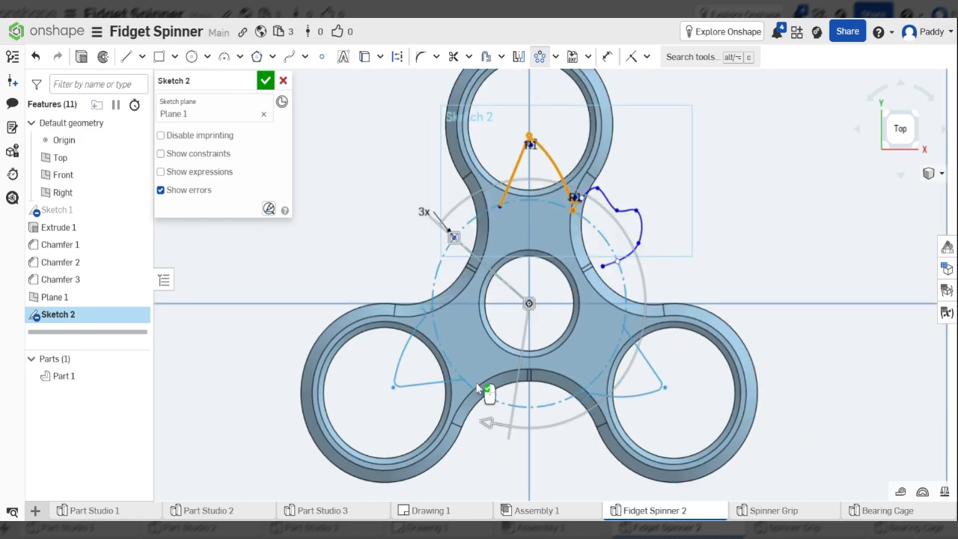
# Step: Open the circular pattern's instance count, inspect the patterned curves, and discard the whole sketch
pyautogui.doubleClick(424, 212)
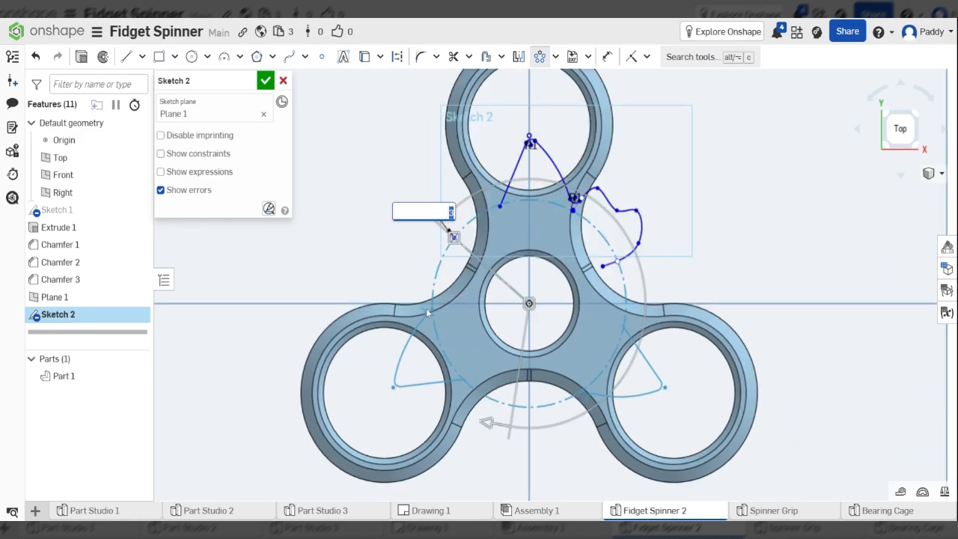
pyautogui.scroll(4, 630, 360)
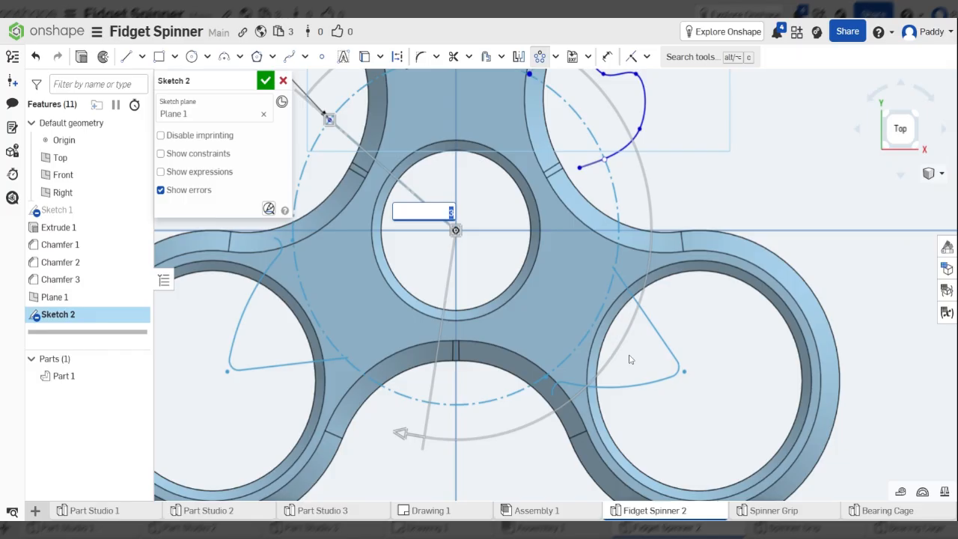
pyautogui.scroll(-4, 630, 360)
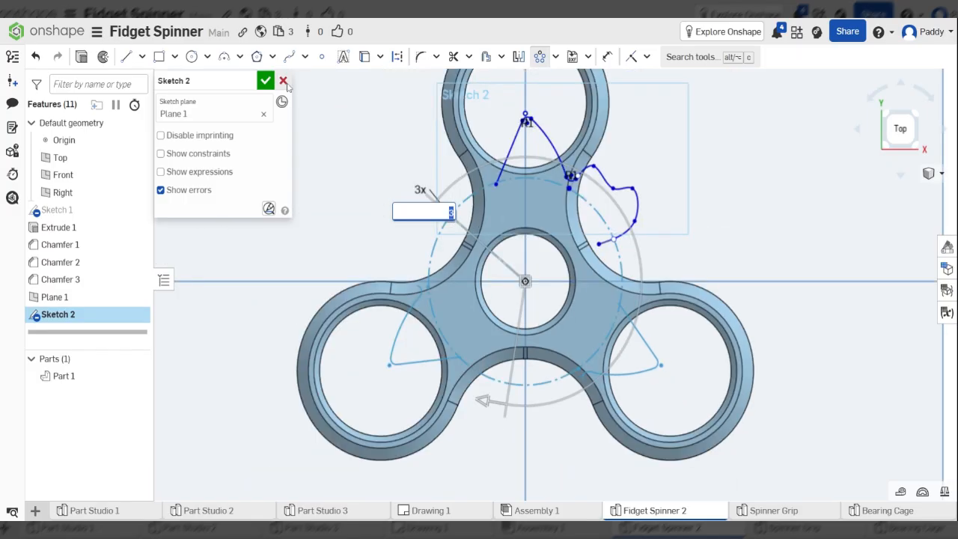
pyautogui.scroll(5, 599, 168)
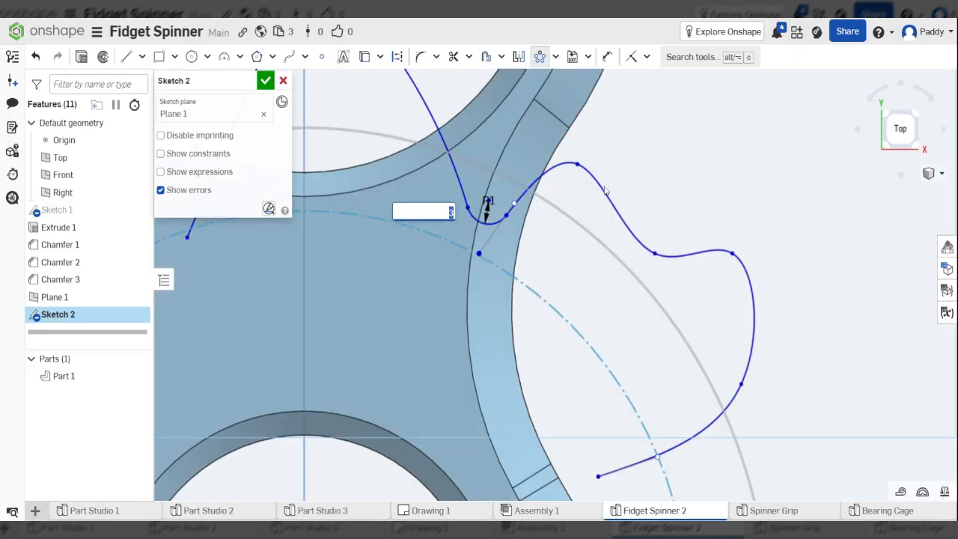
pyautogui.scroll(-3, 604, 191)
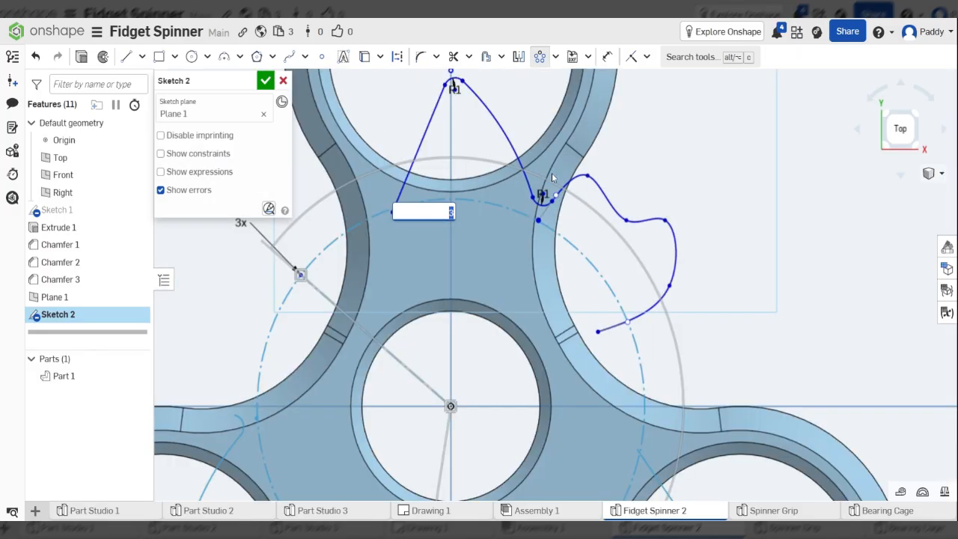
pyautogui.click(284, 81)
pyautogui.scroll(-3, 438, 390)
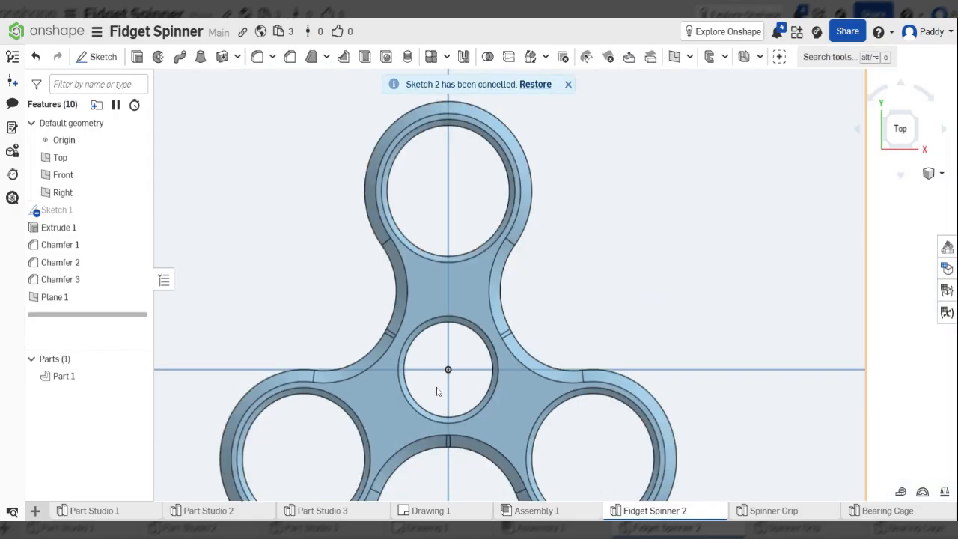
pyautogui.scroll(3, 468, 275)
pyautogui.scroll(-3, 468, 275)
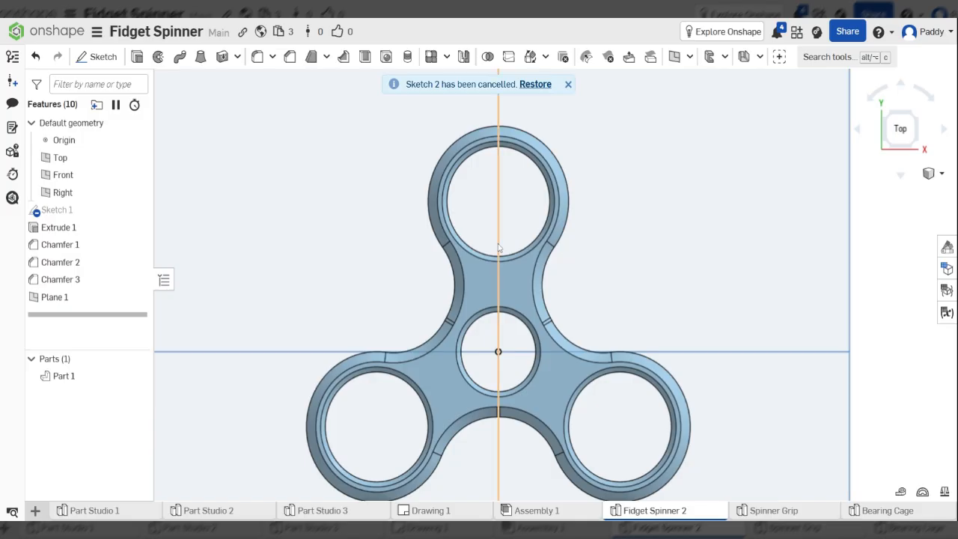
pyautogui.scroll(2, 507, 232)
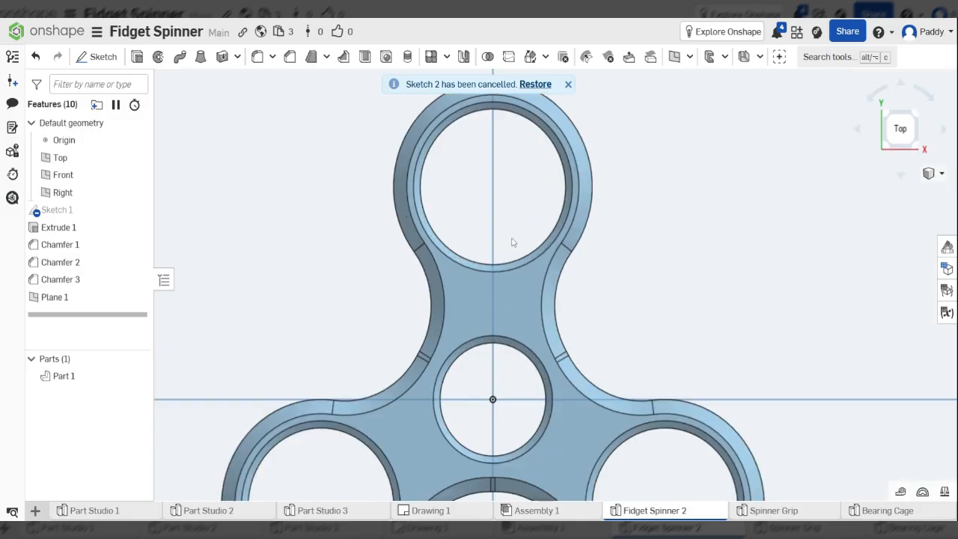
pyautogui.scroll(-1, 513, 241)
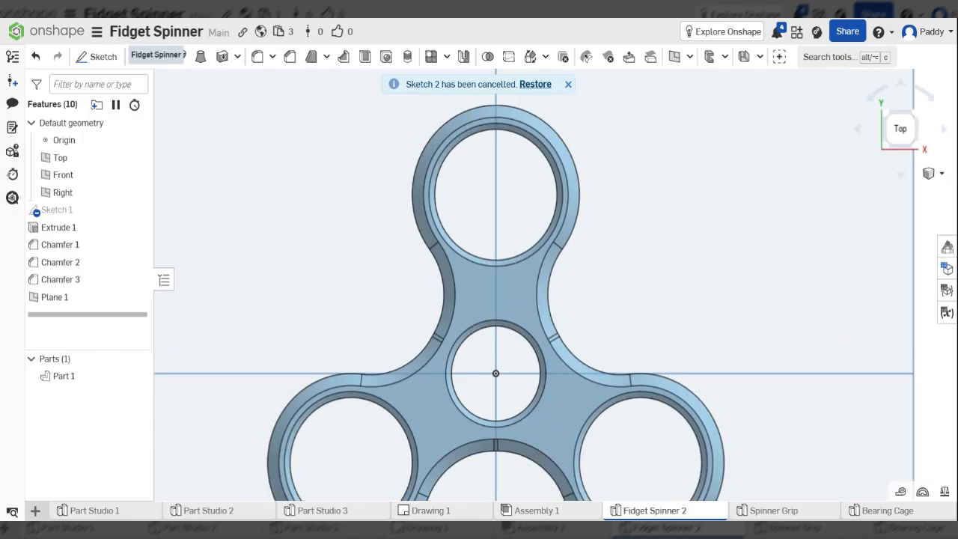
pyautogui.scroll(-1, 415, 136)
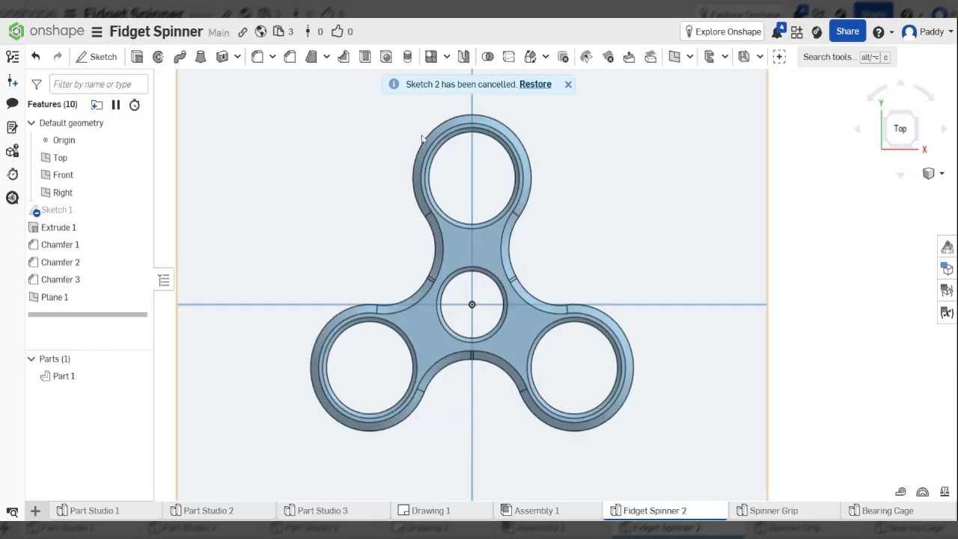
pyautogui.scroll(3, 469, 209)
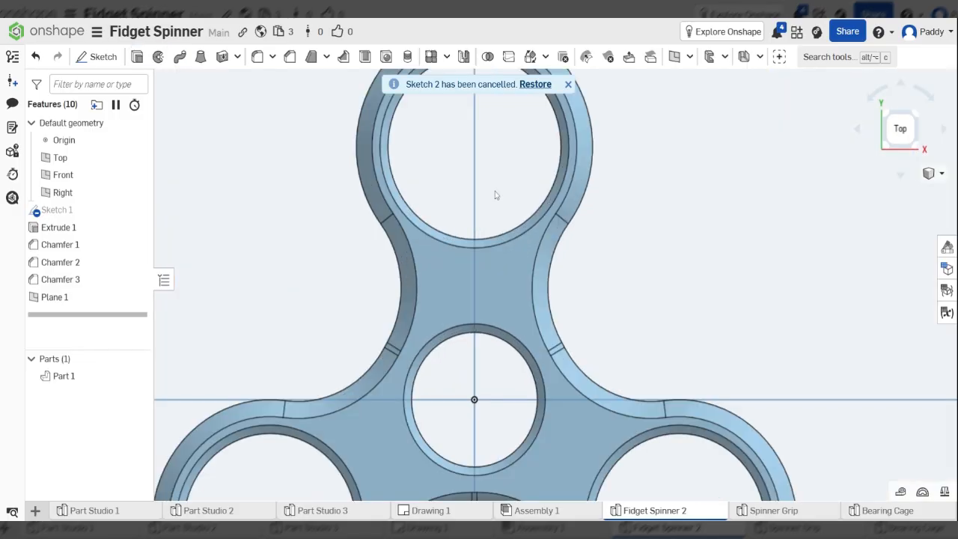
# Step: Start a new sketch on Plane 1 and orient the view normal to it
pyautogui.click(89, 56)
pyautogui.scroll(-3, 540, 233)
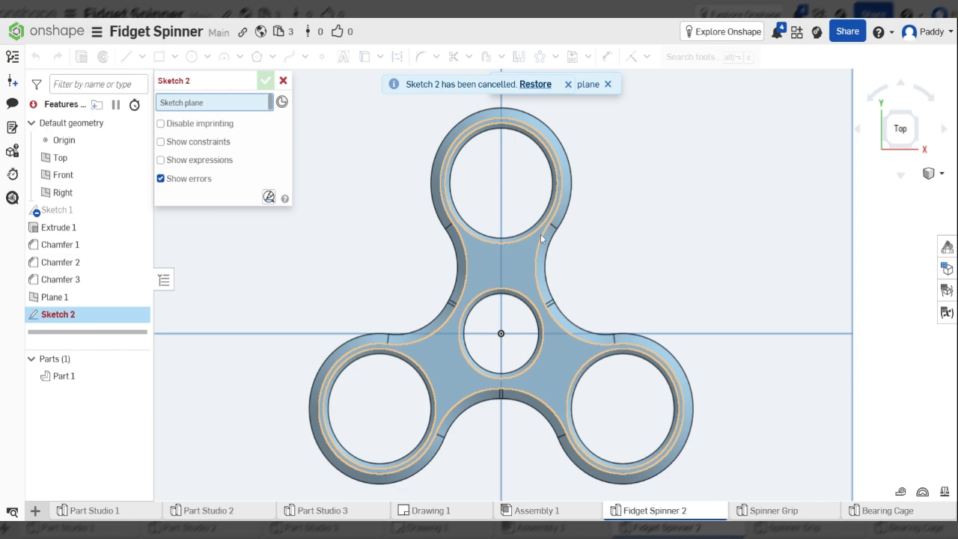
pyautogui.scroll(-1, 541, 233)
pyautogui.click(673, 246)
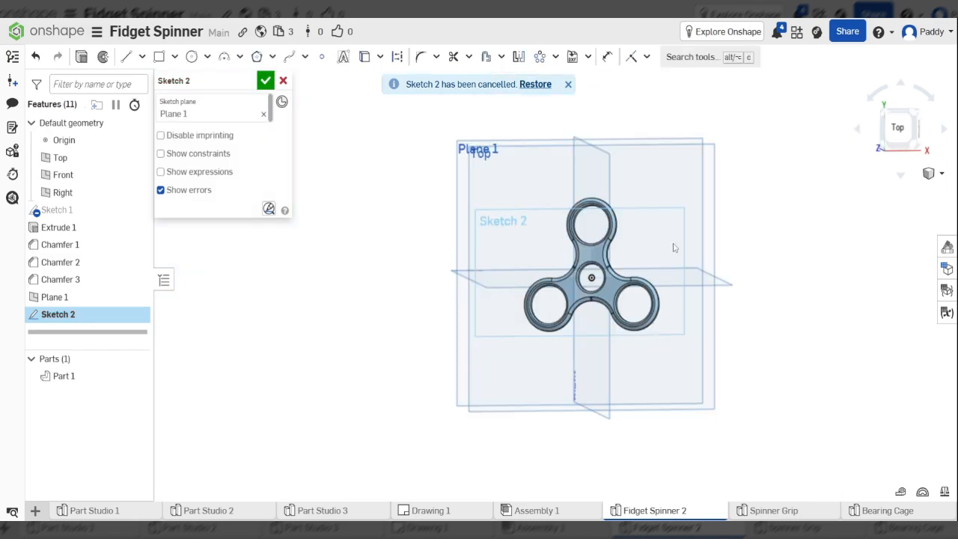
pyautogui.moveTo(674, 248); pyautogui.dragTo(595, 225, button='right')
pyautogui.press('n')
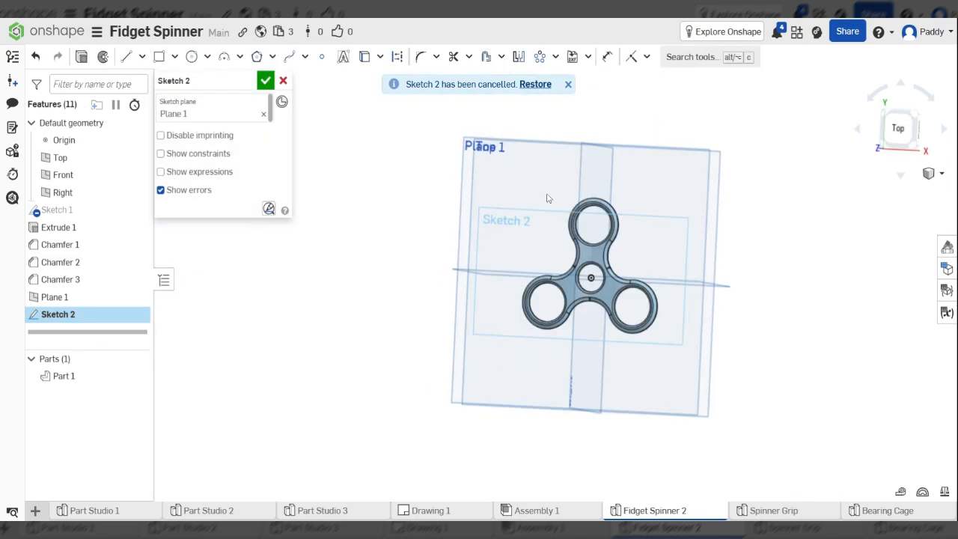
pyautogui.scroll(5, 570, 240)
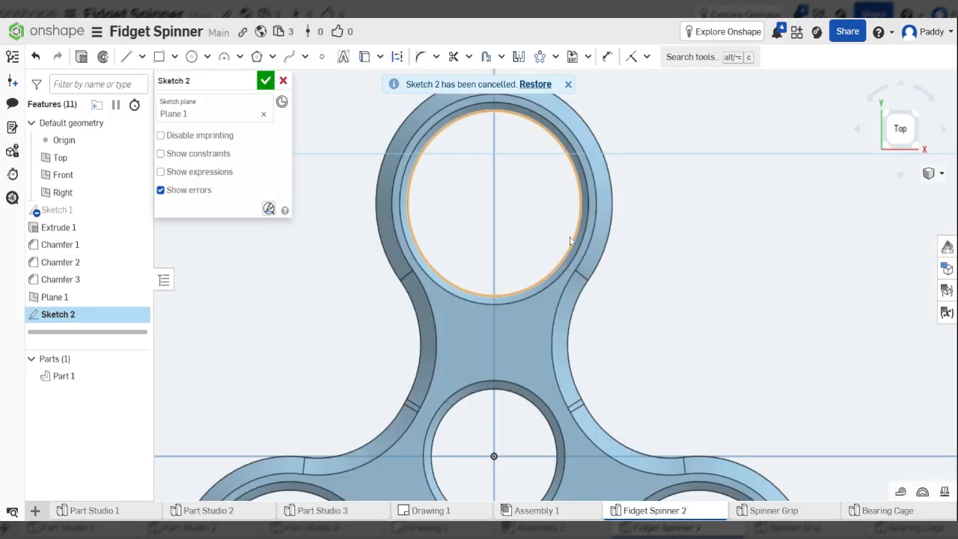
pyautogui.scroll(-2, 458, 202)
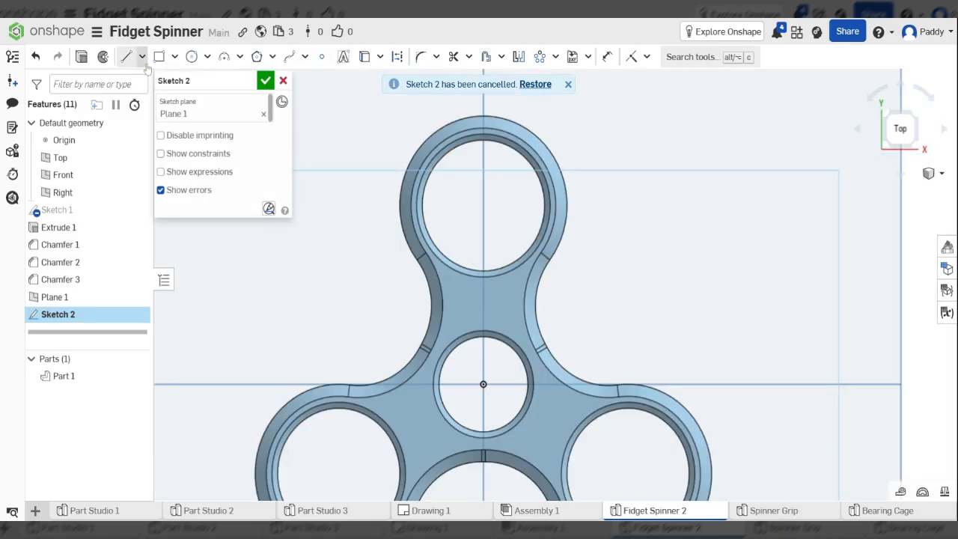
# Step: Sketch a three-point arc of about 49.4 mm radius from the vertical axis inside the upper hole down past the arm's left edge
pyautogui.click(226, 57)
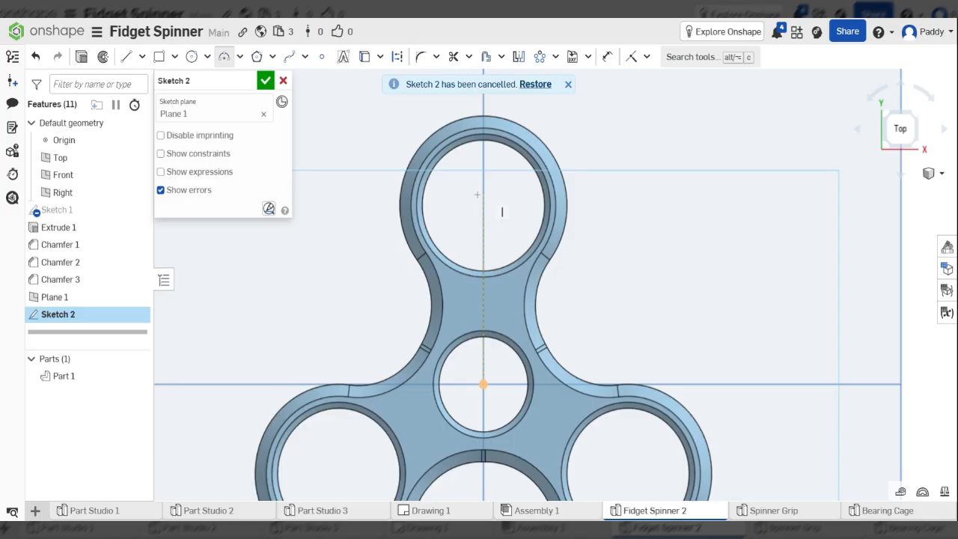
pyautogui.click(483, 193)
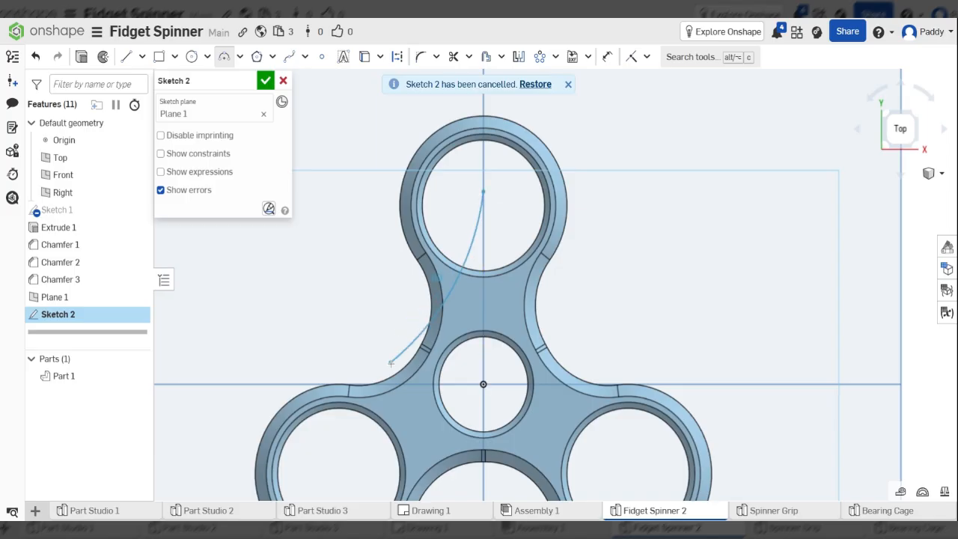
pyautogui.click(390, 363)
pyautogui.click(423, 262)
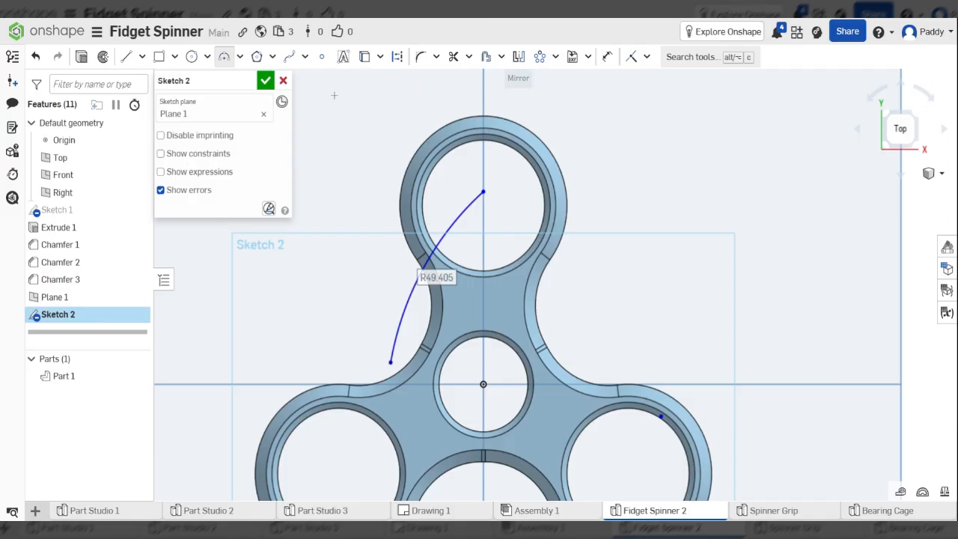
# Step: Sketch a second three-point arc of about 98 mm radius from the first arc's upper end down to the lower-right lobe
pyautogui.click(483, 193)
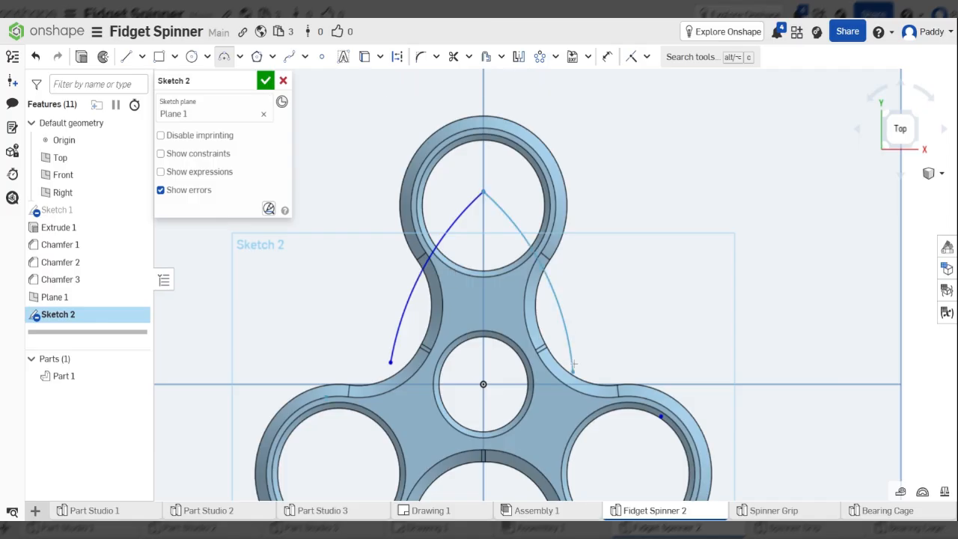
pyautogui.click(592, 403)
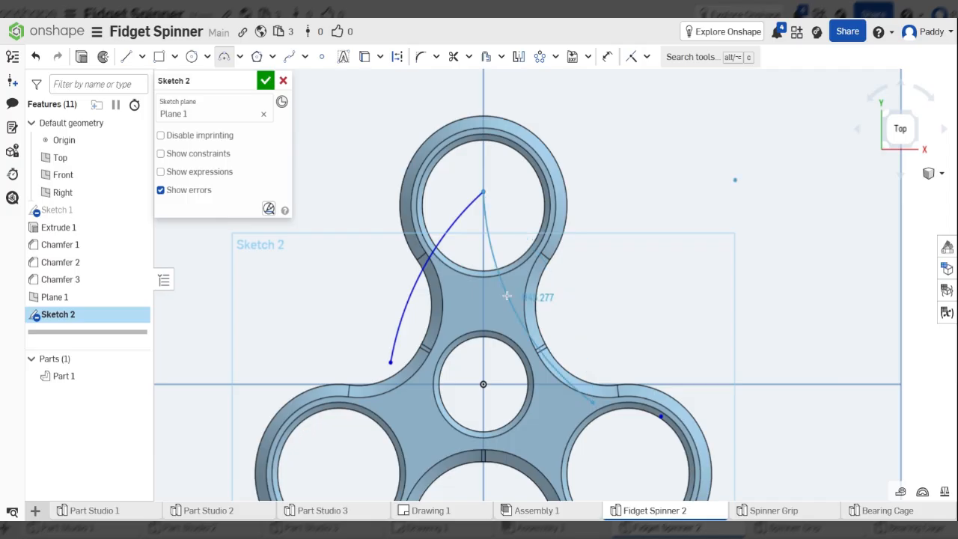
pyautogui.click(527, 299)
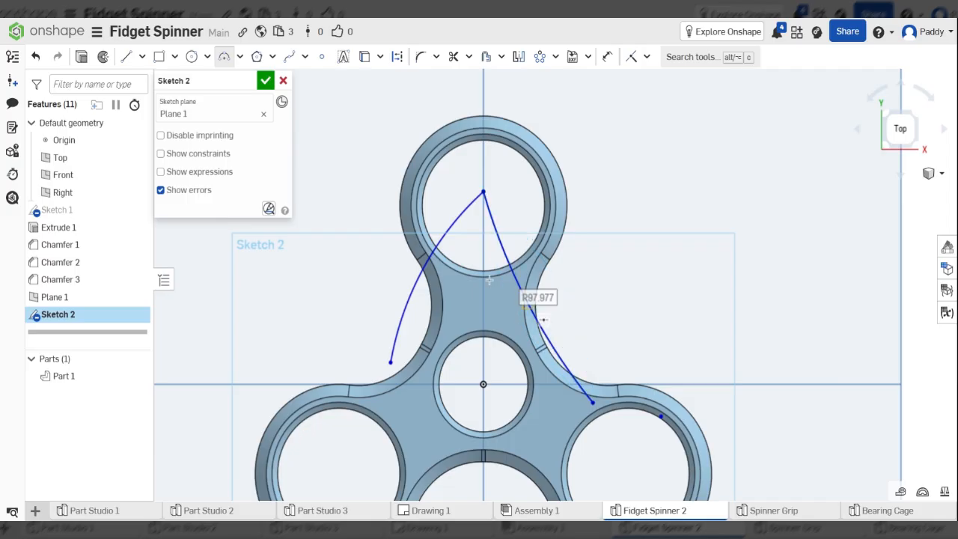
# Step: Fillet the shared upper corner of the two arcs with a radius of about 6.5 mm
pyautogui.click(420, 59)
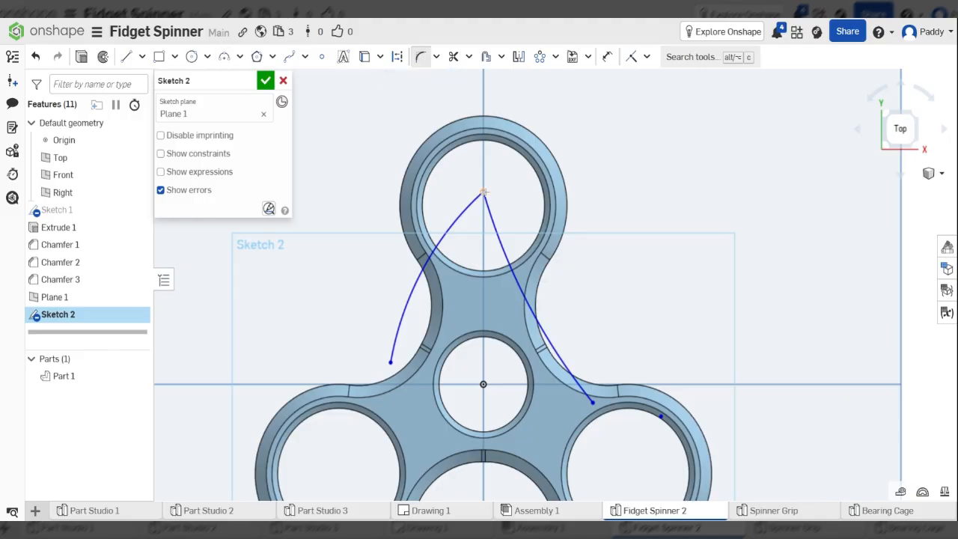
pyautogui.moveTo(484, 192); pyautogui.dragTo(490, 247)
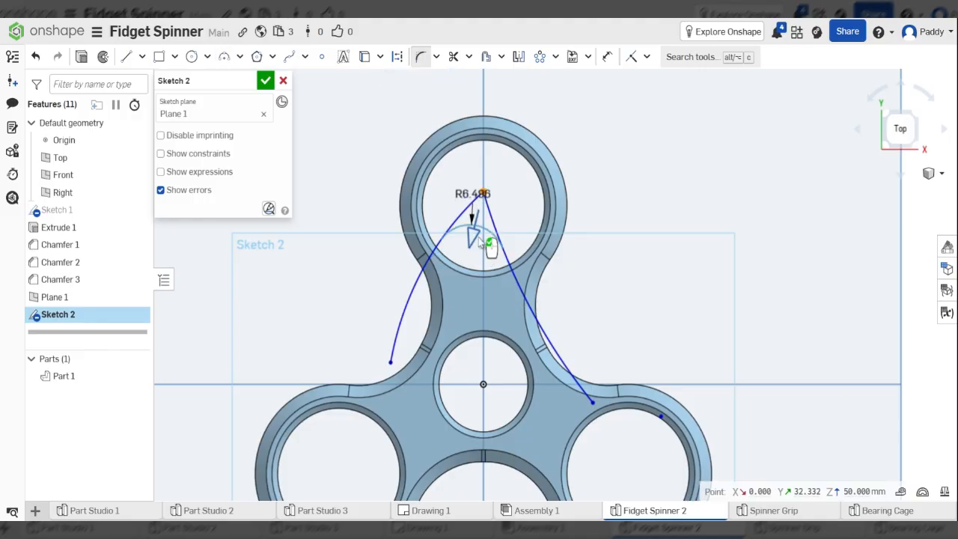
pyautogui.click(765, 165)
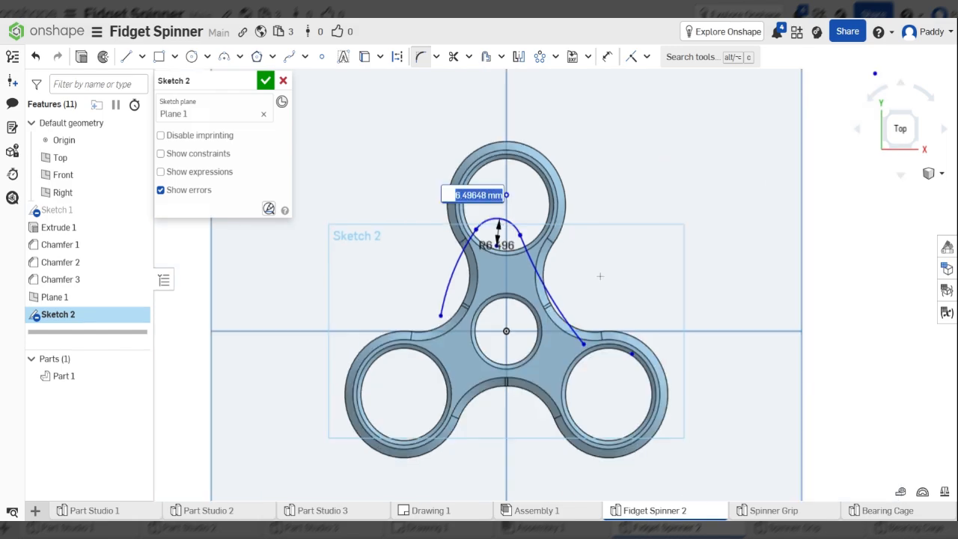
pyautogui.scroll(3, 599, 276)
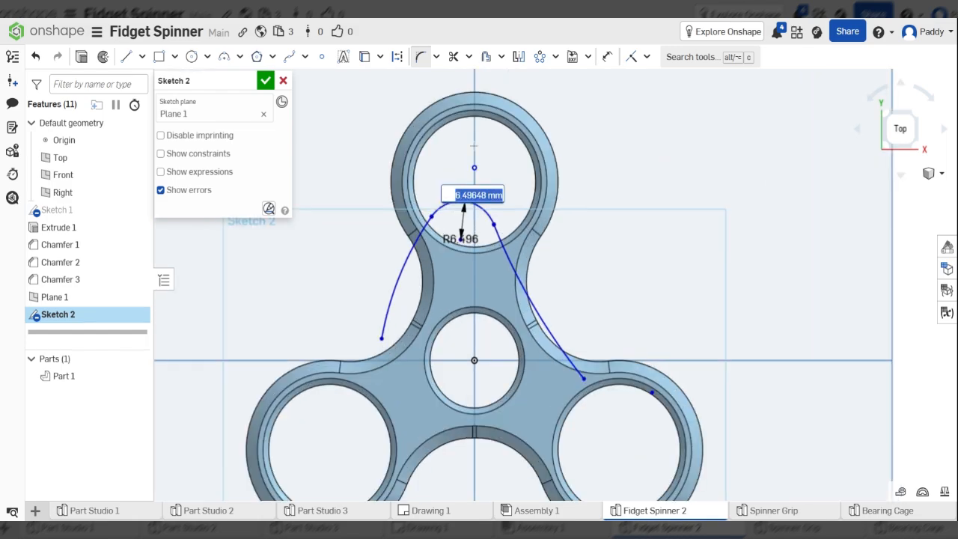
# Step: Create a three-instance circular pattern of the two arcs and their fillet around the sketch origin
pyautogui.click(538, 59)
pyautogui.moveTo(314, 143); pyautogui.dragTo(762, 500)
pyautogui.moveTo(551, 326); pyautogui.dragTo(559, 324, button='middle')
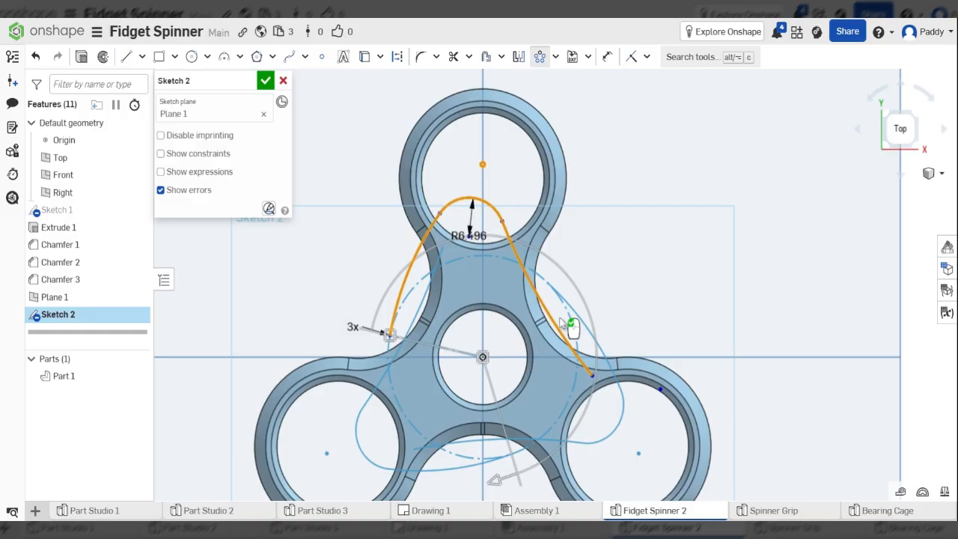
# Step: Examine where the patterned curves meet and cross around the spinner's lower cutout and lobes
pyautogui.scroll(3, 559, 321)
pyautogui.scroll(-1, 627, 273)
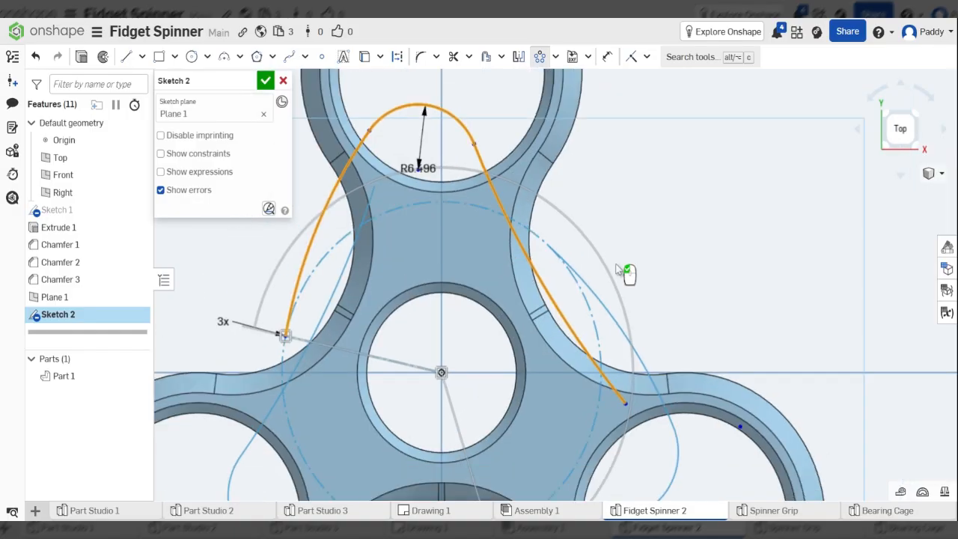
pyautogui.scroll(-3, 627, 273)
pyautogui.scroll(5, 559, 419)
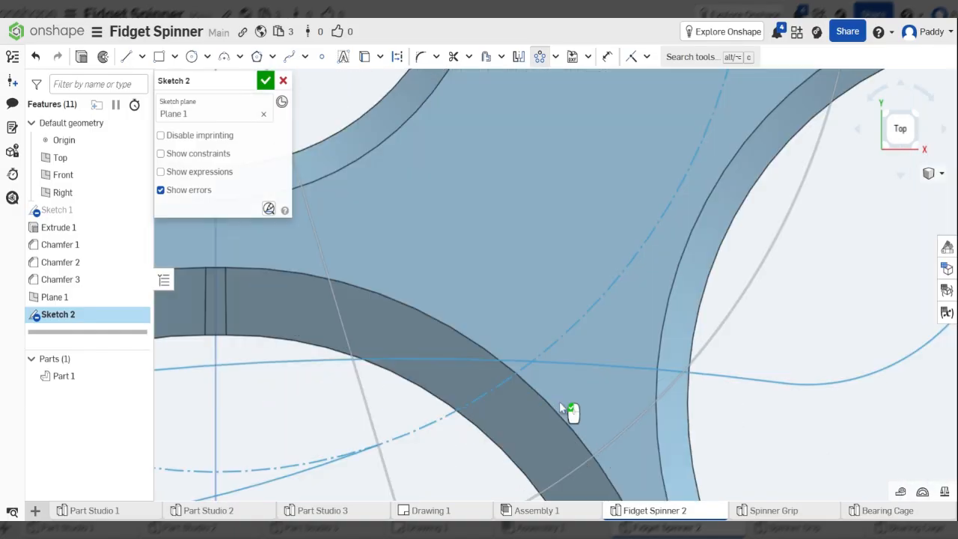
pyautogui.scroll(-4, 561, 407)
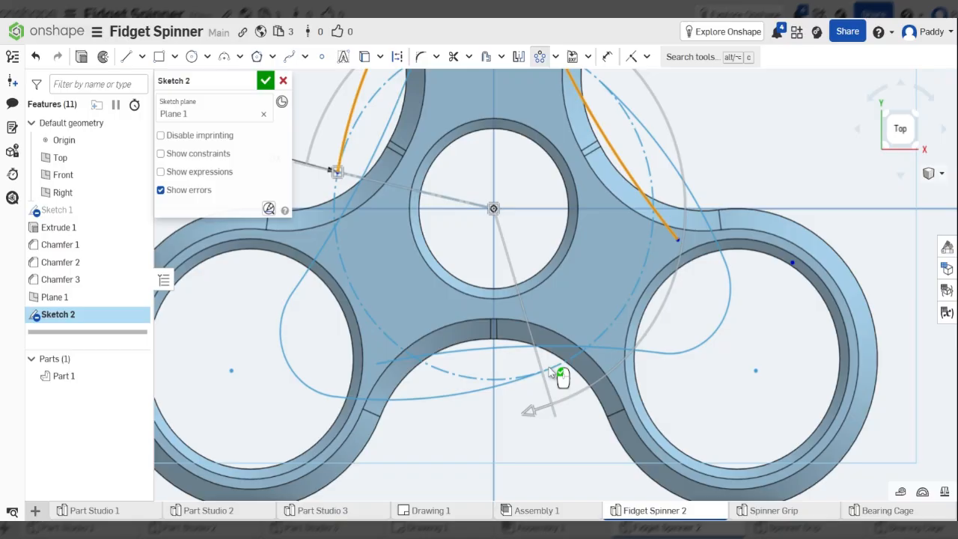
pyautogui.scroll(3, 559, 373)
pyautogui.scroll(2, 564, 367)
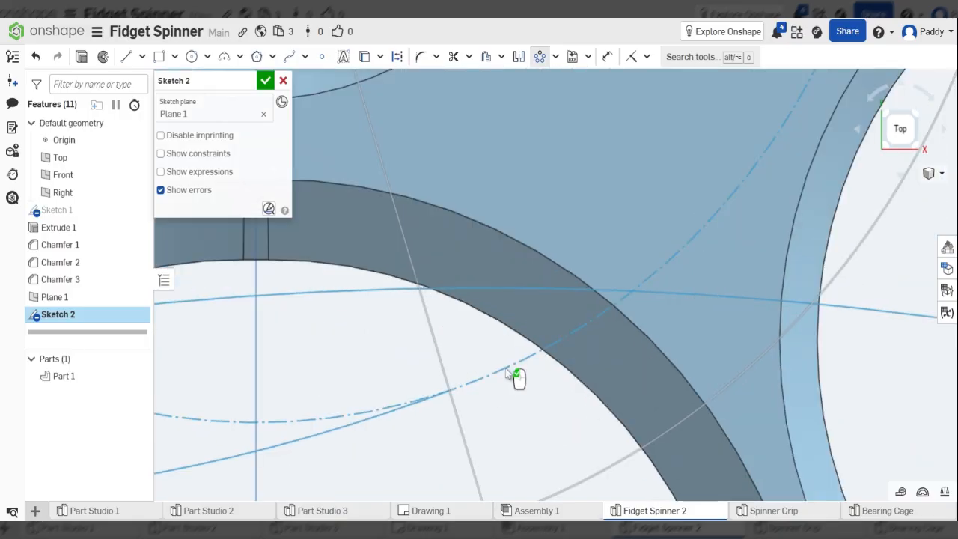
pyautogui.scroll(-3, 486, 379)
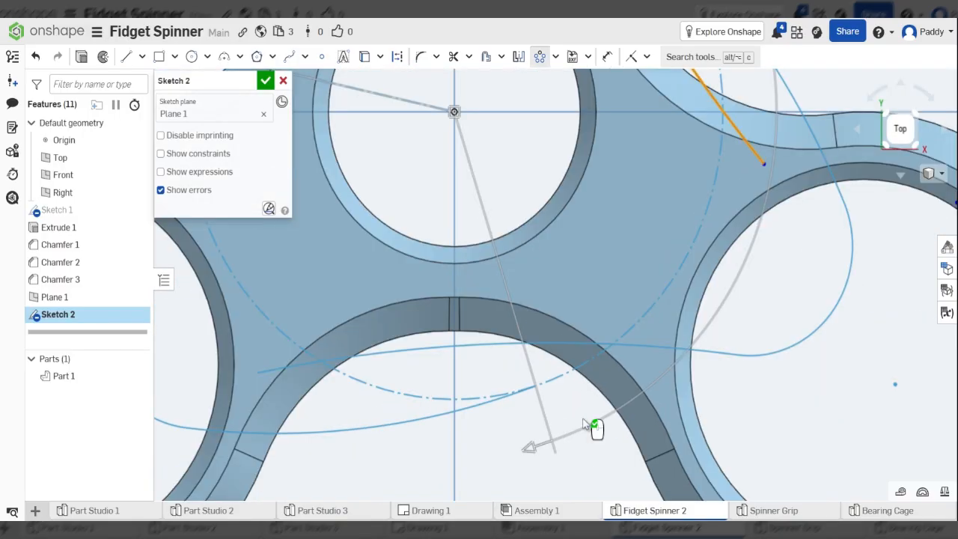
pyautogui.scroll(-3, 548, 375)
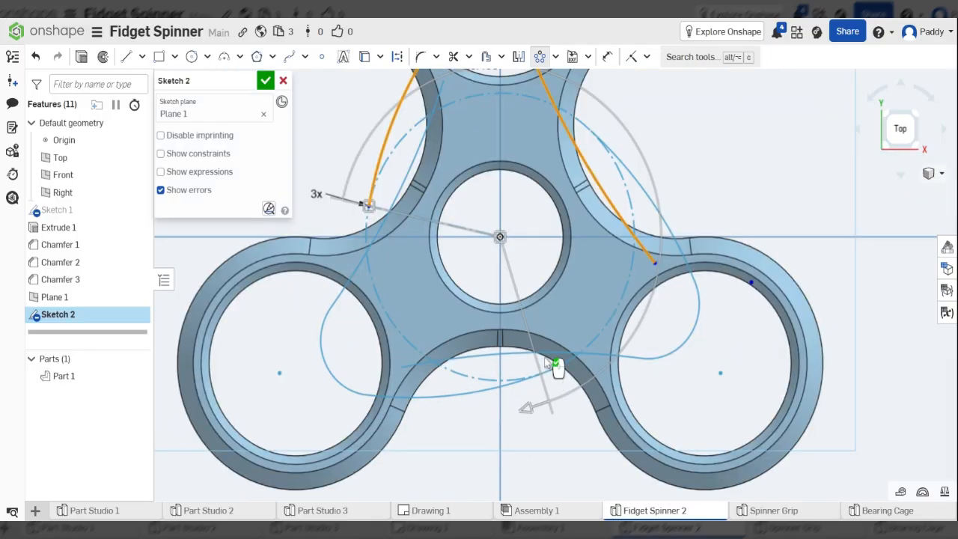
pyautogui.scroll(-3, 546, 360)
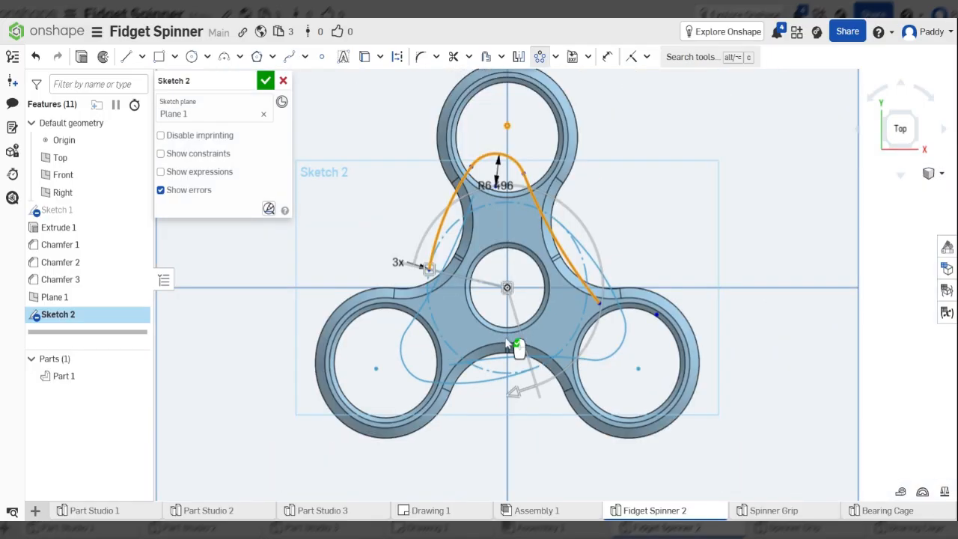
pyautogui.scroll(3, 508, 344)
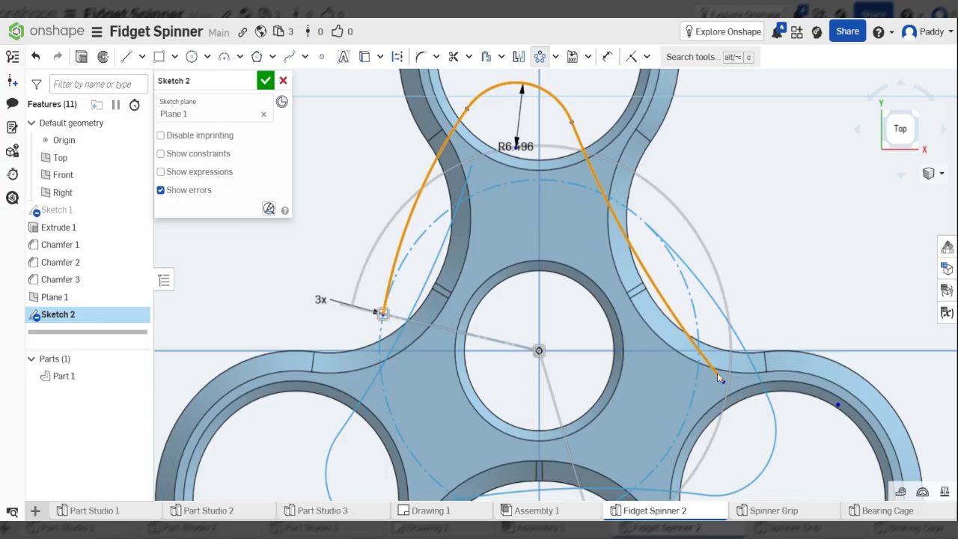
# Step: Move the circular pattern's count label away from the curves and set the instance count to 4
pyautogui.click(595, 392)
pyautogui.scroll(-3, 521, 288)
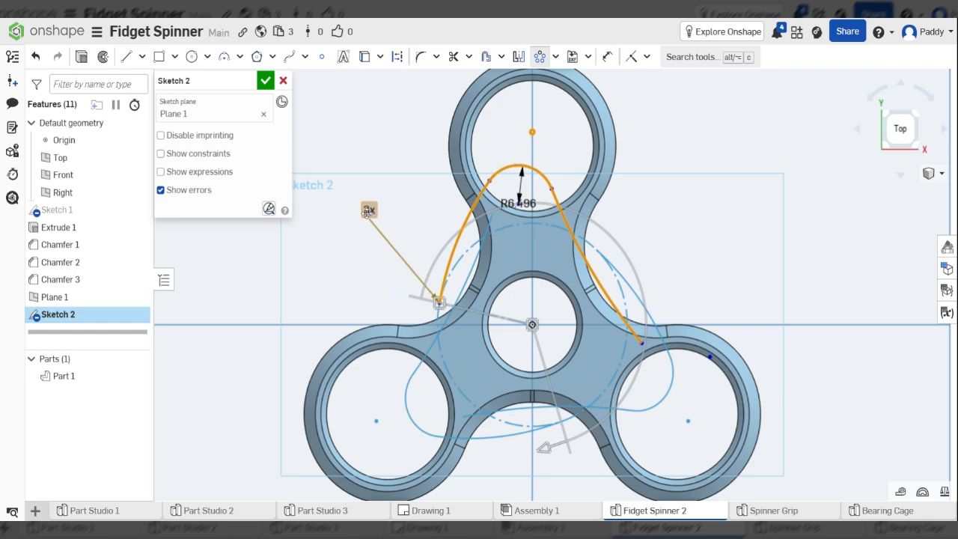
pyautogui.click(368, 211)
pyautogui.write('4')
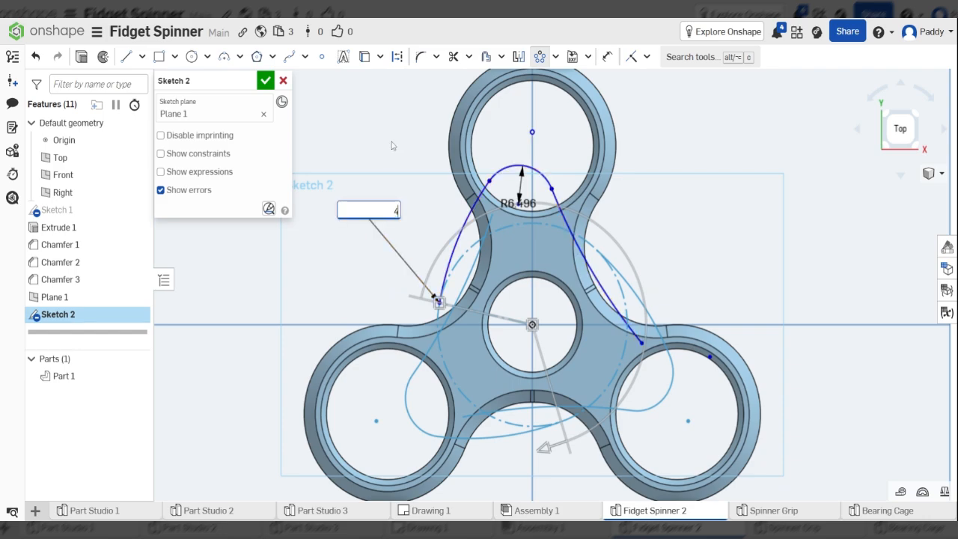
pyautogui.press('Return')
pyautogui.scroll(4, 440, 315)
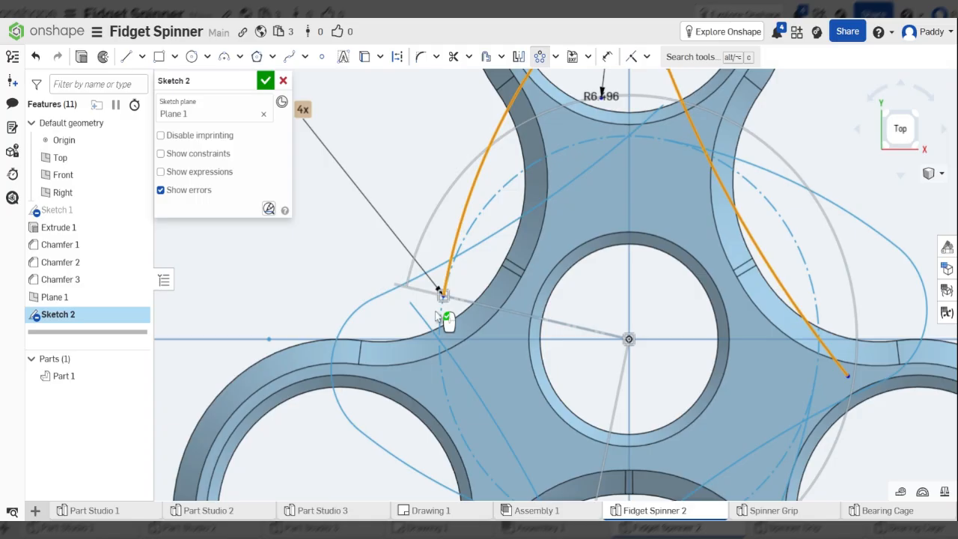
pyautogui.moveTo(395, 299); pyautogui.dragTo(365, 289, button='middle')
pyautogui.scroll(-3, 378, 291)
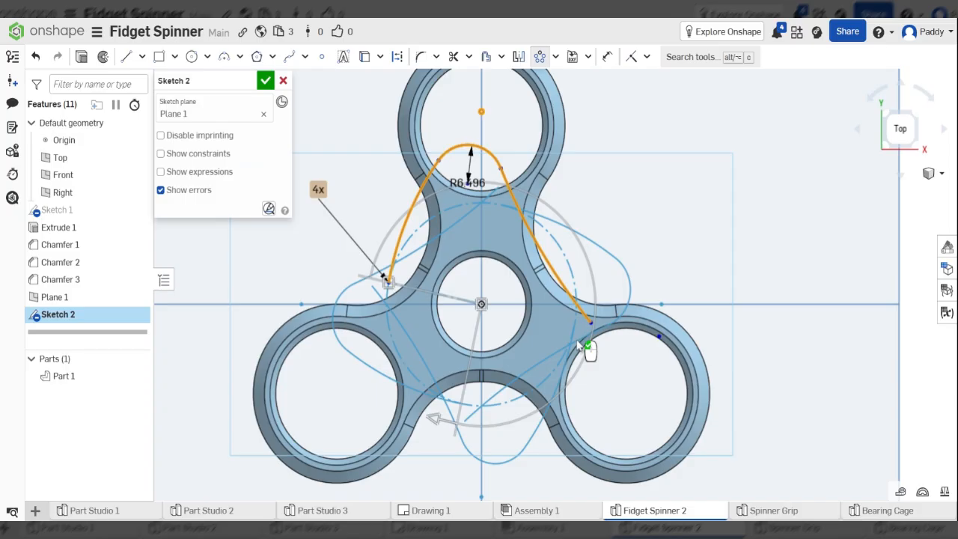
pyautogui.scroll(-3, 482, 266)
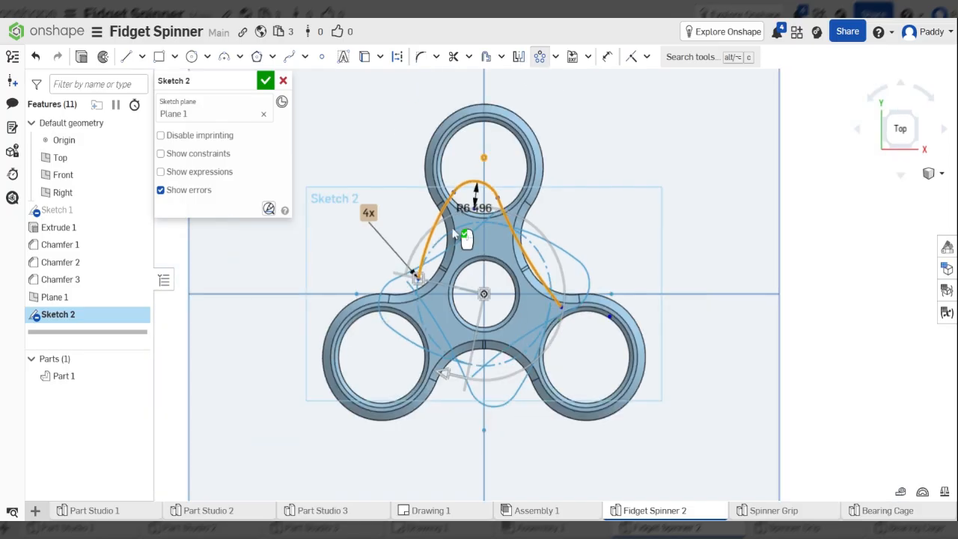
# Step: Try an instance count of 6 on the circular pattern of the filleted arcs
pyautogui.scroll(2, 455, 235)
pyautogui.doubleClick(334, 207)
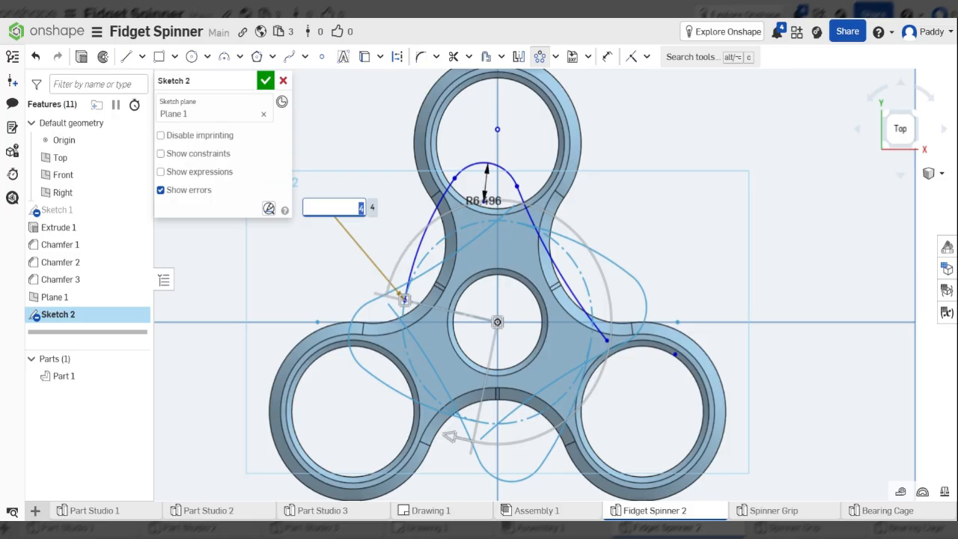
pyautogui.write('6')
pyautogui.click(652, 297)
pyautogui.scroll(2, 526, 247)
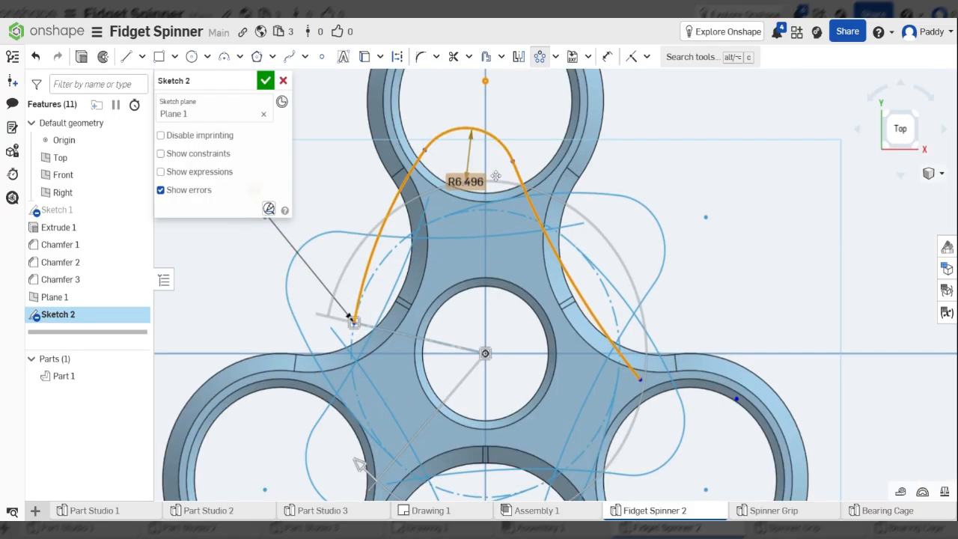
pyautogui.scroll(-4, 588, 184)
pyautogui.scroll(1, 595, 293)
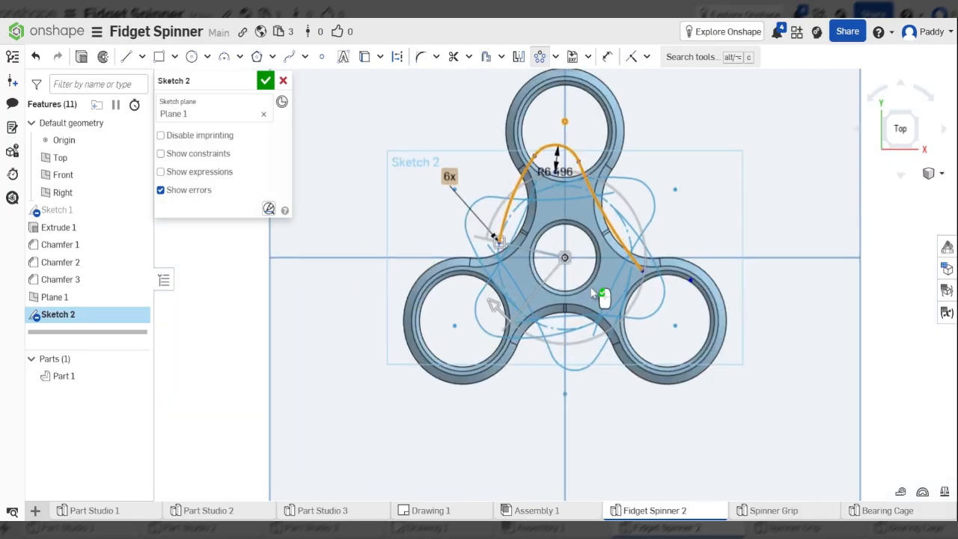
# Step: Try an instance count of 20 on the circular pattern and inspect the overlapping curves
pyautogui.scroll(1, 591, 291)
pyautogui.doubleClick(422, 155)
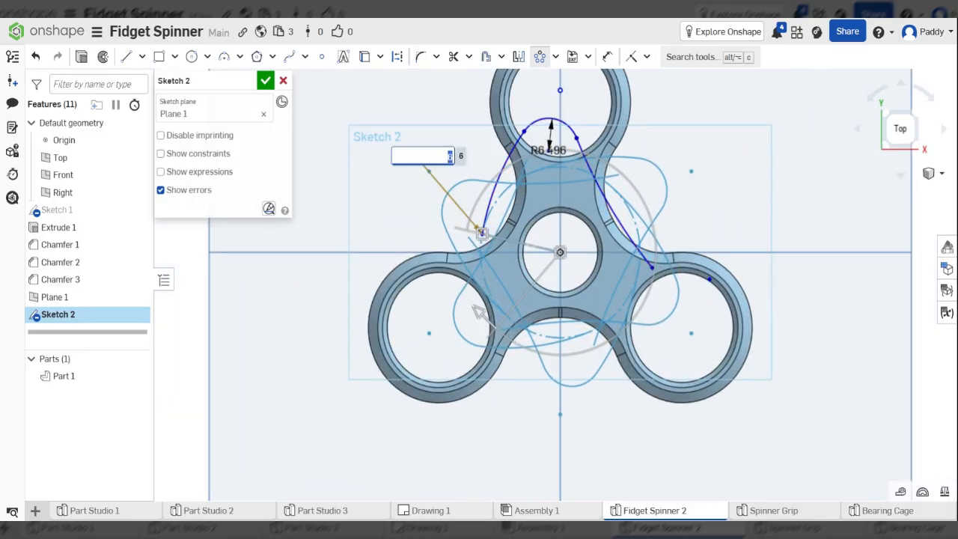
pyautogui.write('20')
pyautogui.press('Return')
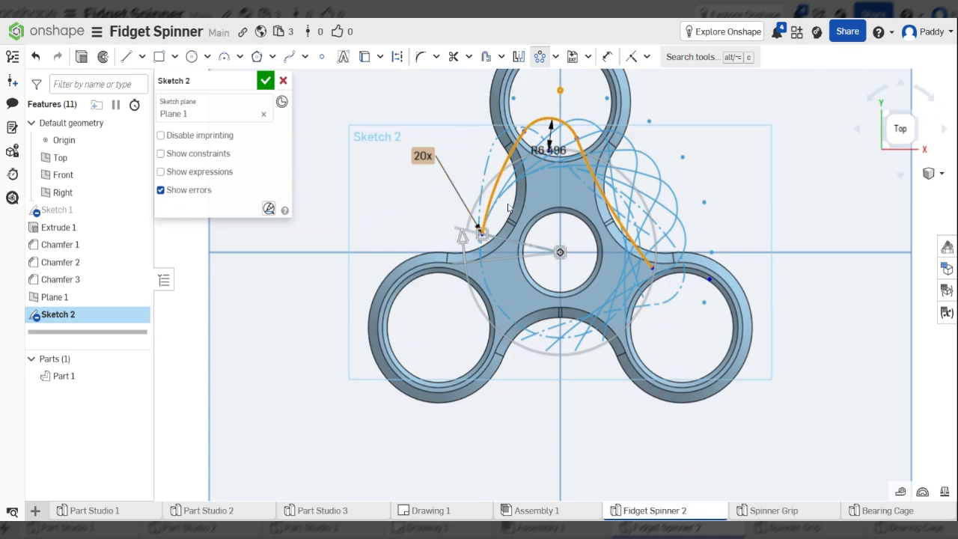
pyautogui.scroll(3, 507, 208)
pyautogui.scroll(-3, 621, 243)
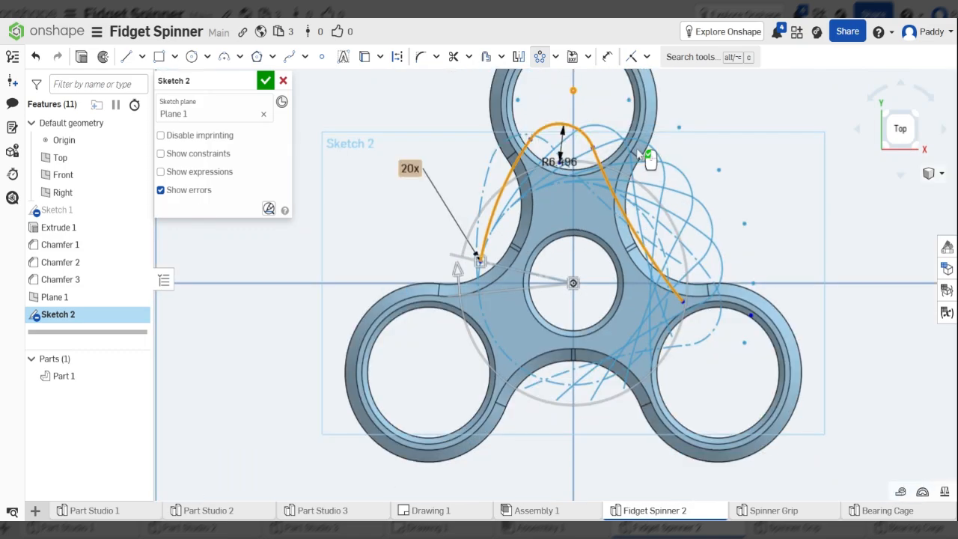
pyautogui.scroll(3, 651, 161)
pyautogui.scroll(3, 584, 138)
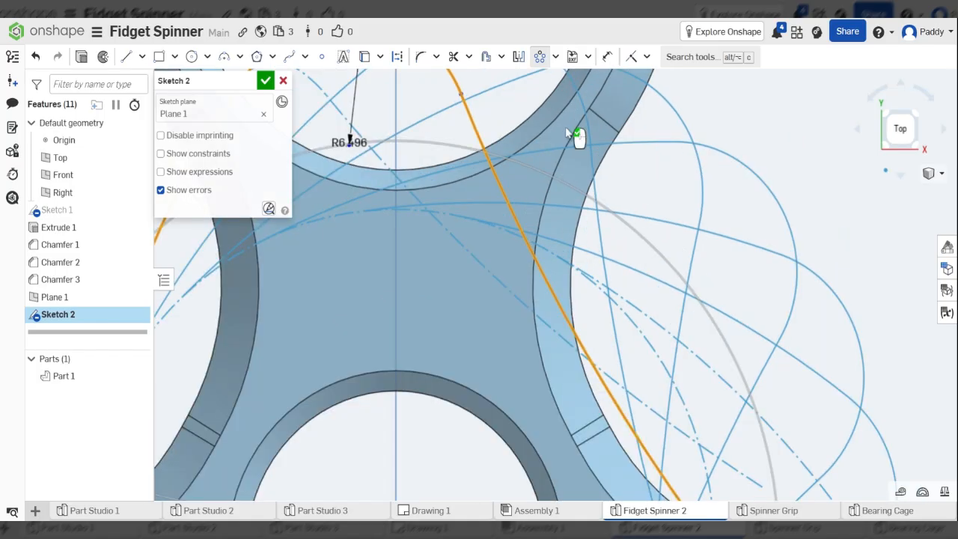
pyautogui.scroll(-1, 573, 135)
pyautogui.scroll(-2, 623, 220)
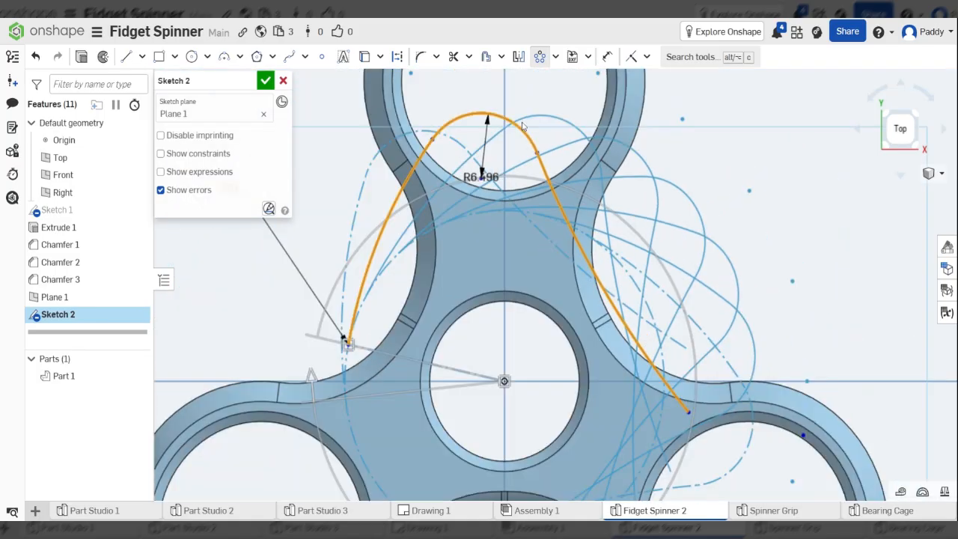
pyautogui.scroll(-1, 603, 244)
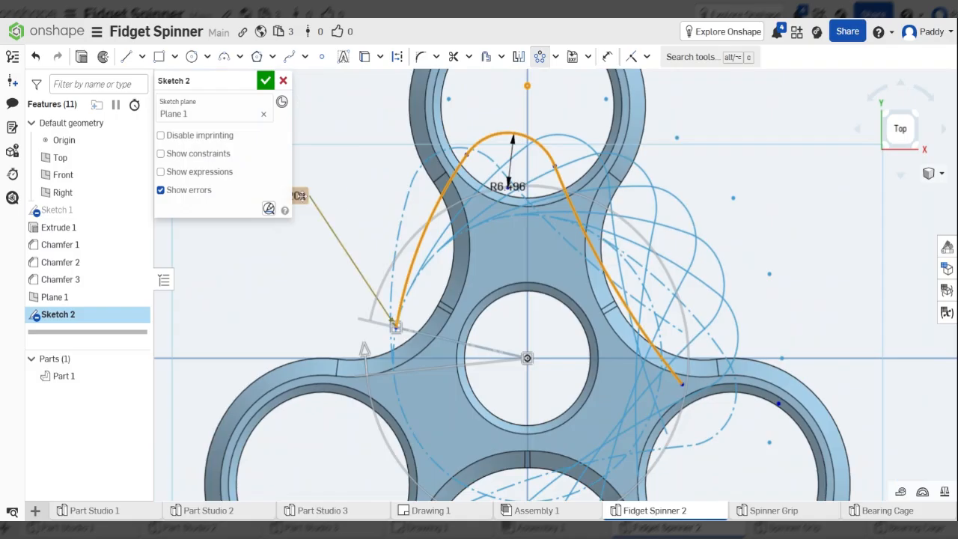
# Step: Set the circular pattern's instance count back to 4 and finish the pattern
pyautogui.doubleClick(298, 196)
pyautogui.write('4')
pyautogui.press('Return')
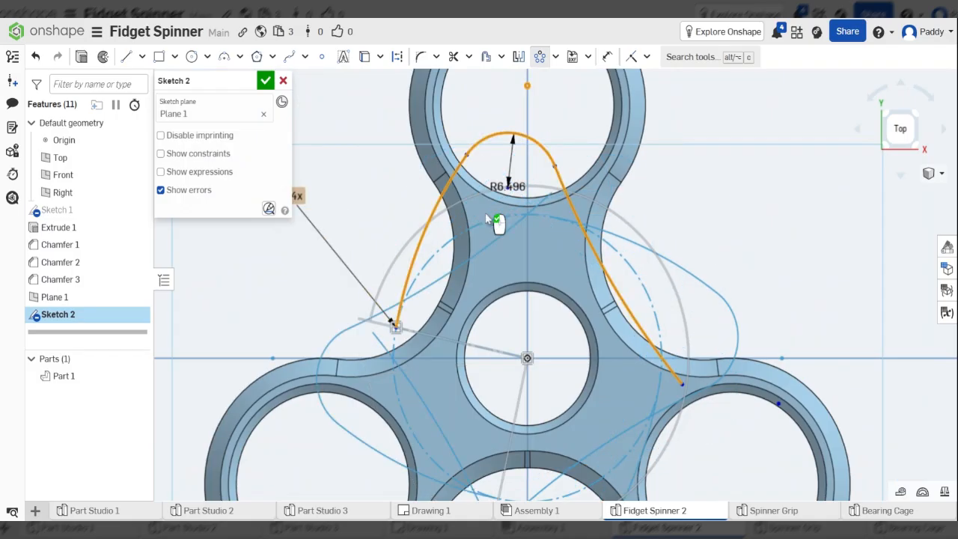
pyautogui.press('f')
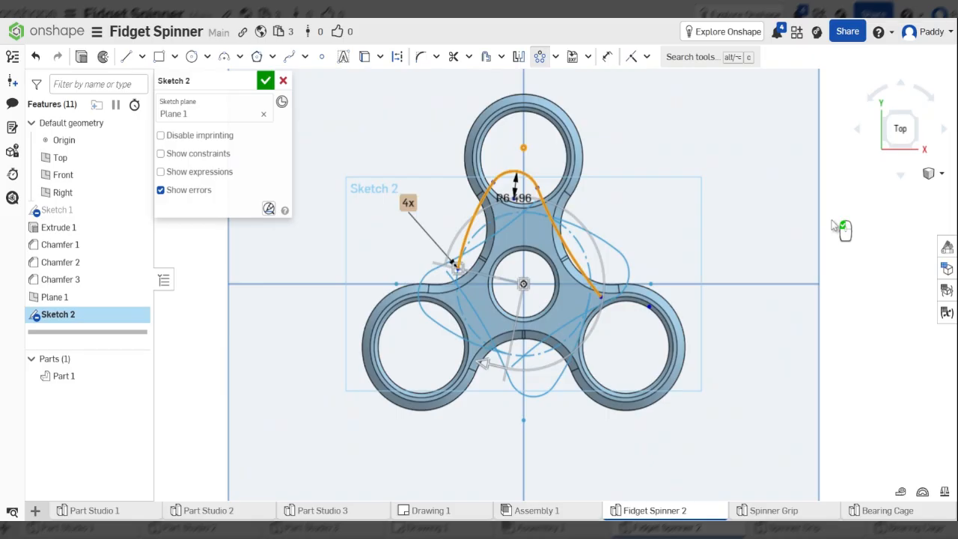
pyautogui.click(835, 226)
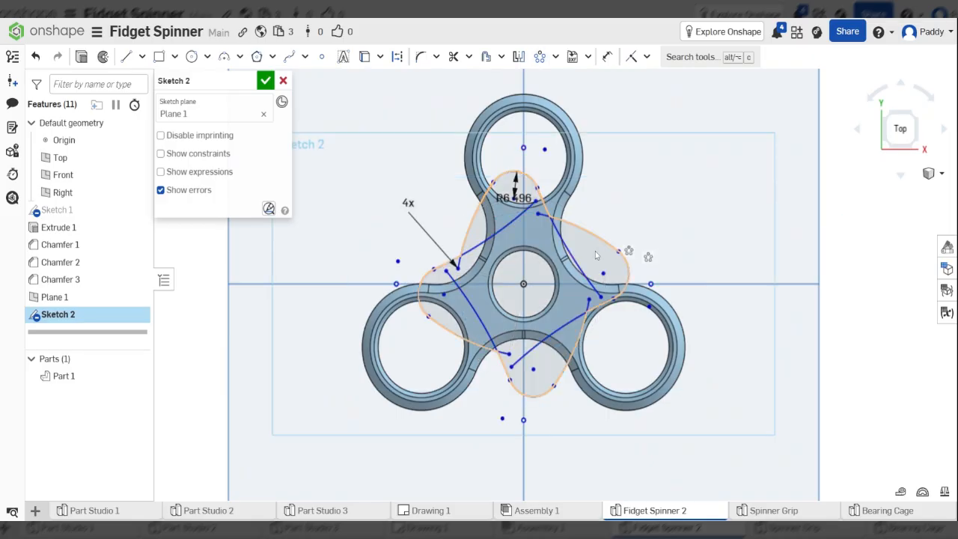
# Step: Trim the overlapping arc portions inside the outline where the upper and left patterned lobes cross
pyautogui.scroll(3, 554, 242)
pyautogui.scroll(2, 555, 242)
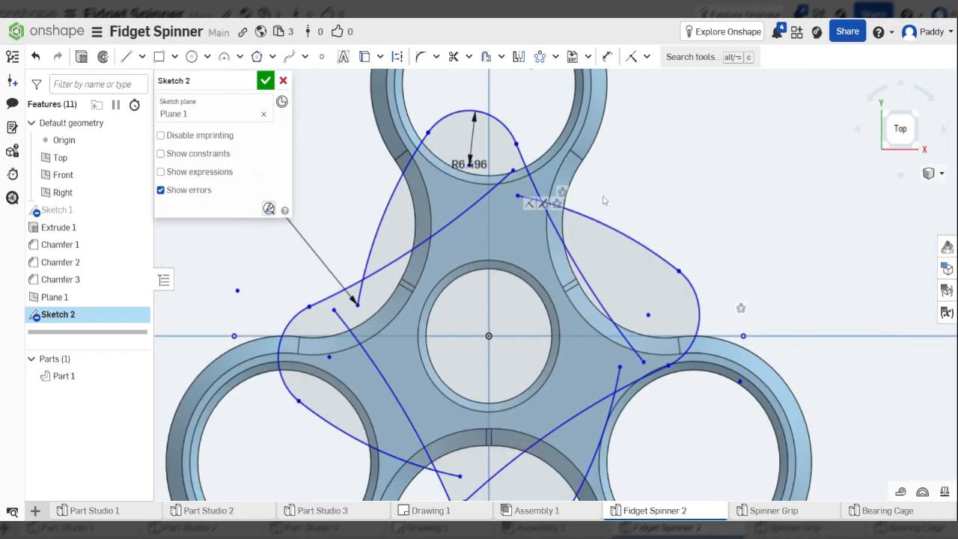
pyautogui.scroll(-2, 604, 200)
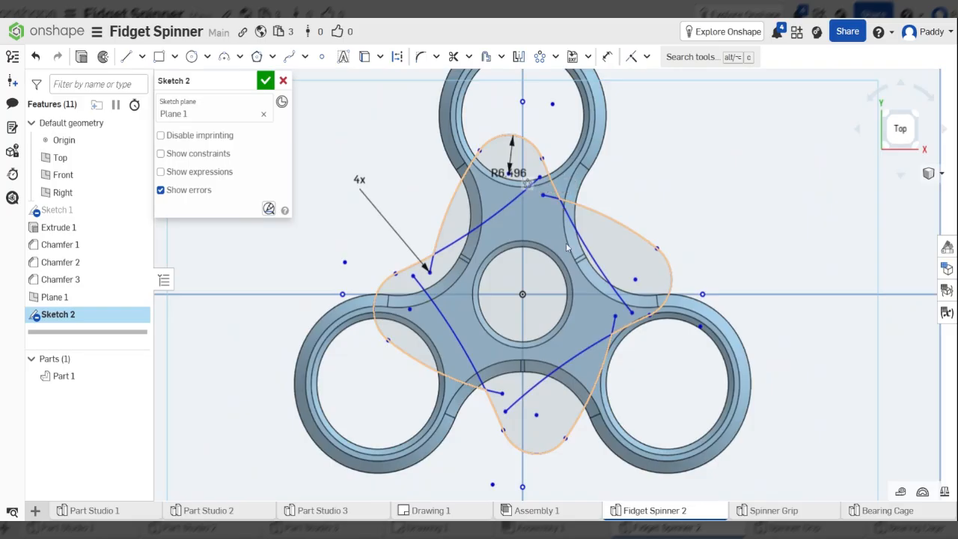
pyautogui.scroll(2, 566, 243)
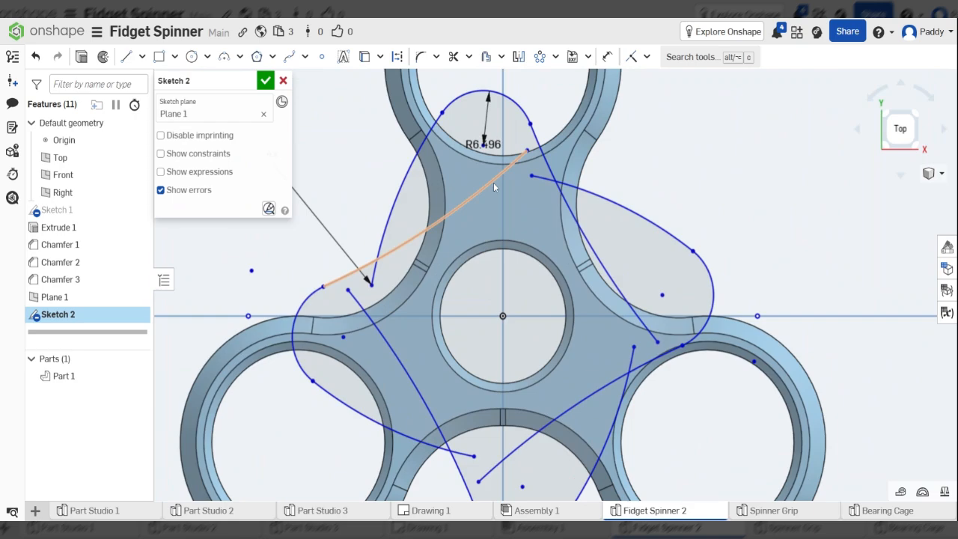
pyautogui.click(453, 58)
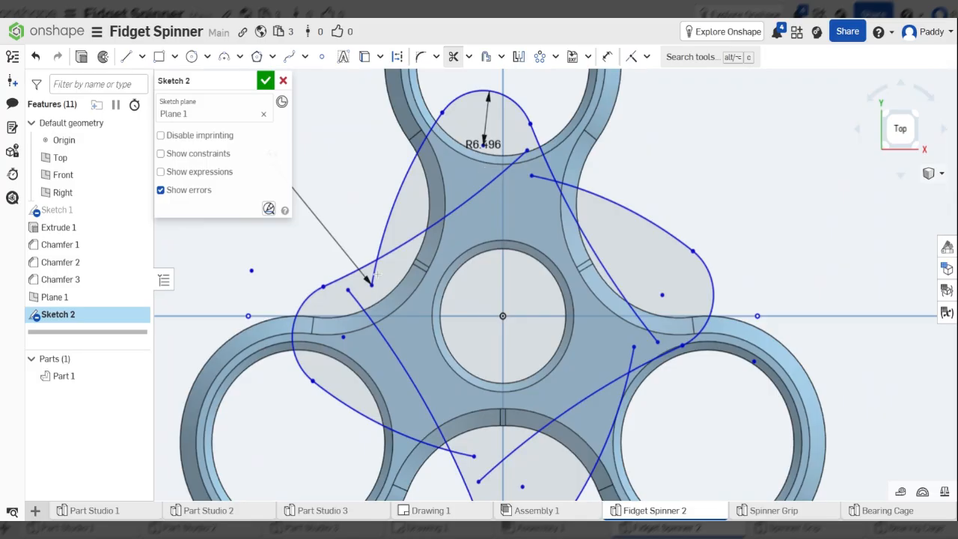
pyautogui.click(423, 232)
pyautogui.scroll(-2, 508, 171)
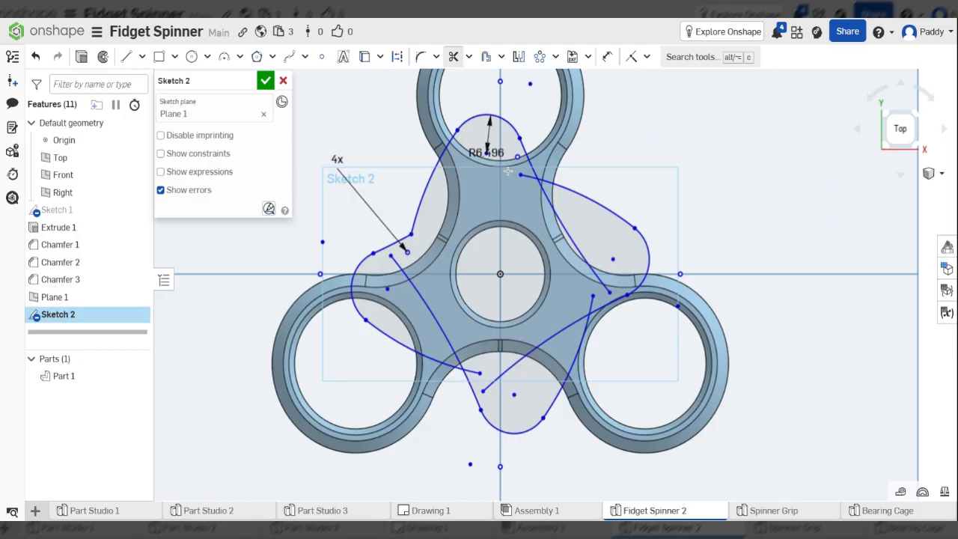
# Step: Trim the remaining overlapping arc portions inside the sketch so the four lobes form one closed outline
pyautogui.scroll(2, 508, 172)
pyautogui.moveTo(478, 271)
pyautogui.mouseDown()
pyautogui.moveTo(529, 168)
pyautogui.moveTo(592, 234)
pyautogui.moveTo(634, 332)
pyautogui.moveTo(483, 462)
pyautogui.moveTo(451, 413)
pyautogui.moveTo(375, 361)
pyautogui.mouseUp()
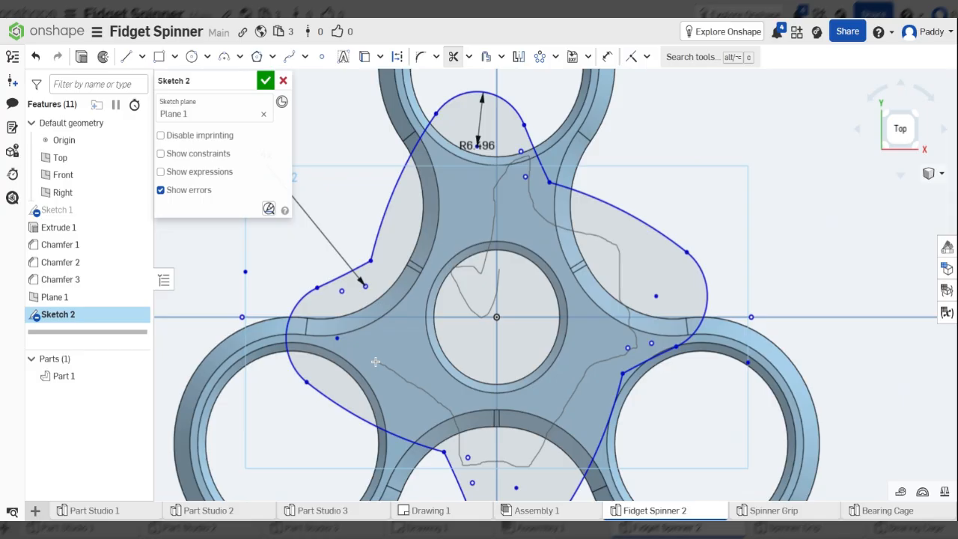
pyautogui.scroll(-3, 603, 194)
pyautogui.scroll(3, 603, 194)
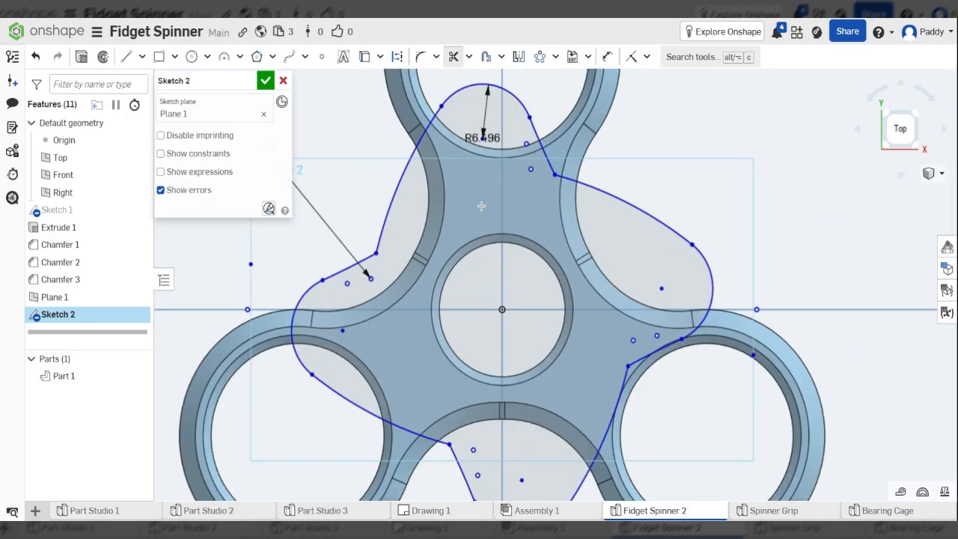
# Step: Fillet the four inner corners between the lobes in the sketch with a radius of about 6.5 mm
pyautogui.press('f')
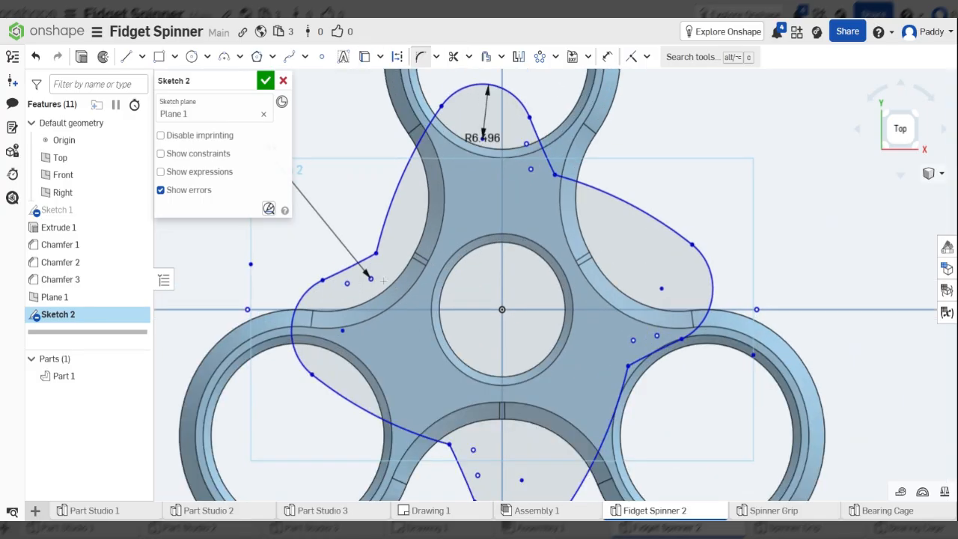
pyautogui.click(375, 253)
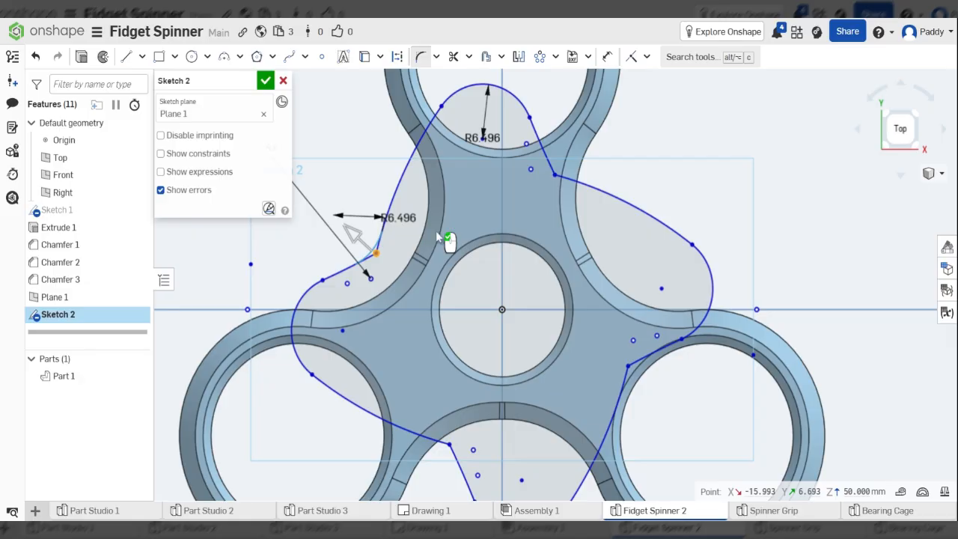
pyautogui.click(554, 175)
pyautogui.click(626, 366)
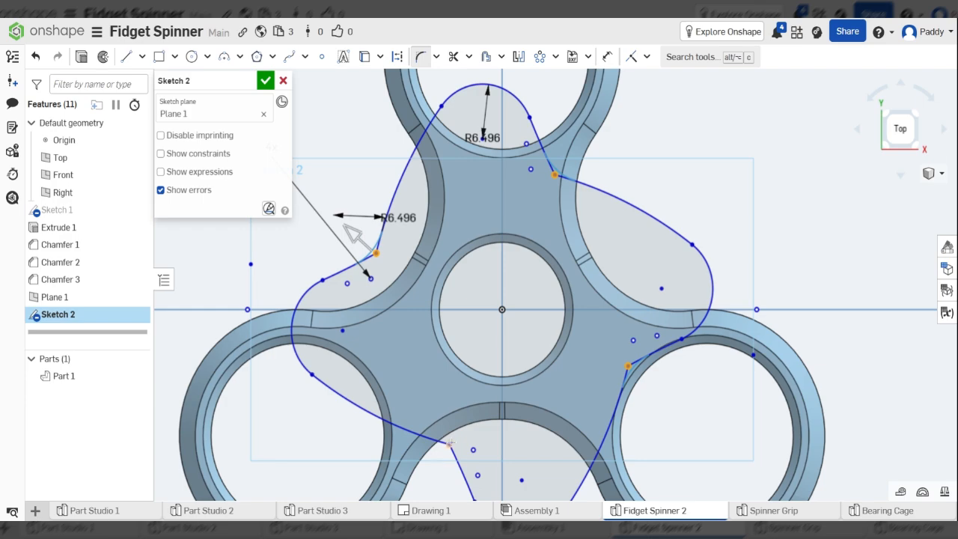
pyautogui.click(449, 444)
pyautogui.scroll(-2, 524, 271)
pyautogui.scroll(-3, 666, 225)
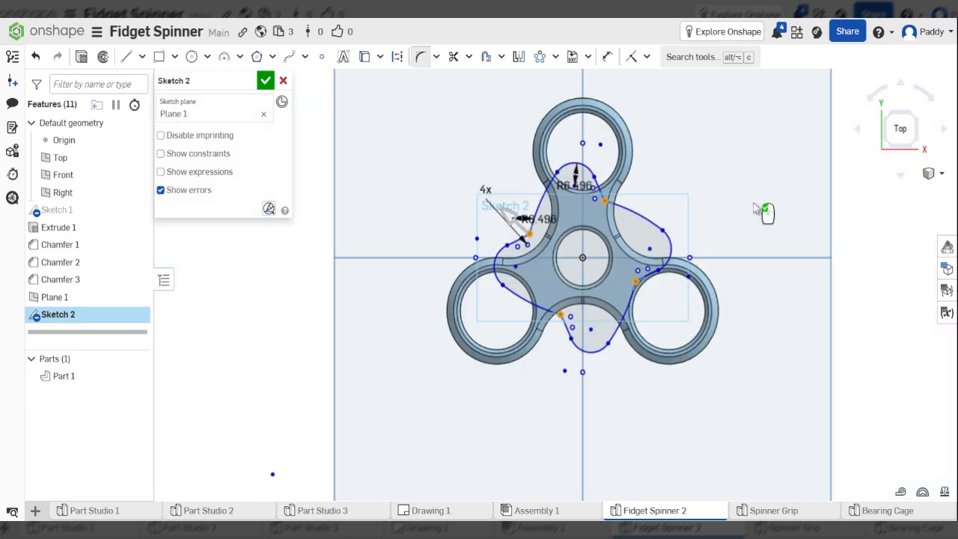
pyautogui.click(754, 208)
pyautogui.scroll(5, 607, 199)
pyautogui.click(612, 202)
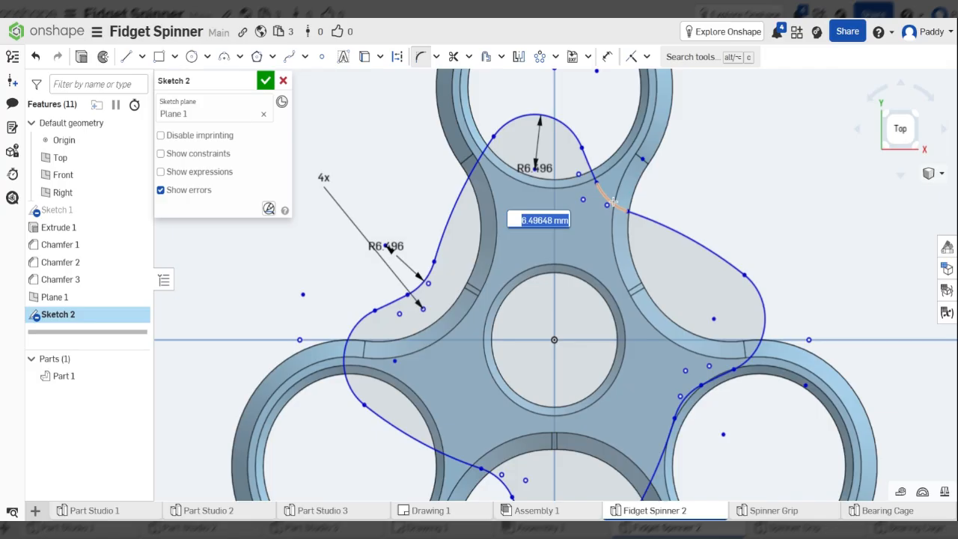
# Step: Extrude the closed lobed outline upward as a new solid part with a blind depth of 3 mm
pyautogui.scroll(-5, 612, 202)
pyautogui.moveTo(653, 196)
pyautogui.mouseDown(button='right')
pyautogui.moveTo(660, 139)
pyautogui.moveTo(605, 202)
pyautogui.mouseUp(button='right')
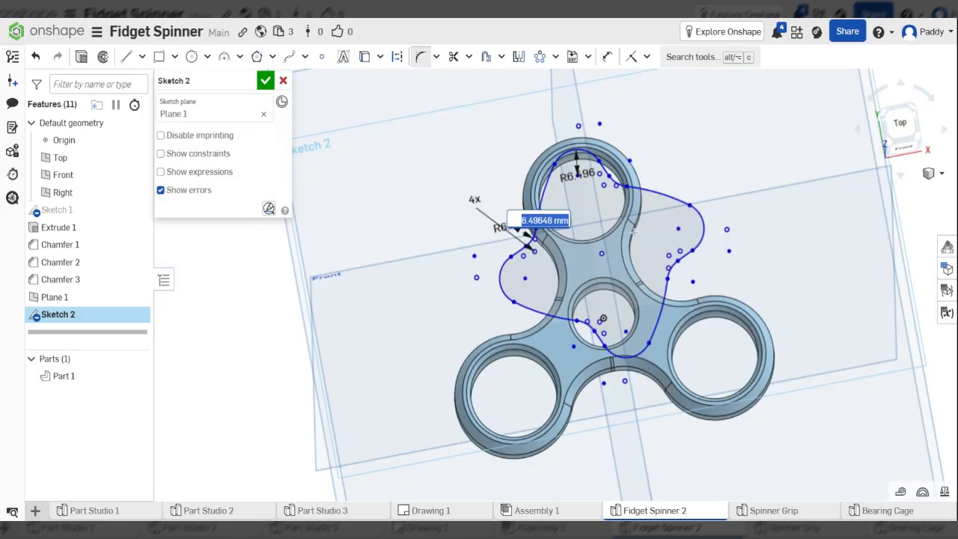
pyautogui.scroll(2, 632, 233)
pyautogui.moveTo(645, 228); pyautogui.dragTo(636, 182, button='right')
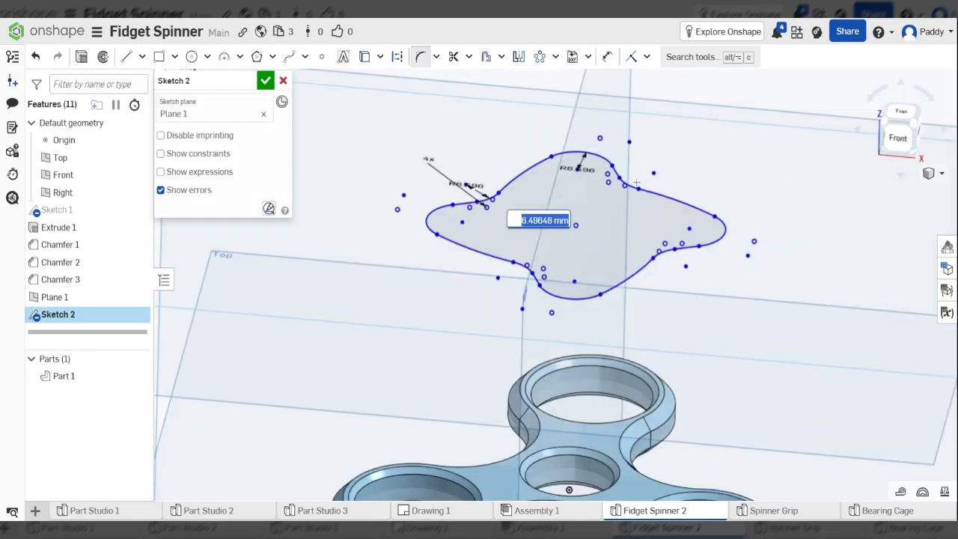
pyautogui.scroll(-4, 636, 182)
pyautogui.scroll(3, 642, 187)
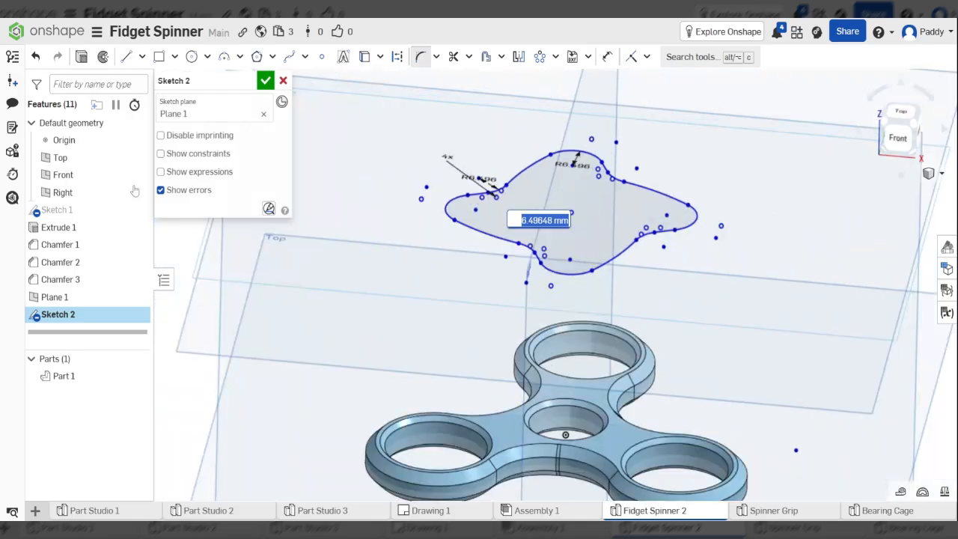
pyautogui.click(86, 60)
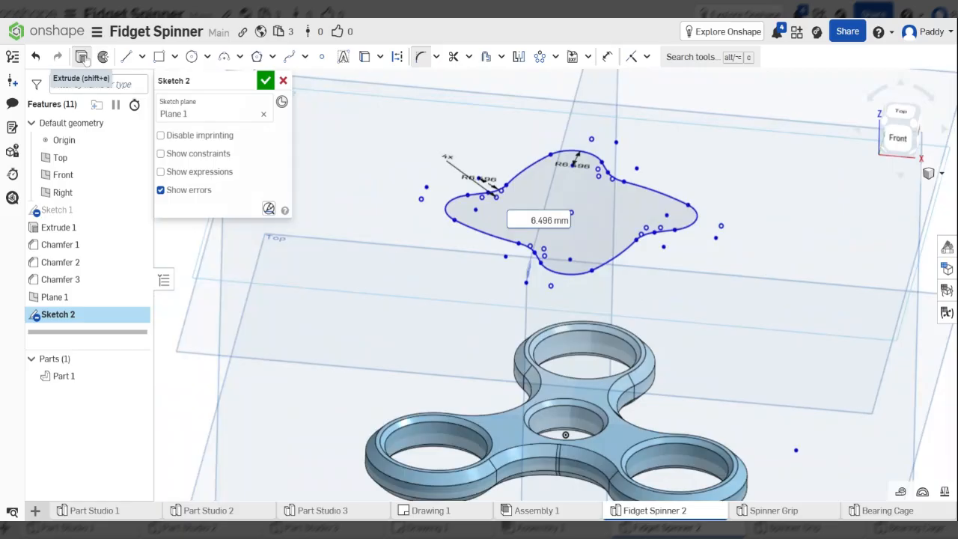
pyautogui.scroll(3, 567, 221)
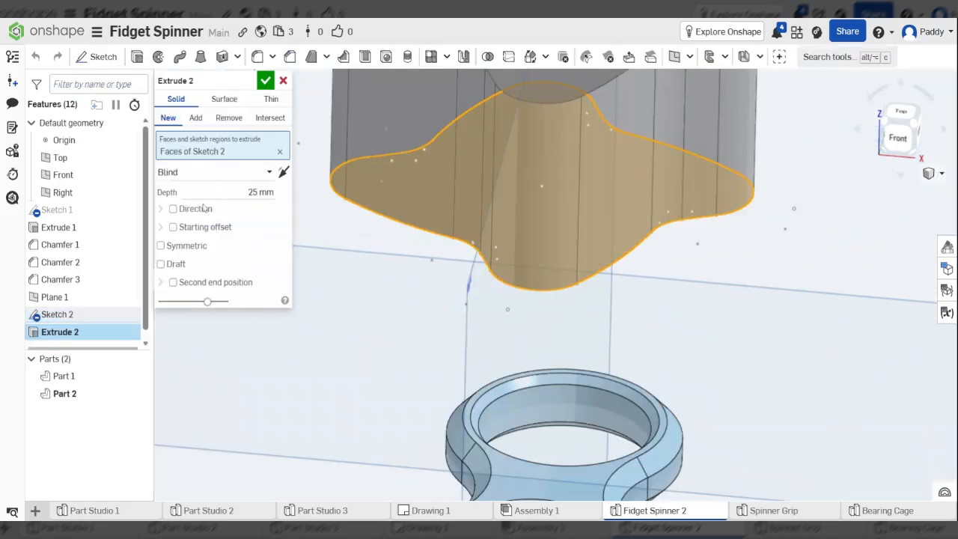
pyautogui.click(224, 192)
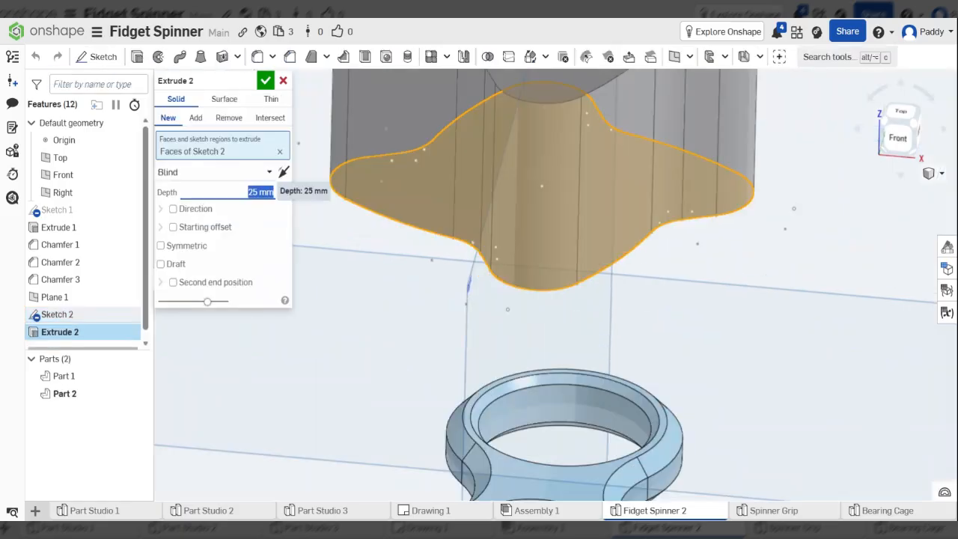
pyautogui.write('3')
pyautogui.press('Return')
pyautogui.scroll(-3, 465, 279)
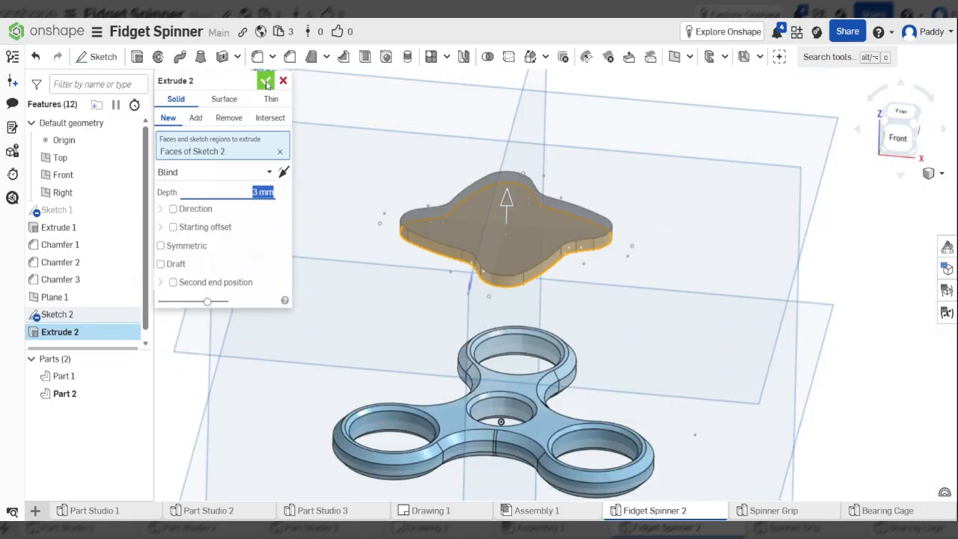
# Step: Set the lobed part's extrusion depth to 4 mm and finish the extrusion
pyautogui.write('4')
pyautogui.press('Return')
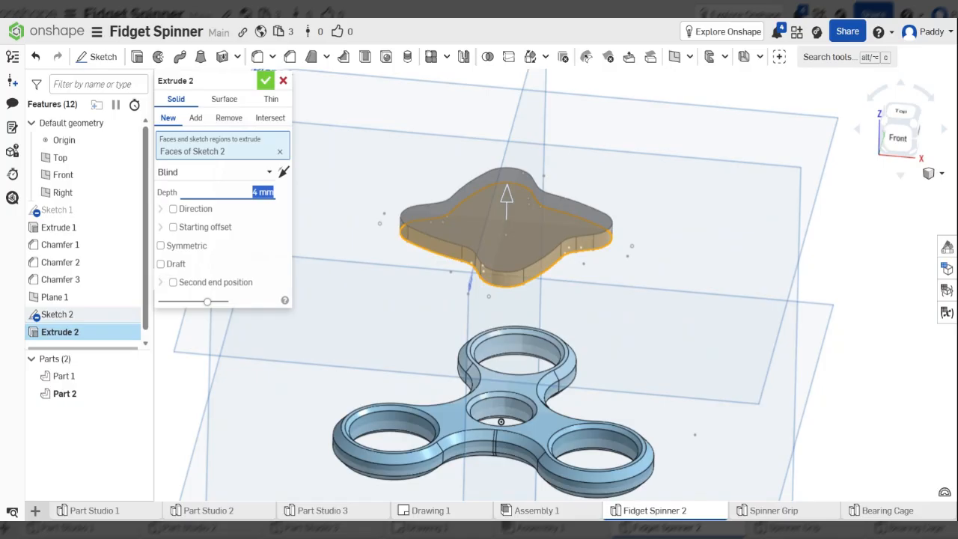
pyautogui.press('Return')
# Step: Start an edge fillet on the lobed part, selecting one curved side face with tangent propagation enabled
pyautogui.scroll(-4, 599, 284)
pyautogui.moveTo(599, 285); pyautogui.dragTo(596, 259, button='right')
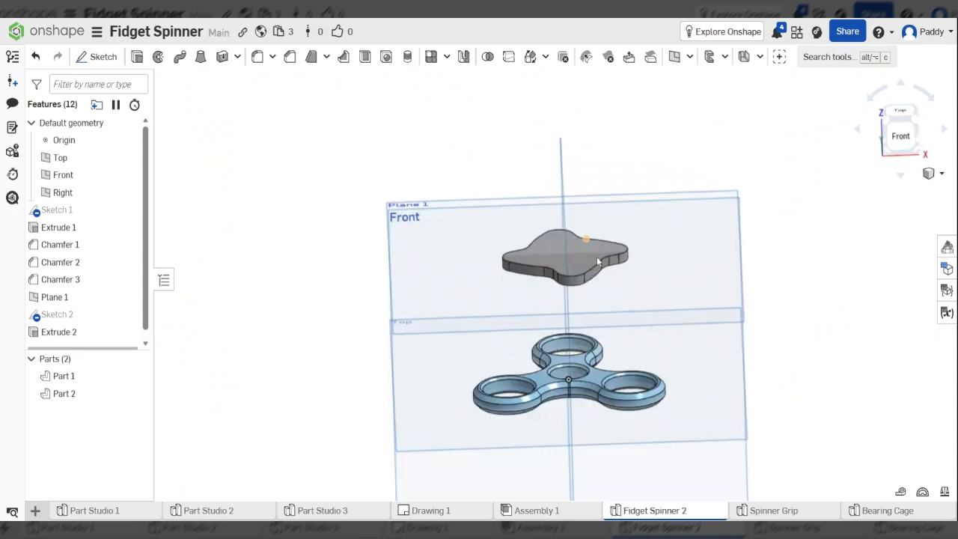
pyautogui.scroll(5, 593, 289)
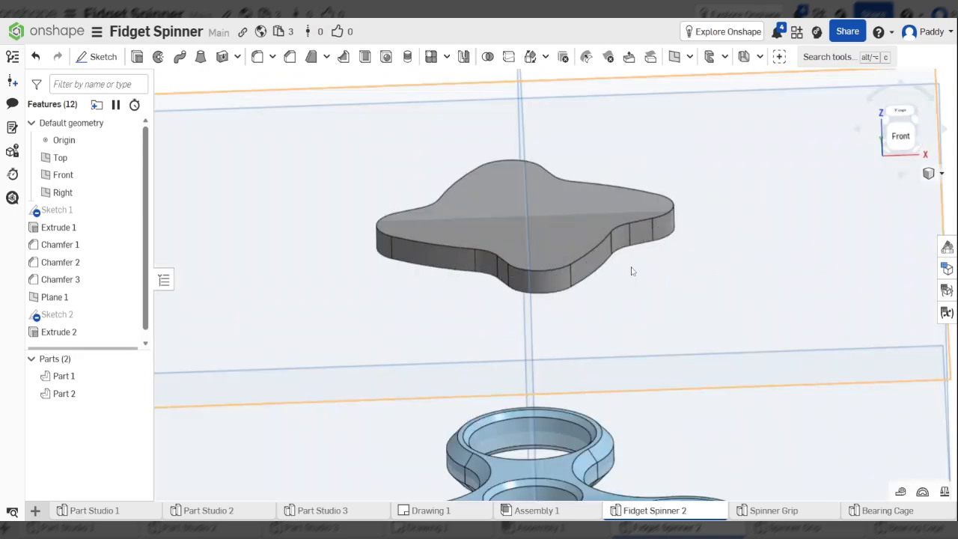
pyautogui.scroll(-3, 631, 271)
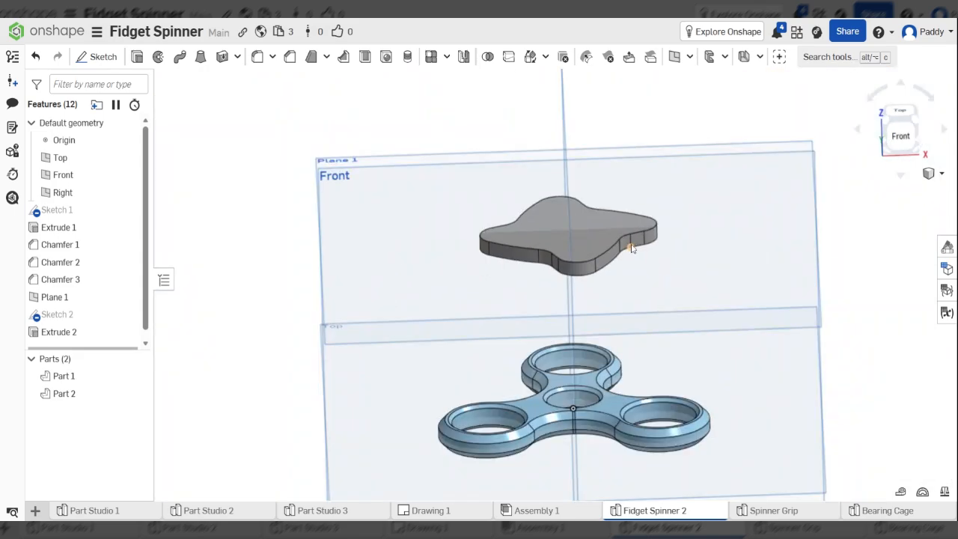
pyautogui.scroll(4, 631, 249)
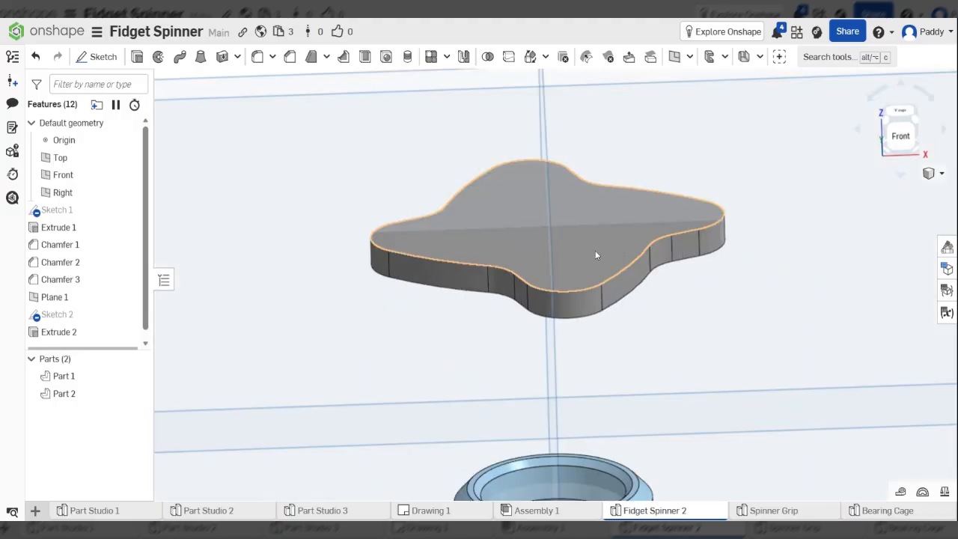
pyautogui.scroll(2, 610, 258)
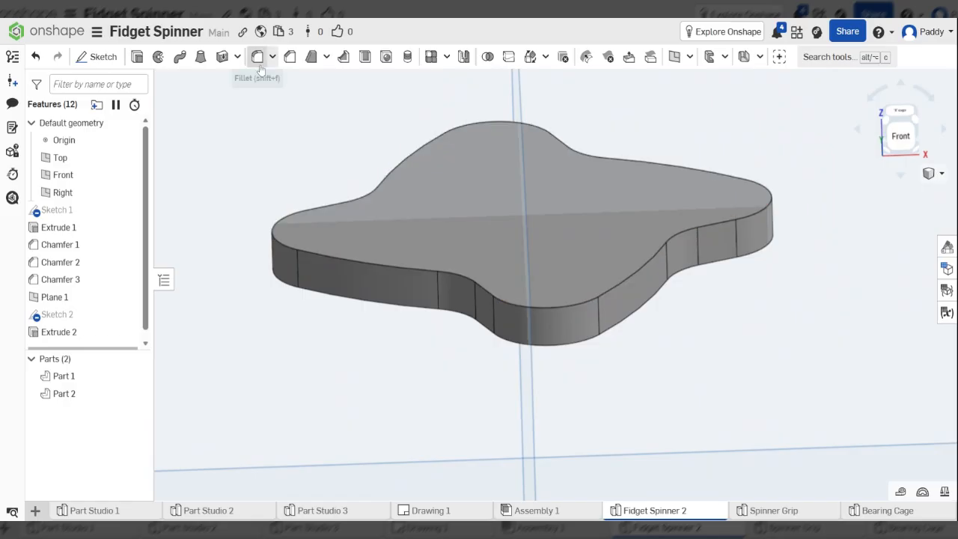
pyautogui.moveTo(552, 214); pyautogui.dragTo(586, 232, button='right')
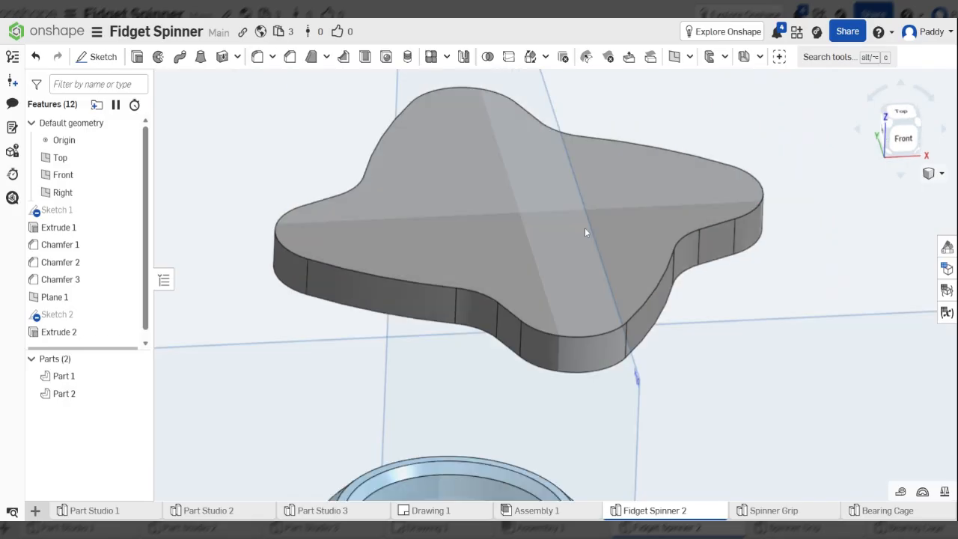
pyautogui.click(258, 57)
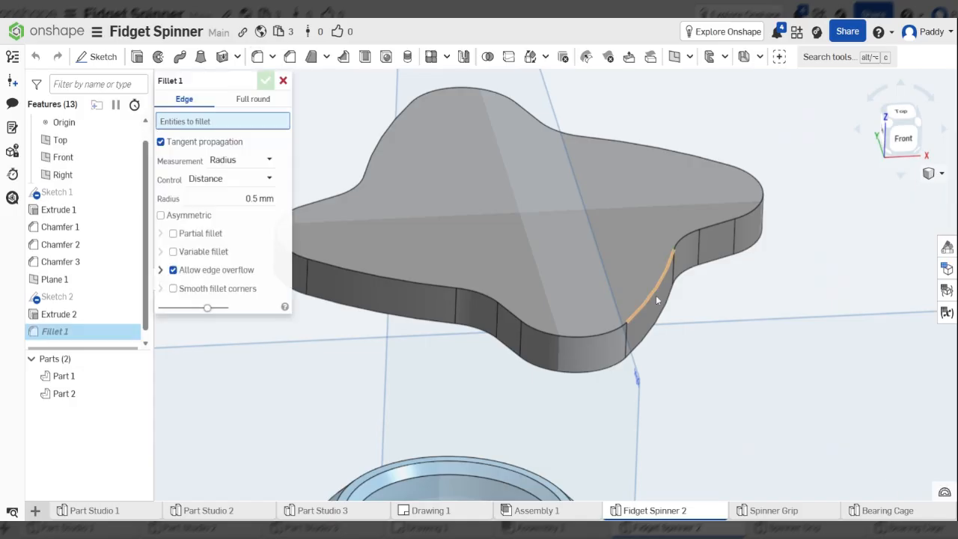
pyautogui.scroll(3, 656, 299)
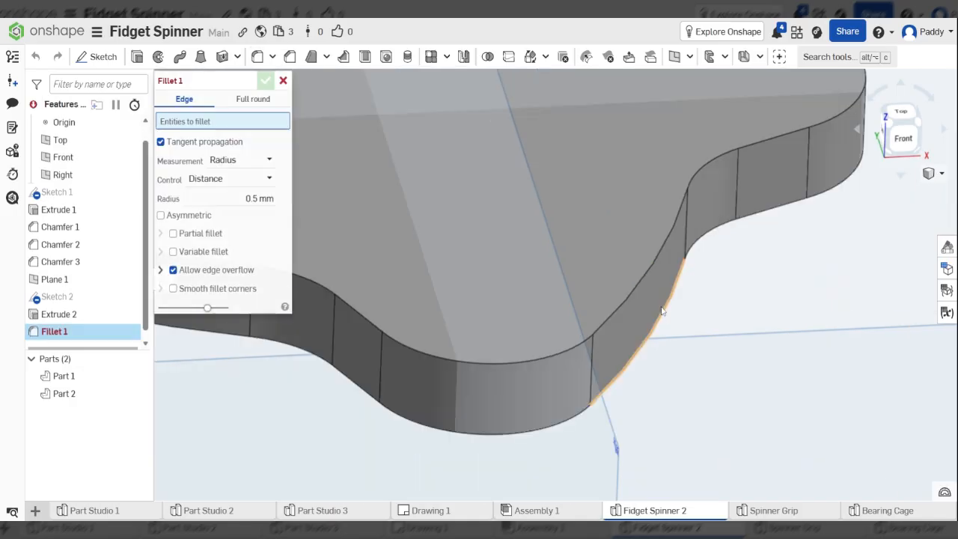
pyautogui.scroll(-3, 657, 307)
pyautogui.click(651, 305)
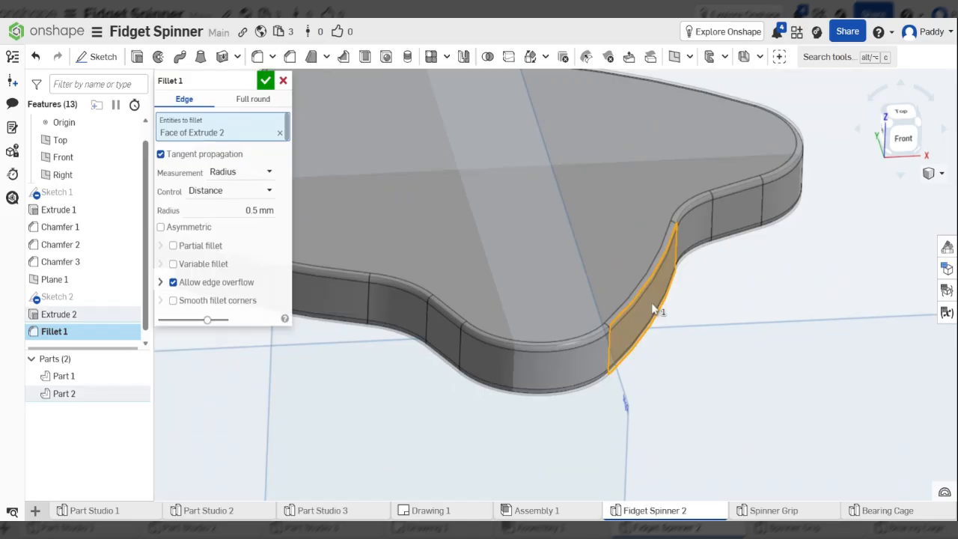
pyautogui.scroll(-3, 654, 306)
pyautogui.moveTo(656, 303)
pyautogui.mouseDown(button='right')
pyautogui.moveTo(640, 309)
pyautogui.moveTo(645, 288)
pyautogui.moveTo(639, 304)
pyautogui.mouseUp(button='right')
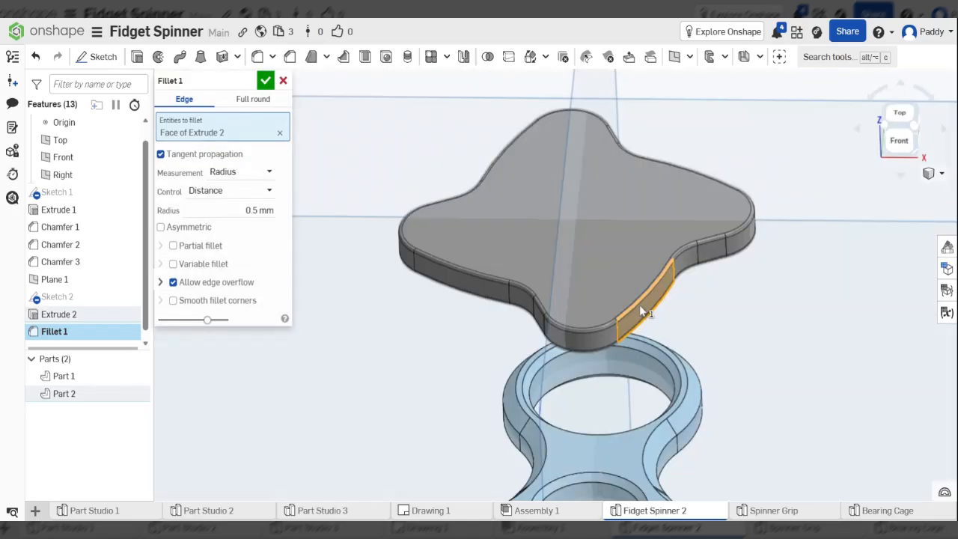
# Step: Set the lobed part's edge fillet radius to 1 mm and finish the fillet
pyautogui.click(258, 211)
pyautogui.write('1')
pyautogui.press('Return')
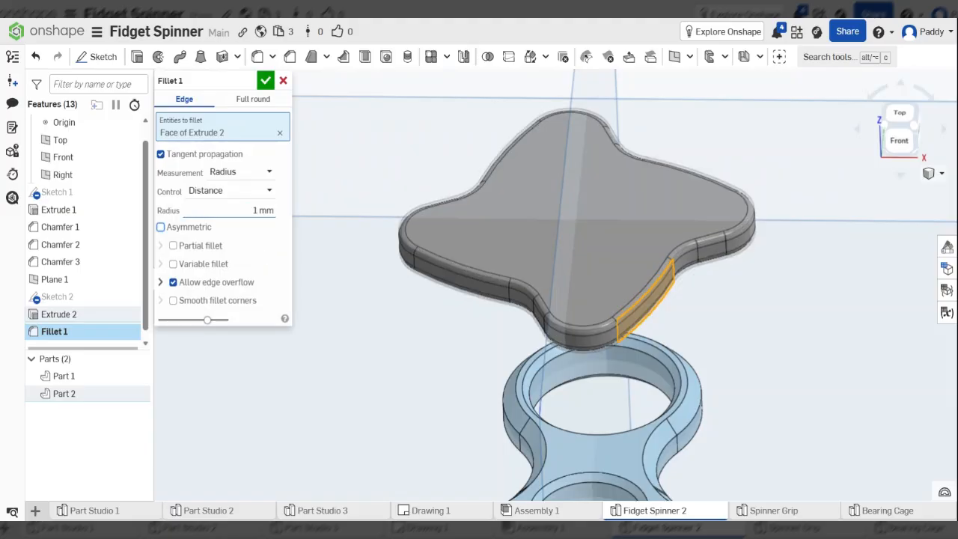
pyautogui.click(269, 78)
# Step: Examine the lobed part's rounded edges and top face, and its position above the spinner body
pyautogui.moveTo(624, 298); pyautogui.dragTo(613, 205, button='right')
pyautogui.scroll(5, 411, 188)
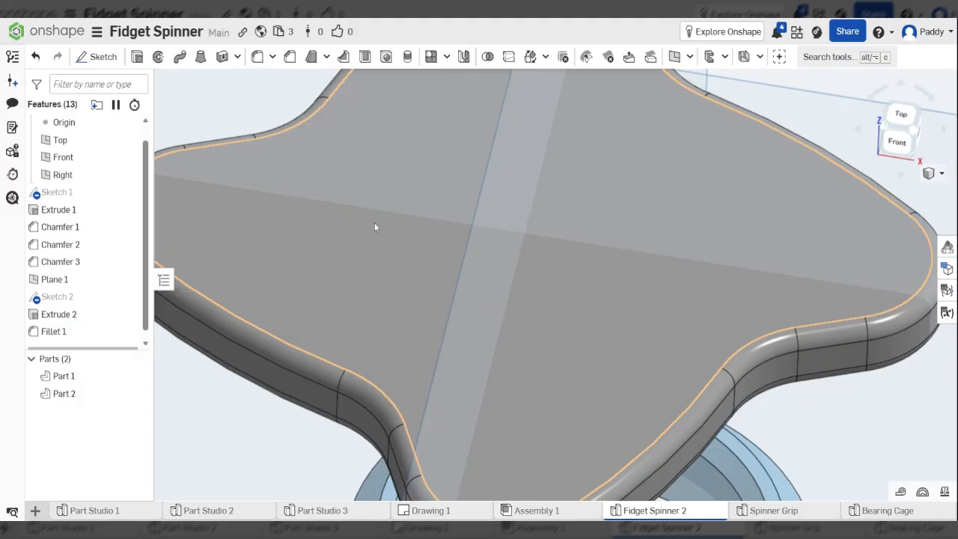
pyautogui.scroll(-5, 543, 303)
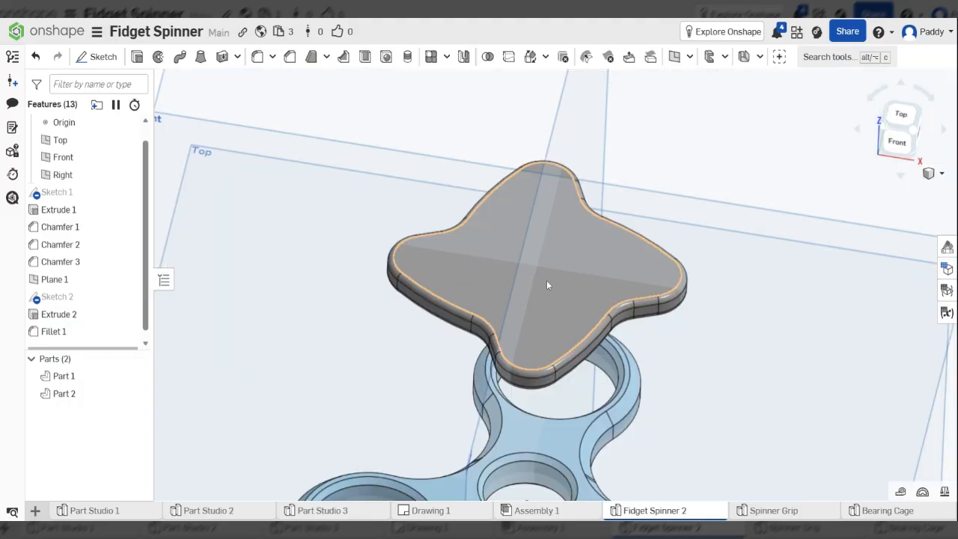
pyautogui.scroll(3, 606, 293)
pyautogui.click(606, 293)
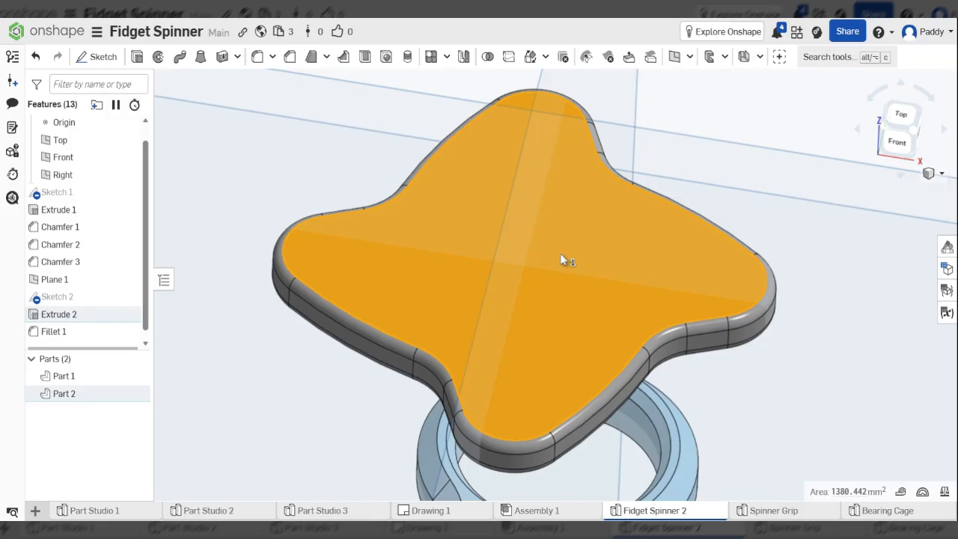
pyautogui.press('n')
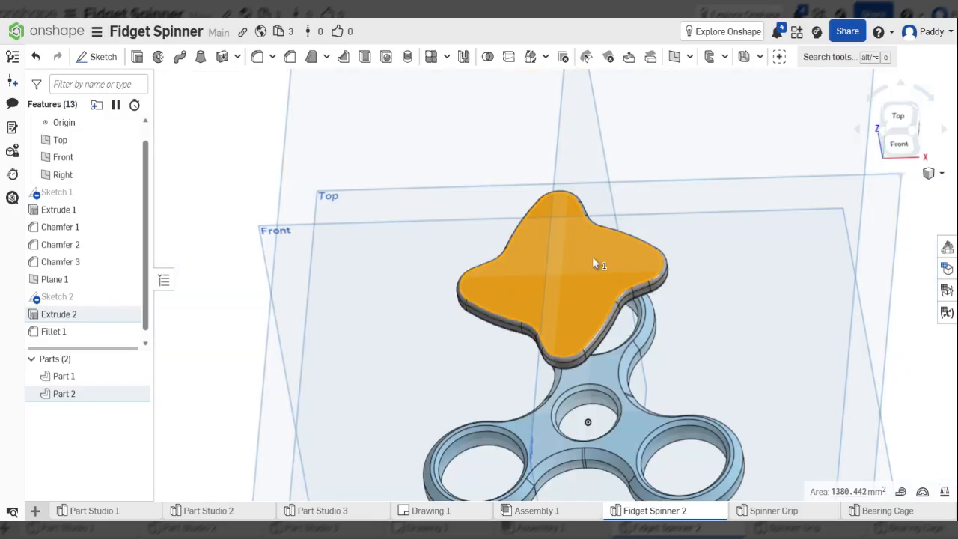
pyautogui.scroll(-5, 592, 263)
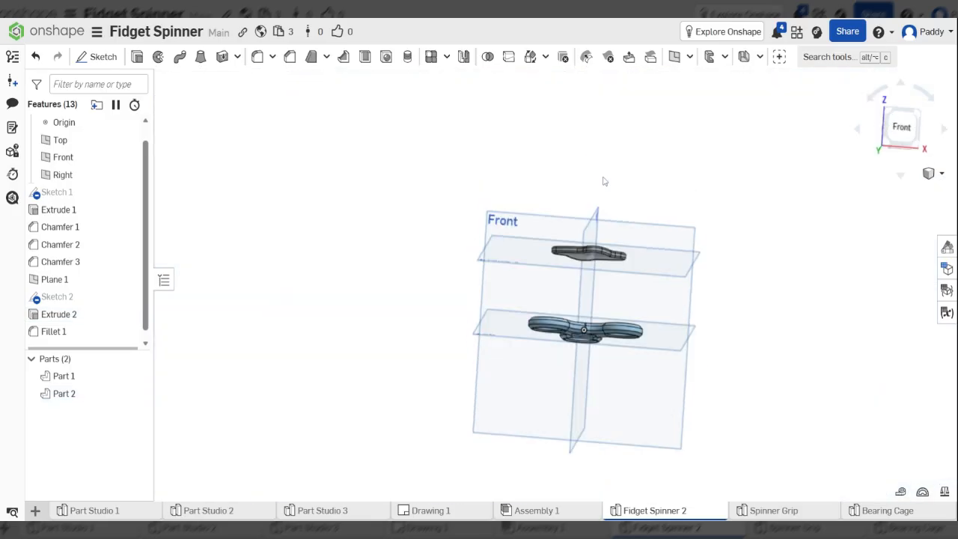
pyautogui.moveTo(605, 181)
pyautogui.mouseDown(button='right')
pyautogui.moveTo(584, 203)
pyautogui.moveTo(608, 181)
pyautogui.moveTo(600, 198)
pyautogui.mouseUp(button='right')
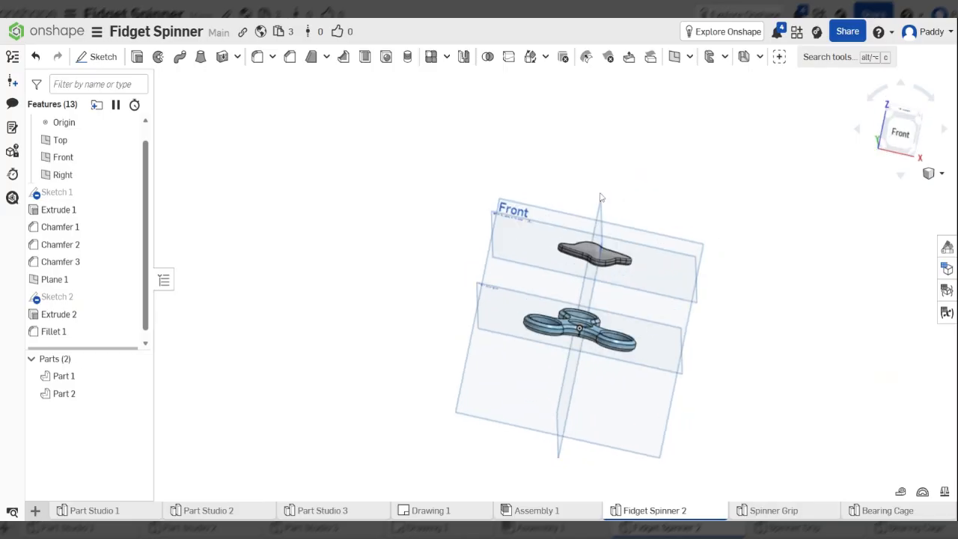
# Step: Orient the model to the front view and examine the side profile of the lobed part
pyautogui.click(904, 133)
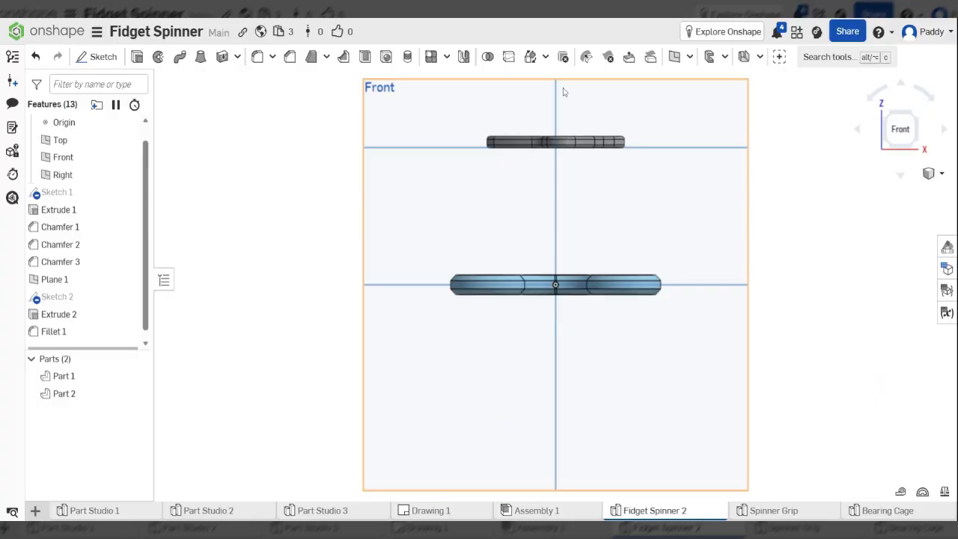
pyautogui.moveTo(571, 142); pyautogui.dragTo(568, 163, button='middle')
pyautogui.scroll(4, 566, 163)
pyautogui.moveTo(618, 157); pyautogui.dragTo(830, 124, button='right')
pyautogui.click(900, 132)
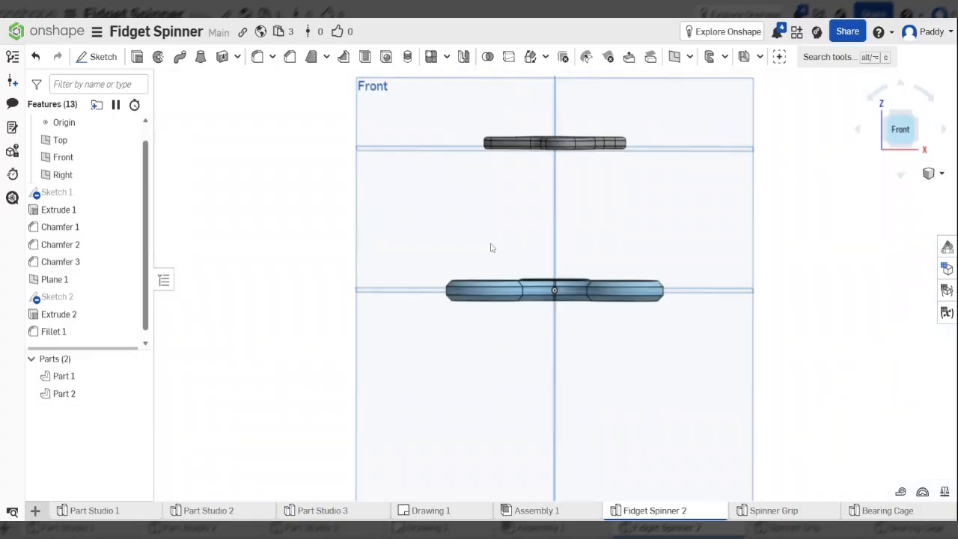
pyautogui.scroll(3, 405, 212)
pyautogui.scroll(8, 410, 217)
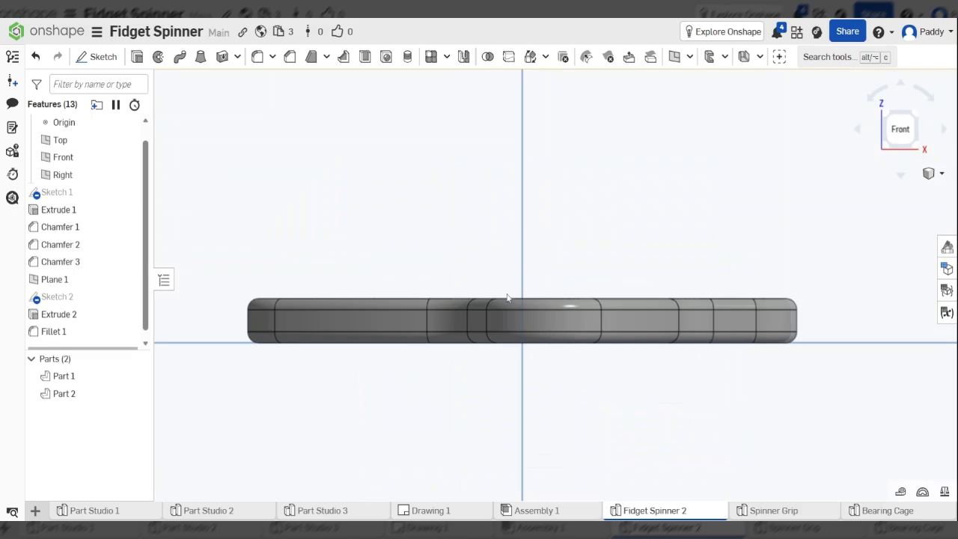
# Step: Start a new sketch on the Front plane, viewing the lobed part from the side
pyautogui.click(102, 56)
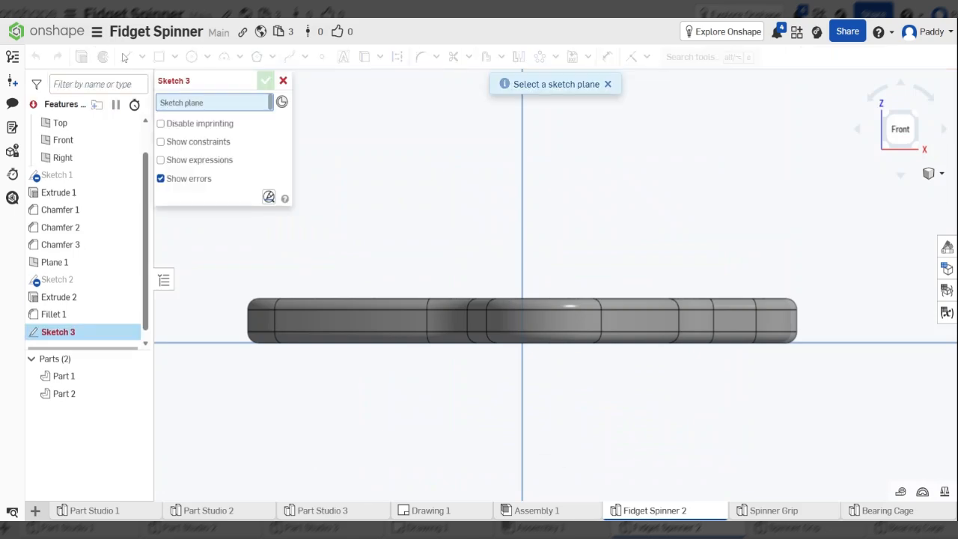
pyautogui.scroll(-5, 486, 254)
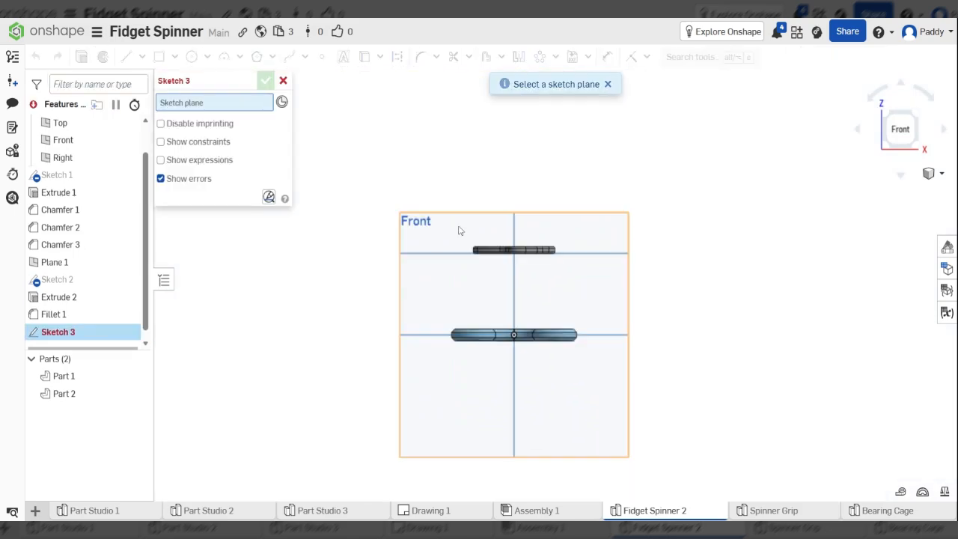
pyautogui.click(459, 231)
pyautogui.scroll(5, 453, 250)
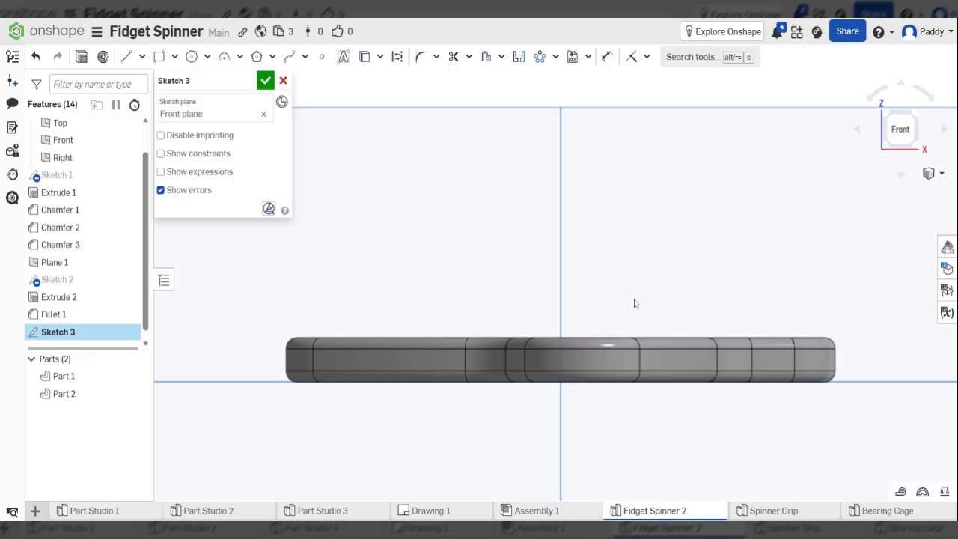
pyautogui.click(126, 57)
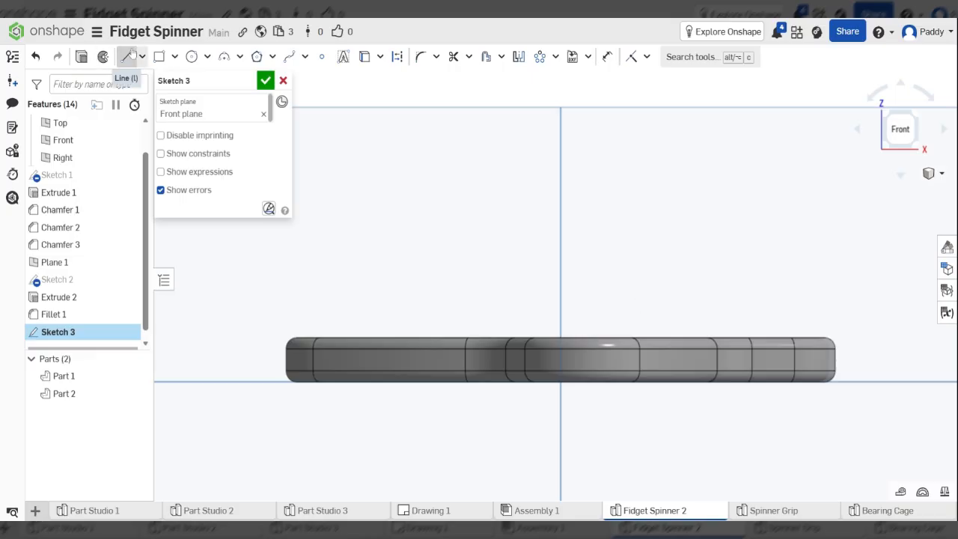
pyautogui.click(557, 182)
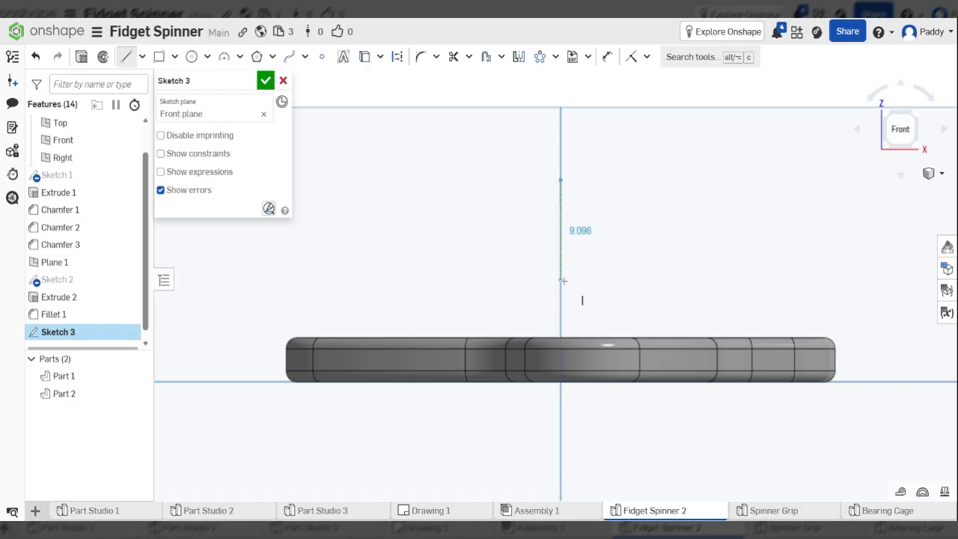
pyautogui.click(560, 253)
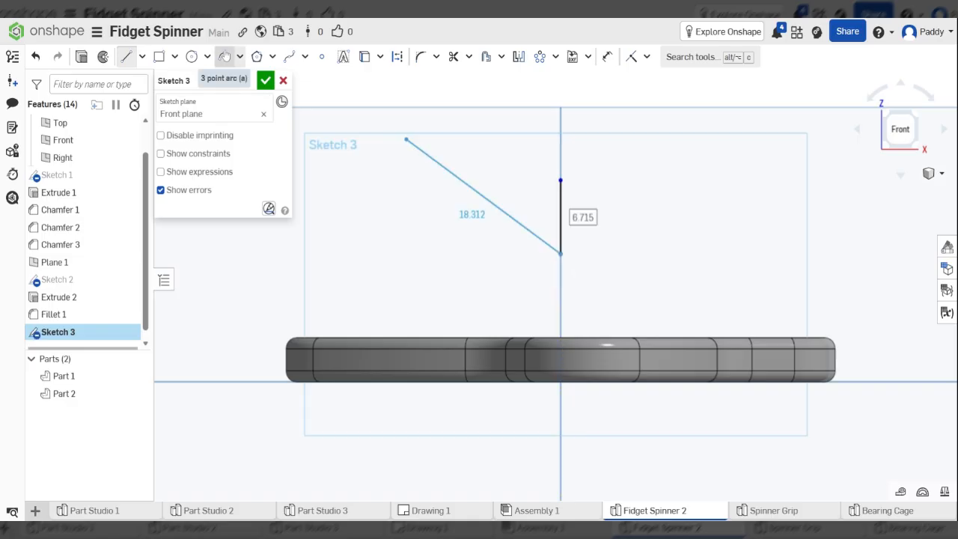
pyautogui.click(226, 60)
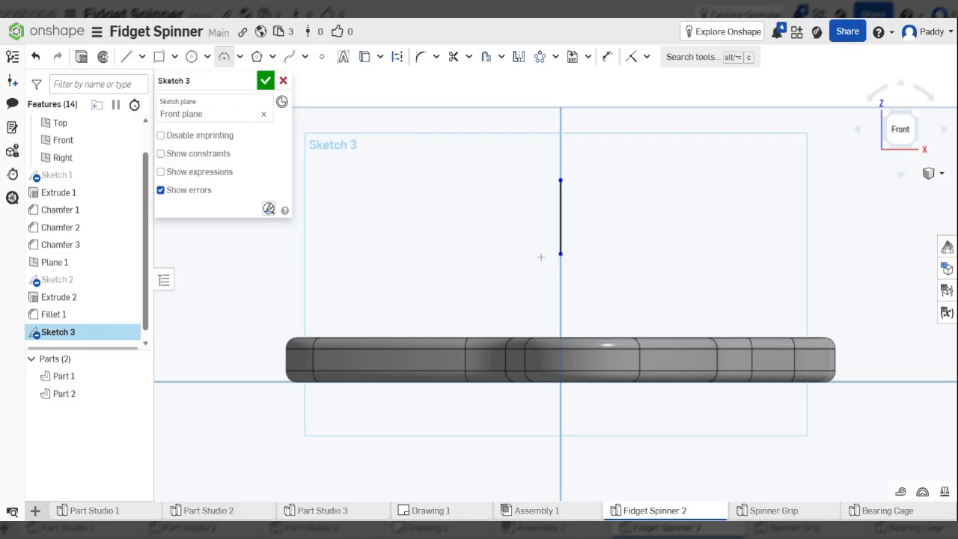
pyautogui.click(560, 253)
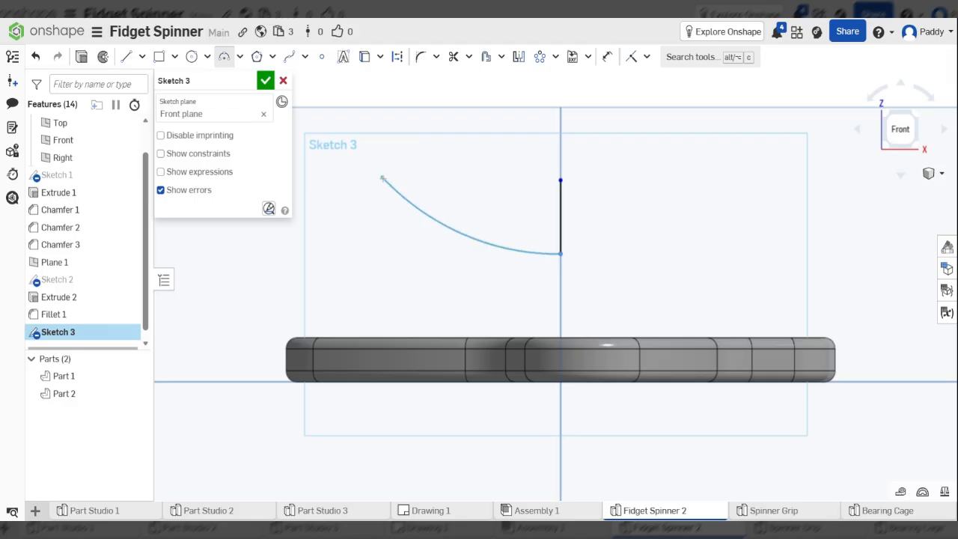
pyautogui.click(382, 178)
pyautogui.click(457, 221)
pyautogui.scroll(-2, 500, 225)
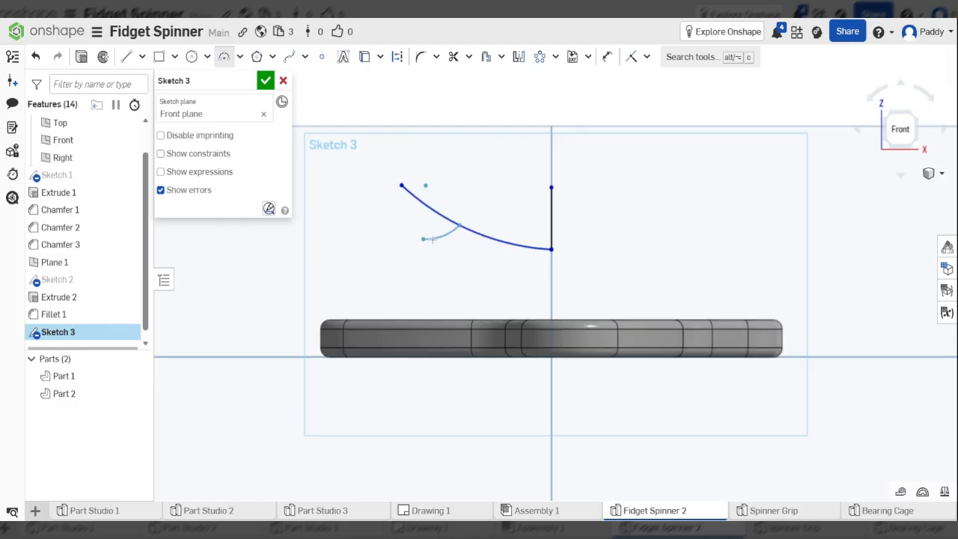
pyautogui.scroll(-2, 431, 239)
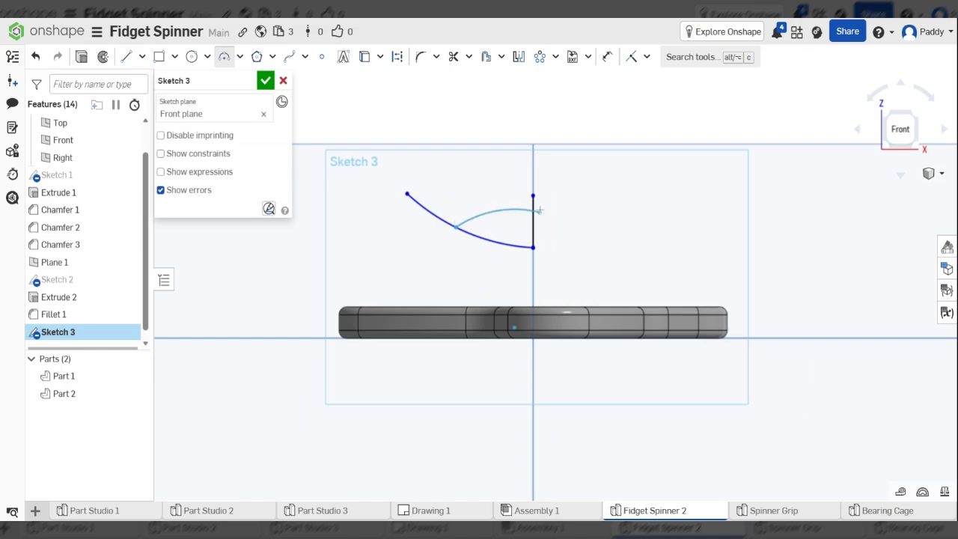
pyautogui.hotkey('ctrl', 'z')
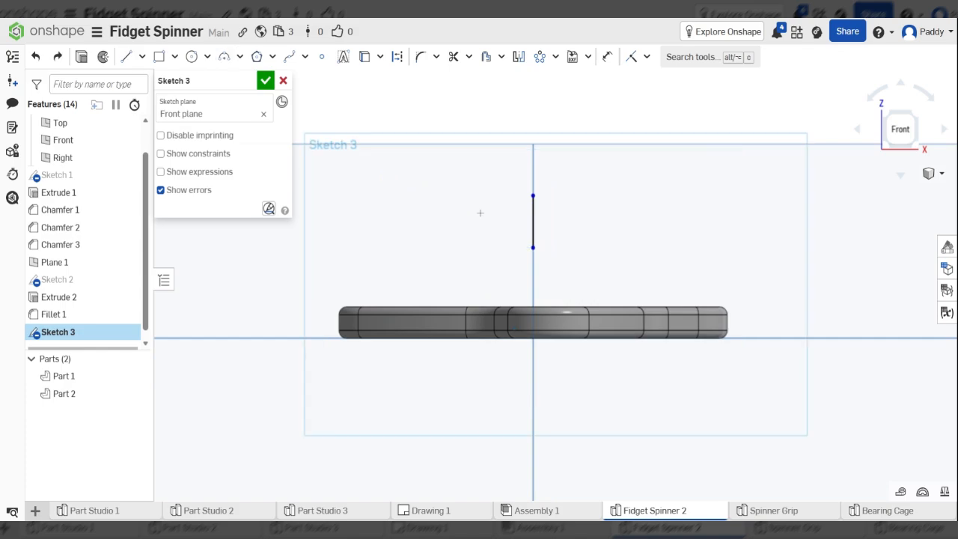
pyautogui.hotkey('ctrl', 'z')
# Step: Sketch a vertical line about 15 mm long on the central axis, from inside the lobed part's thickness to above it
pyautogui.moveTo(547, 280)
pyautogui.mouseDown(button='right')
pyautogui.moveTo(522, 323)
pyautogui.moveTo(542, 267)
pyautogui.mouseUp(button='right')
pyautogui.press('n')
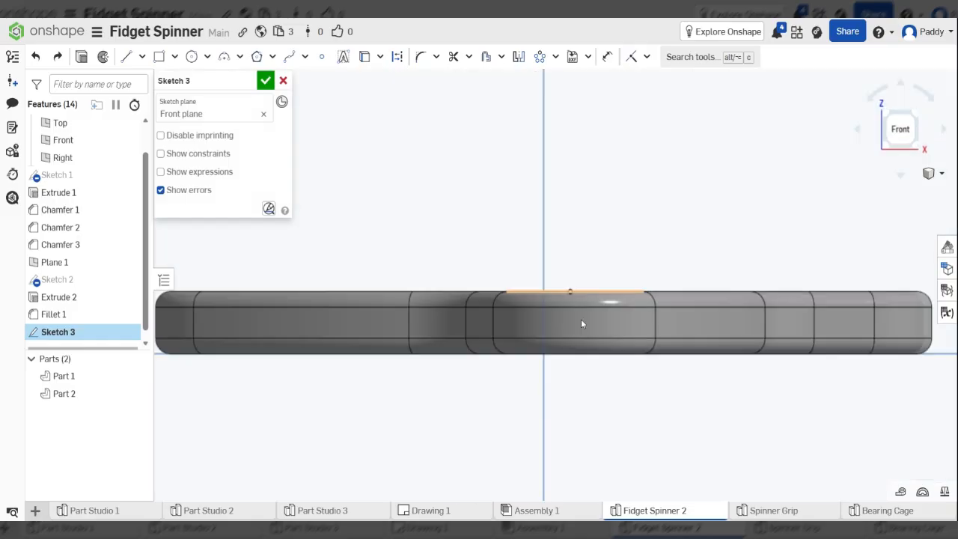
pyautogui.scroll(2, 524, 319)
pyautogui.scroll(-4, 518, 287)
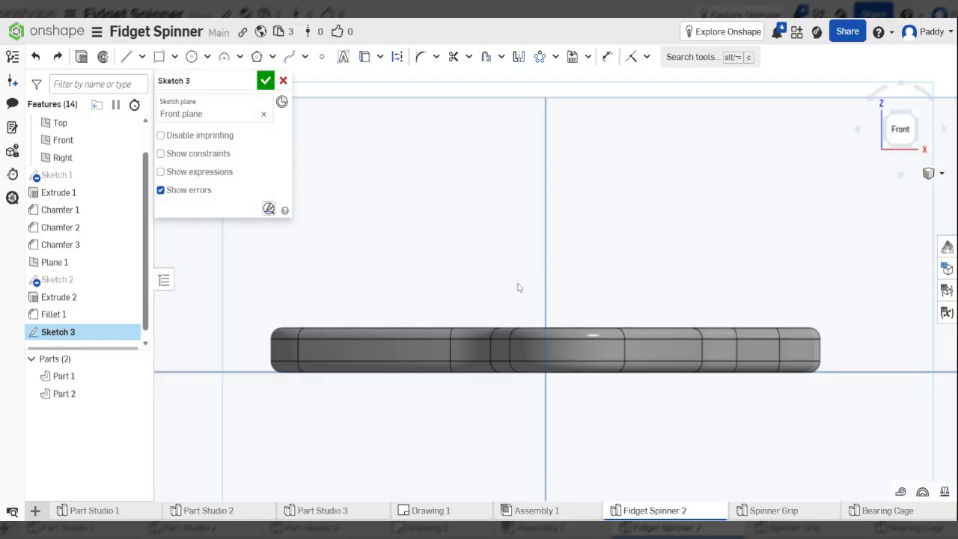
pyautogui.scroll(2, 517, 287)
pyautogui.scroll(-1, 544, 266)
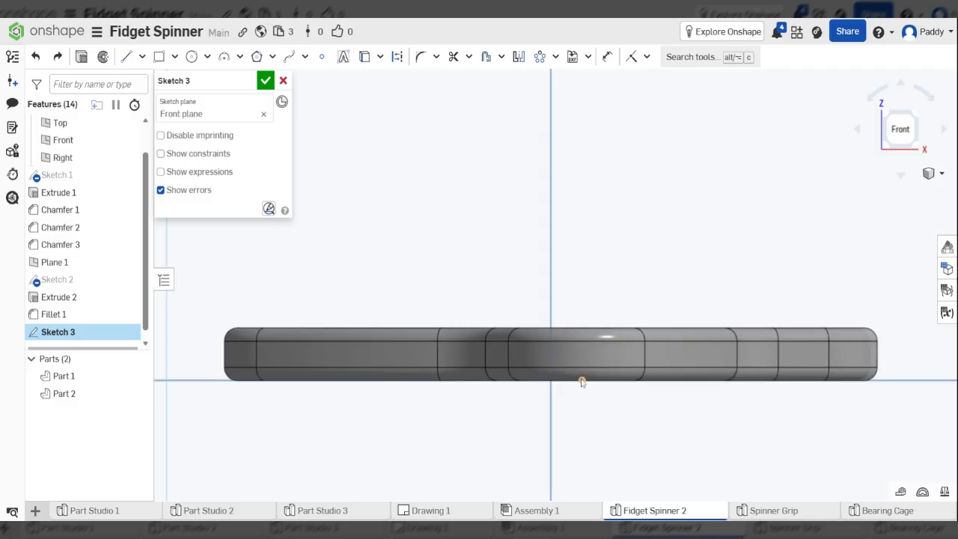
pyautogui.click(128, 57)
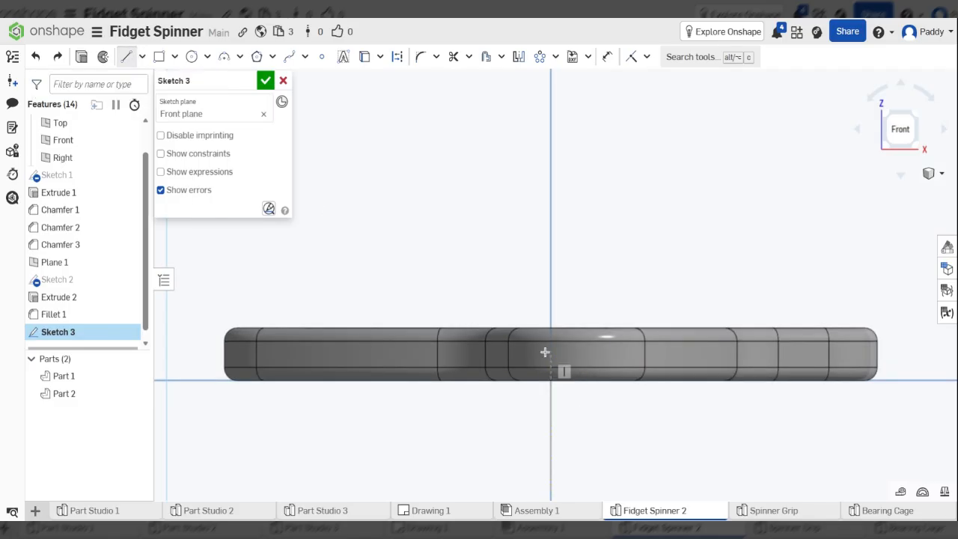
pyautogui.click(551, 353)
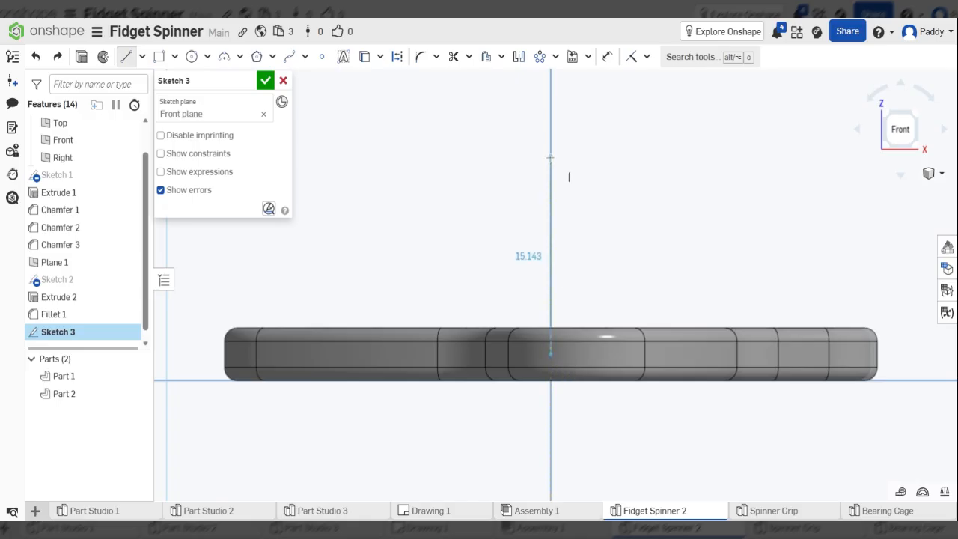
pyautogui.click(551, 157)
pyautogui.press('Escape')
# Step: Dimension the vertical line's lower endpoint 2 mm above the lobed part's bottom edge
pyautogui.scroll(5, 579, 378)
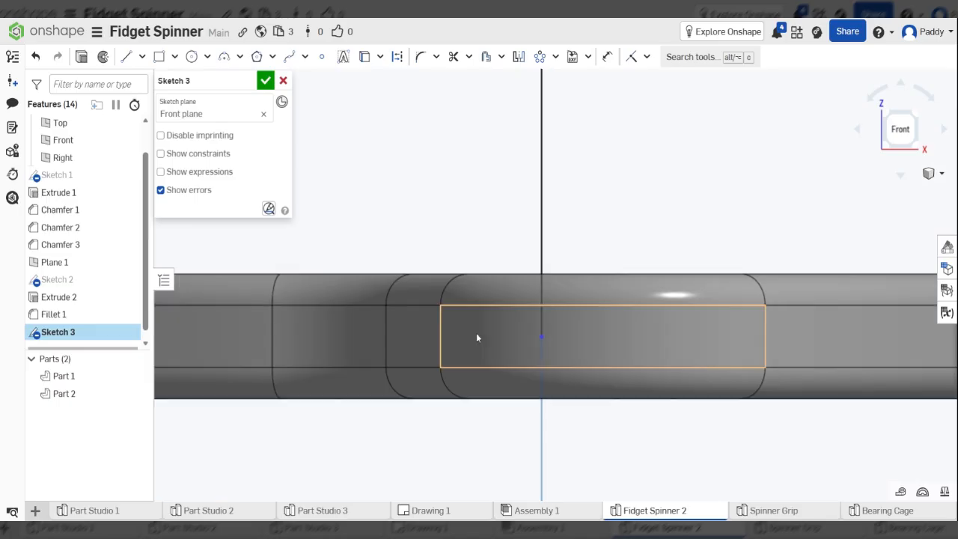
pyautogui.scroll(-3, 477, 338)
pyautogui.press('d')
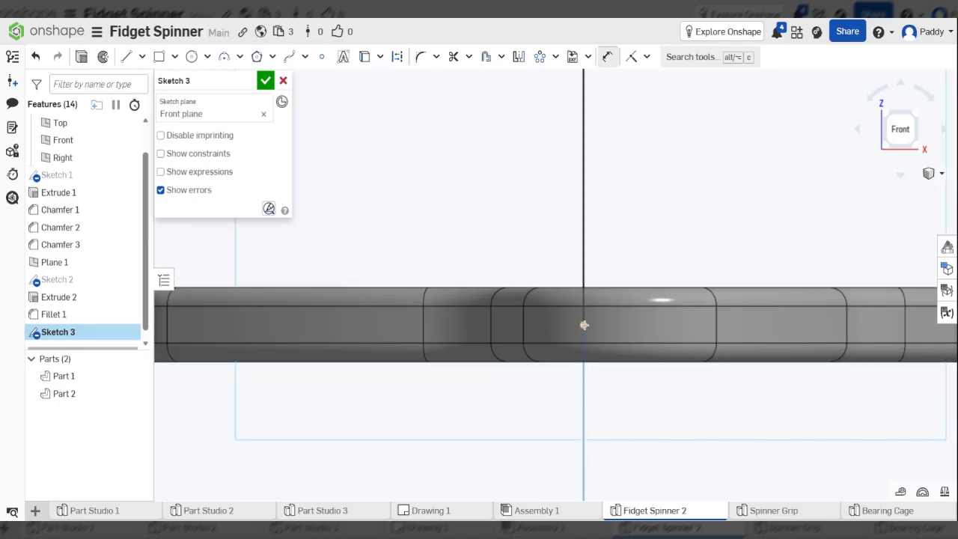
pyautogui.click(583, 325)
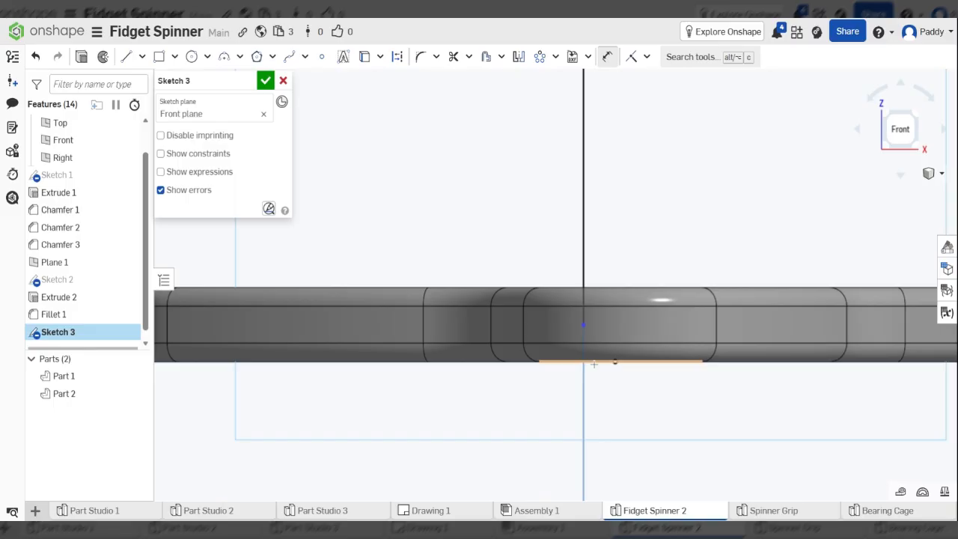
pyautogui.scroll(-3, 546, 401)
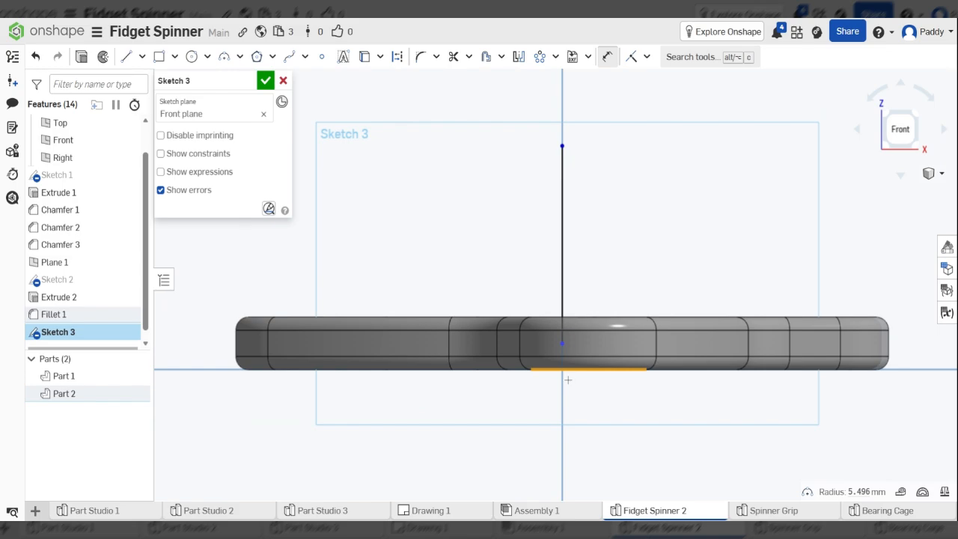
pyautogui.click(561, 345)
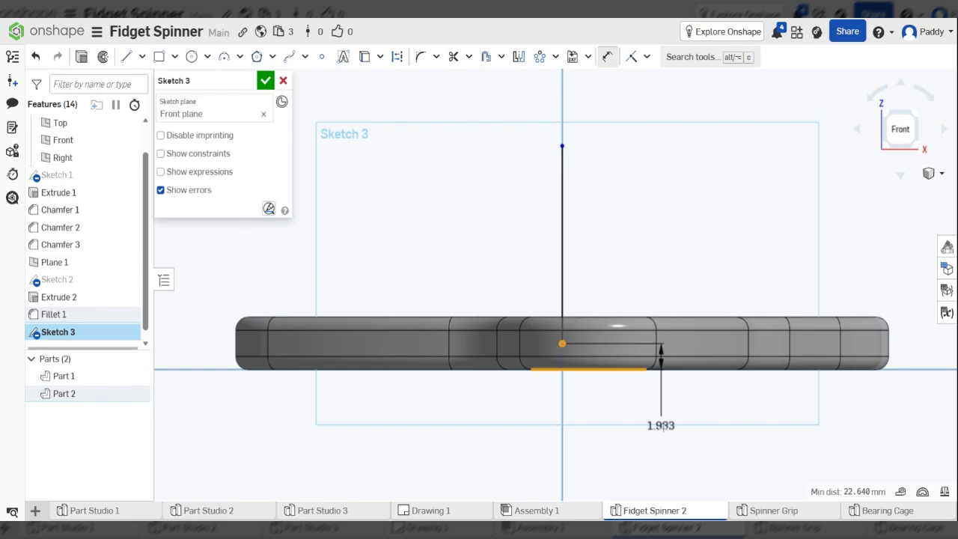
pyautogui.click(762, 427)
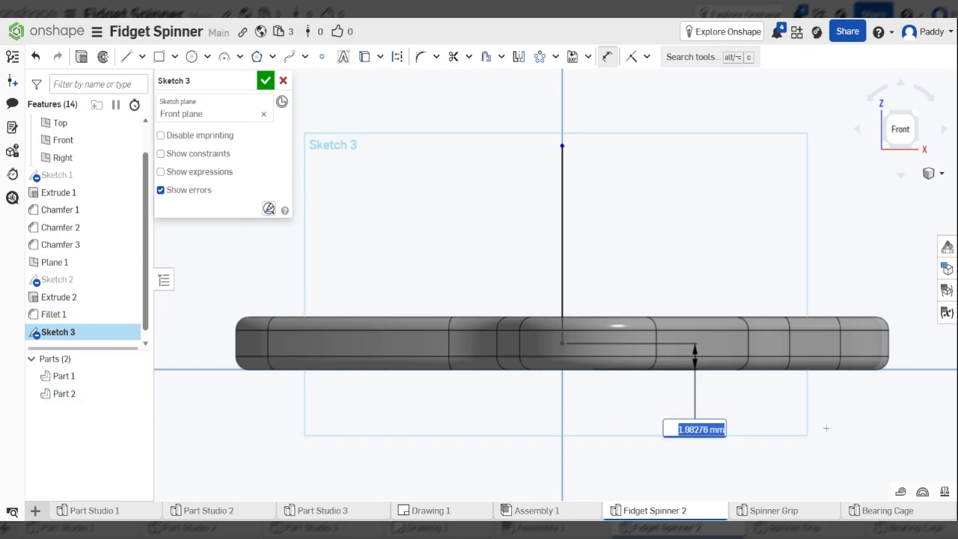
pyautogui.write('2')
pyautogui.press('Return')
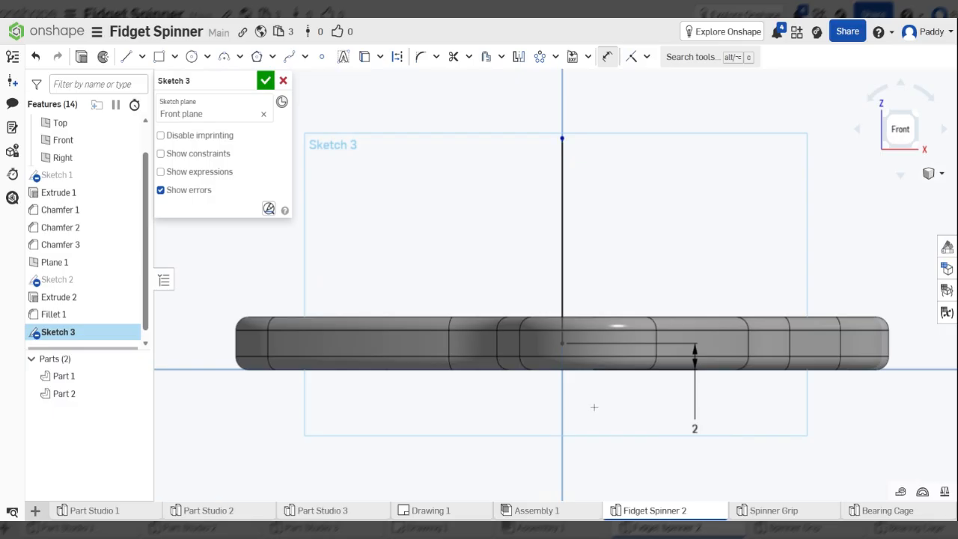
# Step: Sketch a horizontal line about 7 mm long from the vertical line's lower endpoint toward the part's +X side
pyautogui.scroll(4, 594, 407)
pyautogui.scroll(-3, 594, 380)
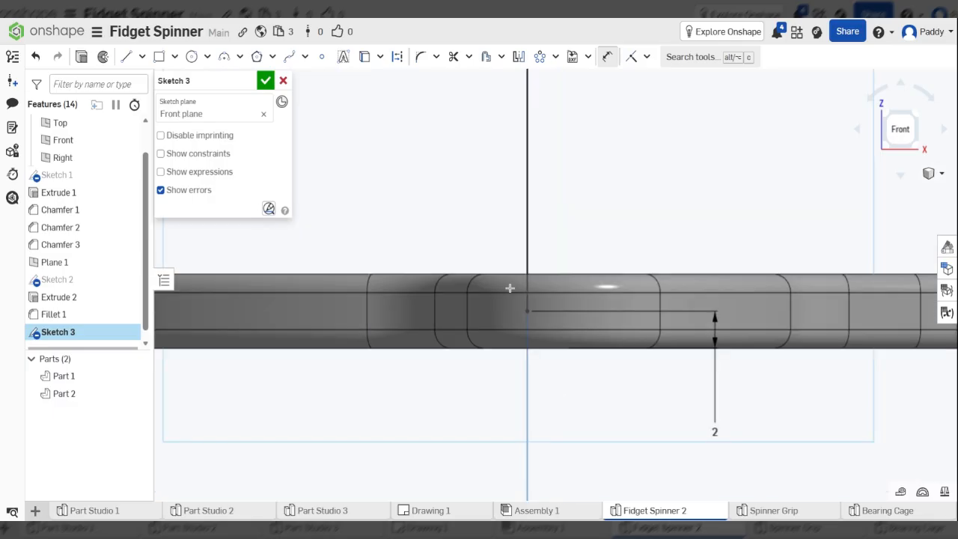
pyautogui.scroll(2, 510, 288)
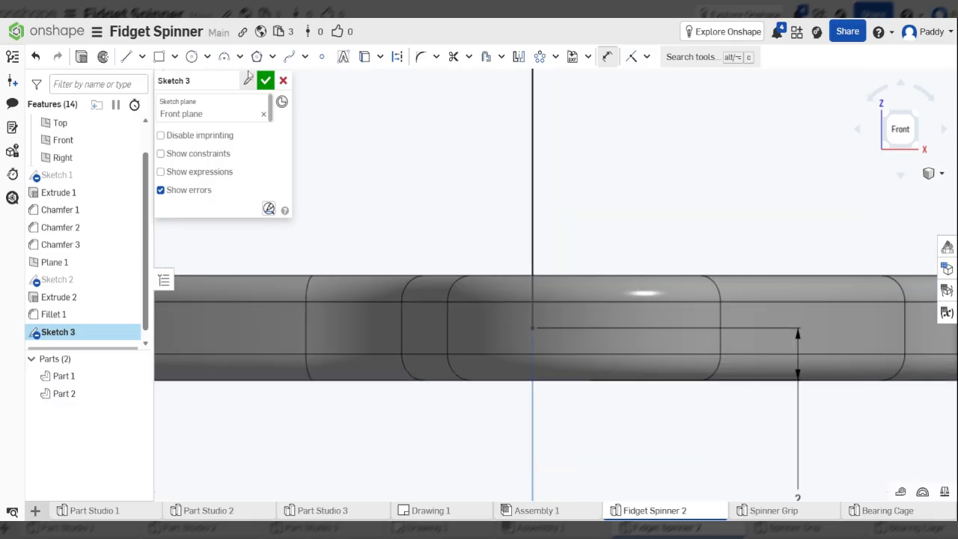
pyautogui.click(127, 57)
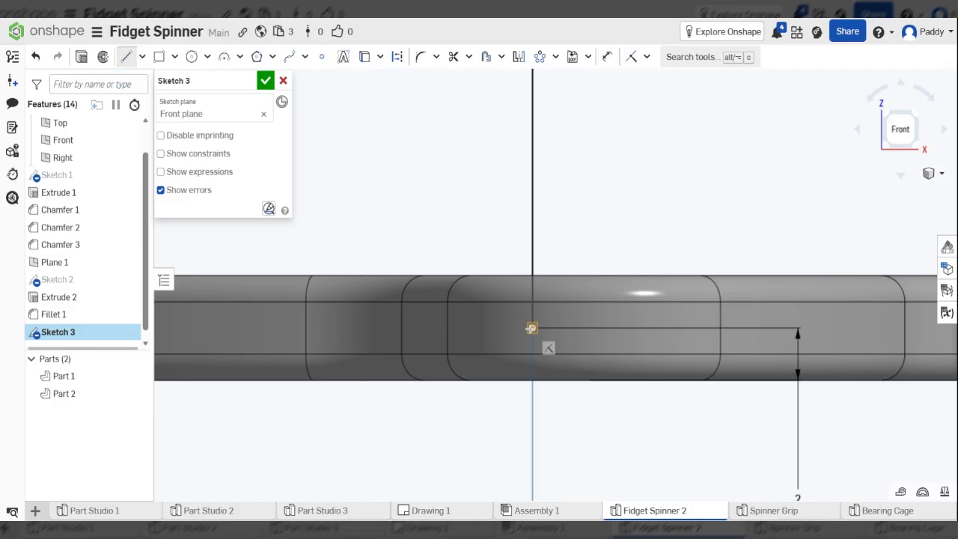
pyautogui.click(530, 328)
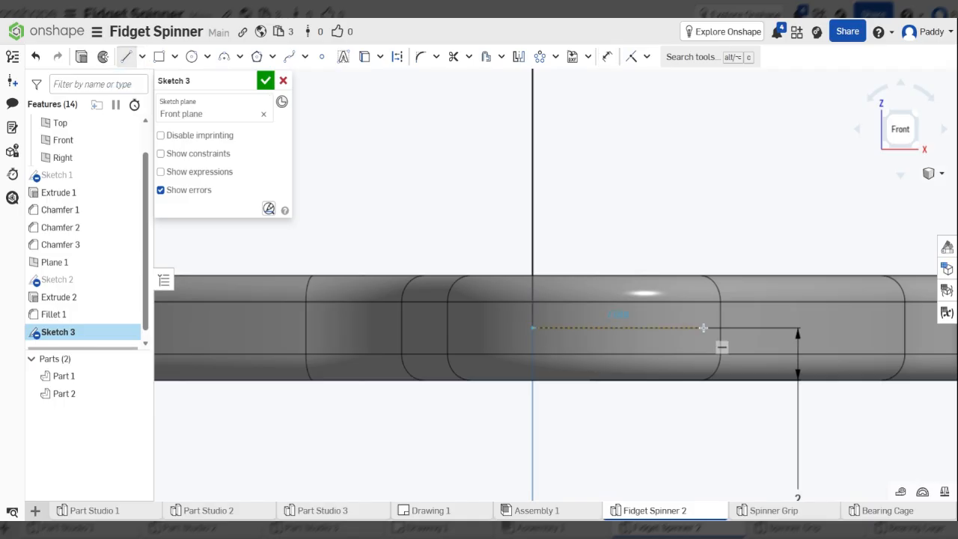
pyautogui.click(703, 327)
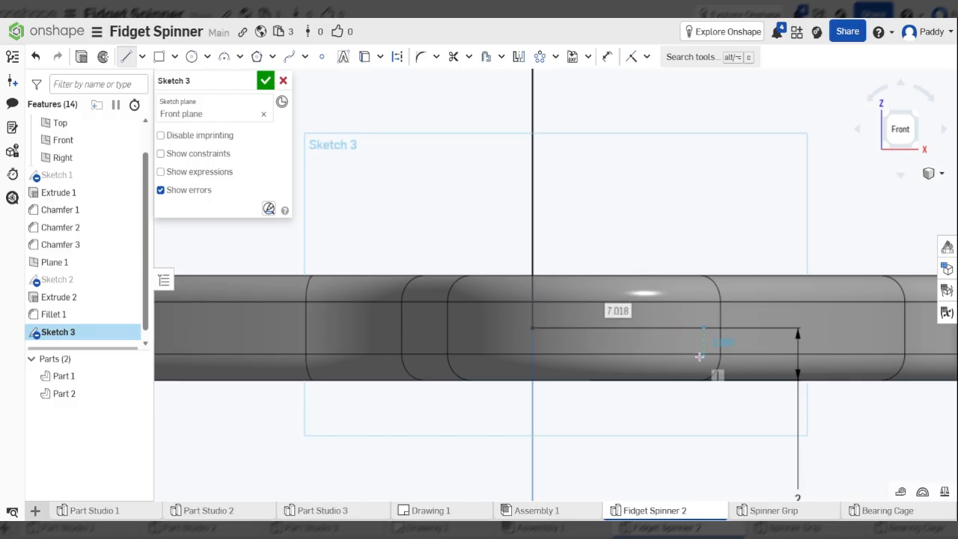
pyautogui.scroll(2, 615, 315)
pyautogui.scroll(-2, 616, 341)
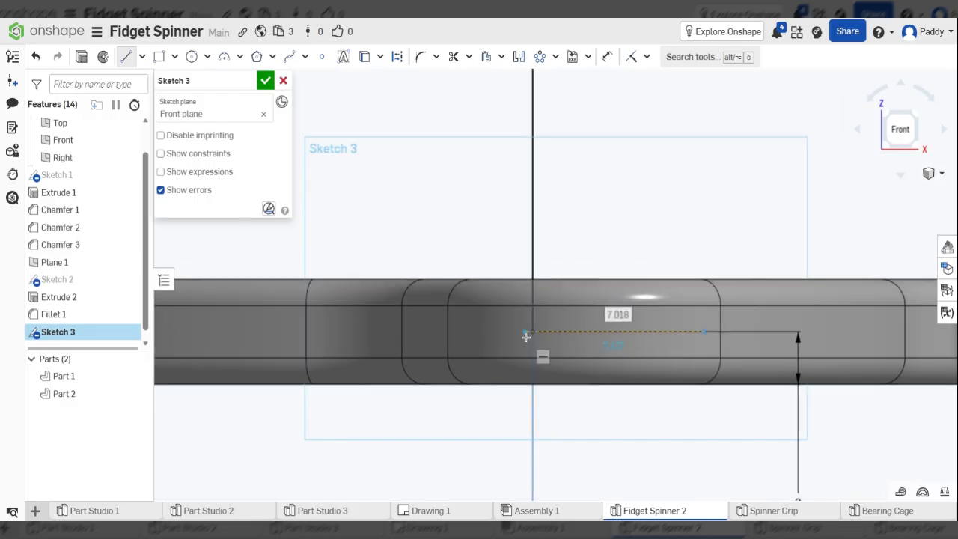
pyautogui.scroll(3, 525, 337)
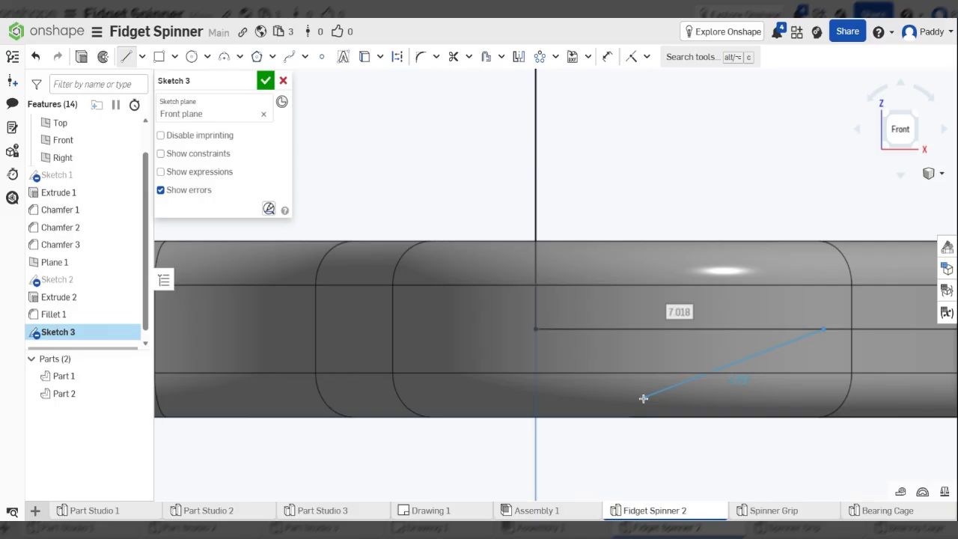
pyautogui.click(502, 97)
# Step: Trim away the vertical line, keeping the horizontal line at the lobed part's mid-height
pyautogui.click(454, 57)
pyautogui.moveTo(494, 171)
pyautogui.mouseDown()
pyautogui.moveTo(587, 186)
pyautogui.moveTo(564, 193)
pyautogui.mouseUp()
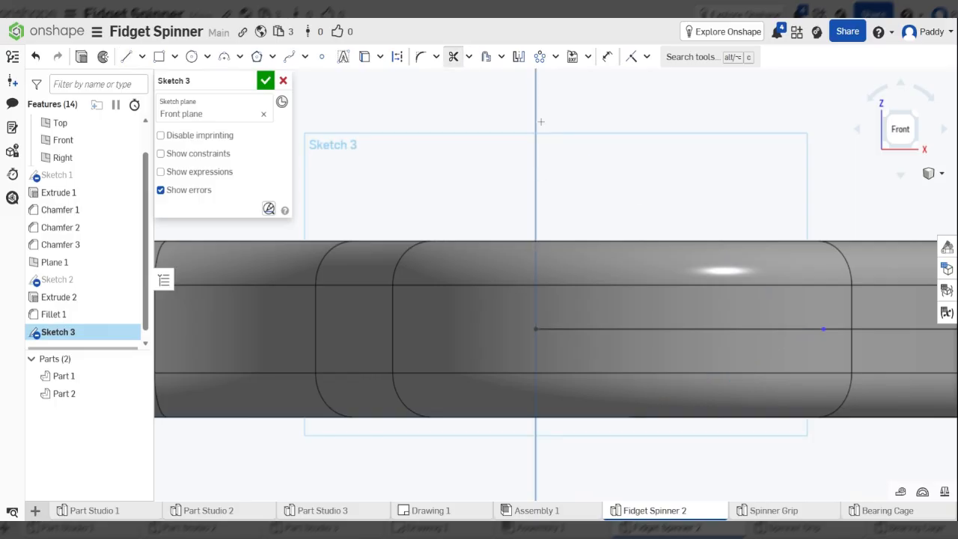
pyautogui.scroll(-3, 707, 318)
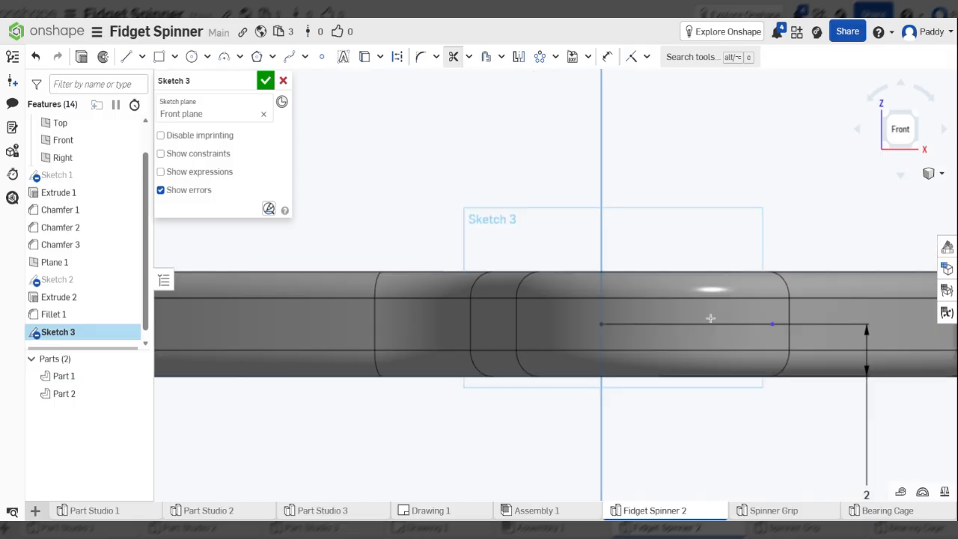
# Step: Sketch a tangent arc of about 32.5 mm radius from the horizontal line's axis endpoint, curving up past the lobed part's top on the -X side
pyautogui.click(256, 60)
pyautogui.click(239, 58)
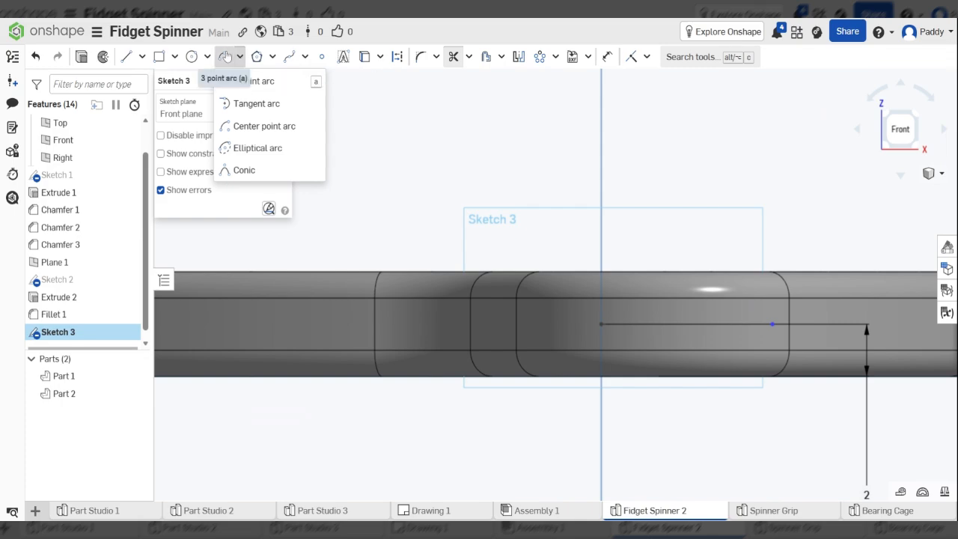
pyautogui.click(252, 111)
pyautogui.scroll(-3, 679, 232)
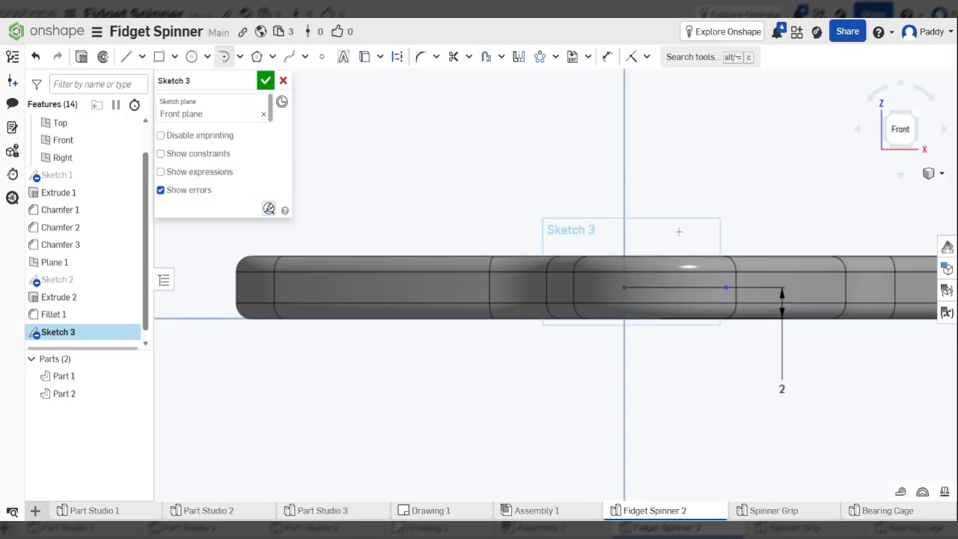
pyautogui.scroll(2, 679, 232)
pyautogui.scroll(1, 681, 267)
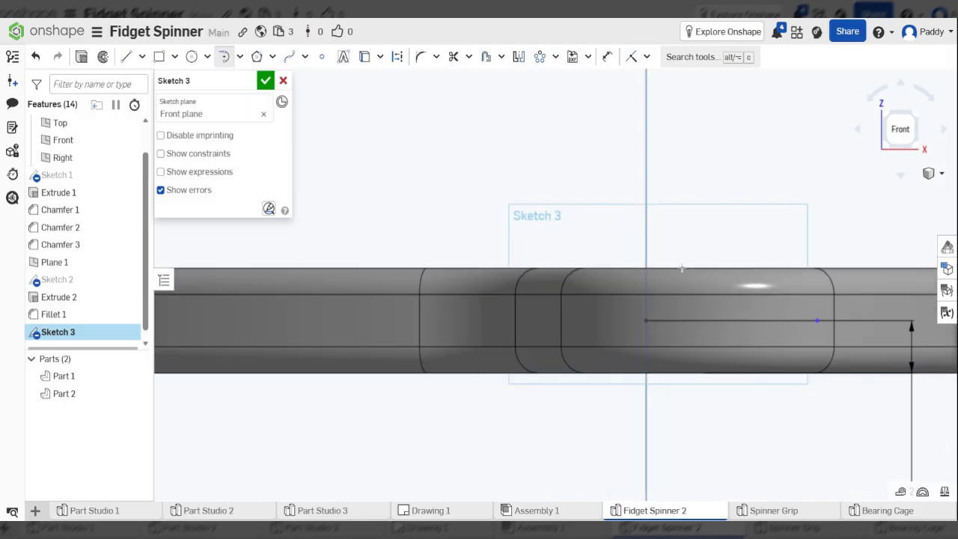
pyautogui.click(647, 320)
pyautogui.scroll(-5, 647, 320)
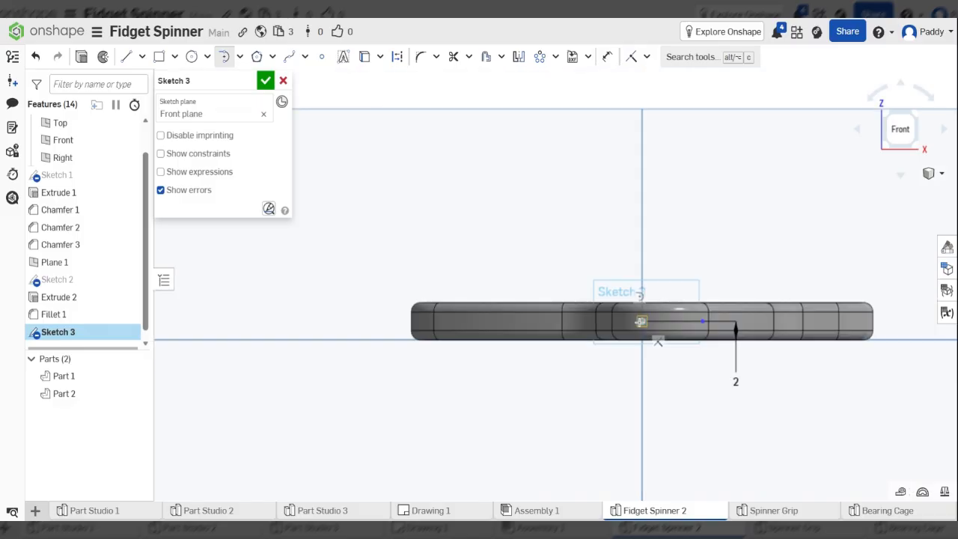
pyautogui.click(641, 321)
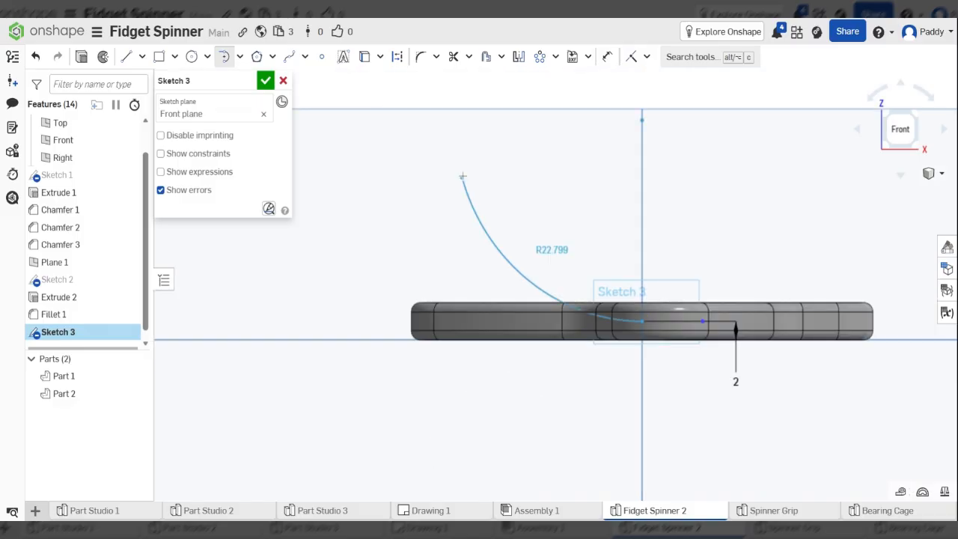
pyautogui.scroll(4, 664, 306)
pyautogui.scroll(5, 600, 347)
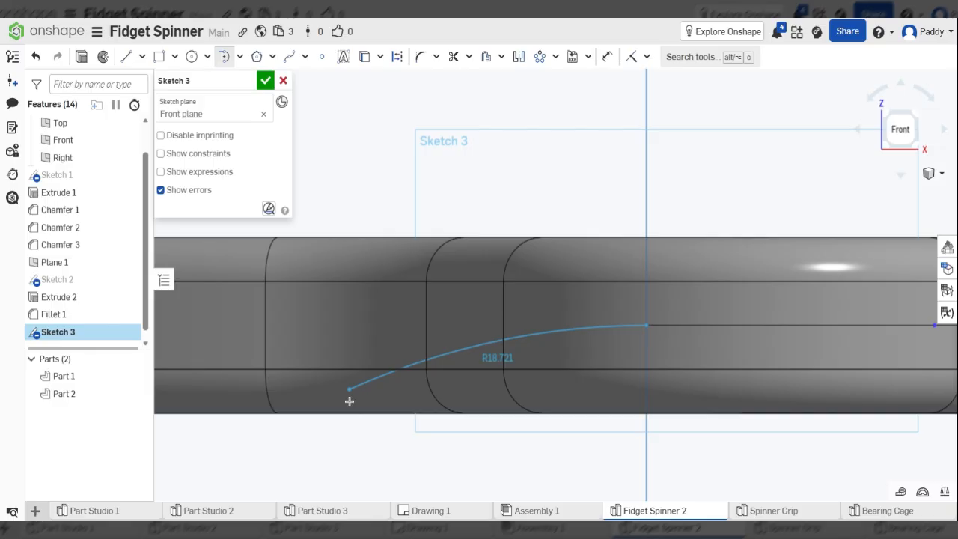
pyautogui.click(452, 391)
pyautogui.scroll(-3, 510, 365)
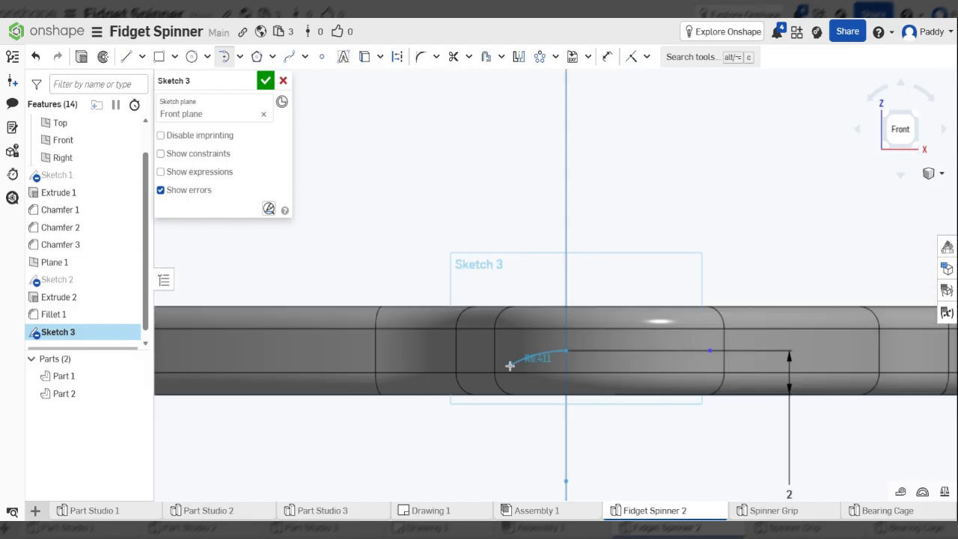
pyautogui.scroll(-2, 509, 366)
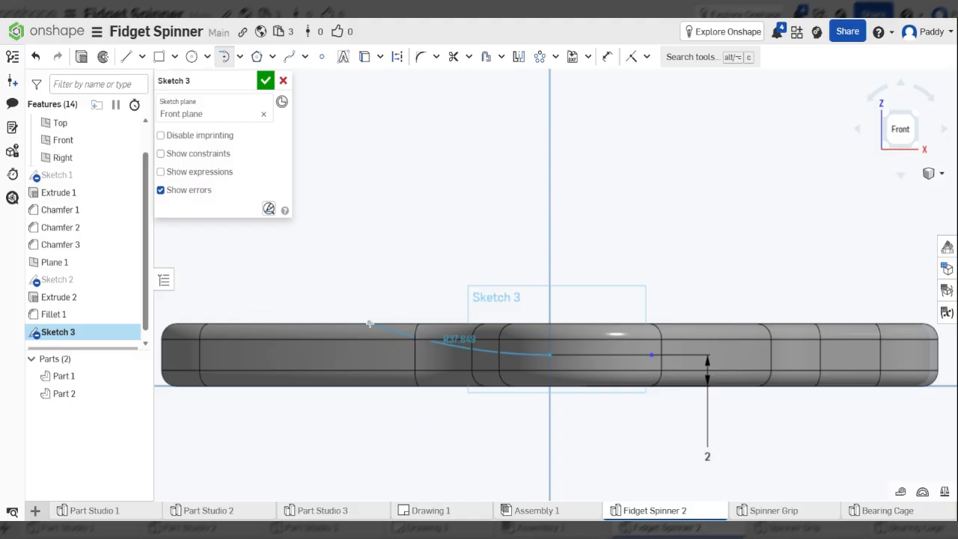
pyautogui.scroll(5, 348, 307)
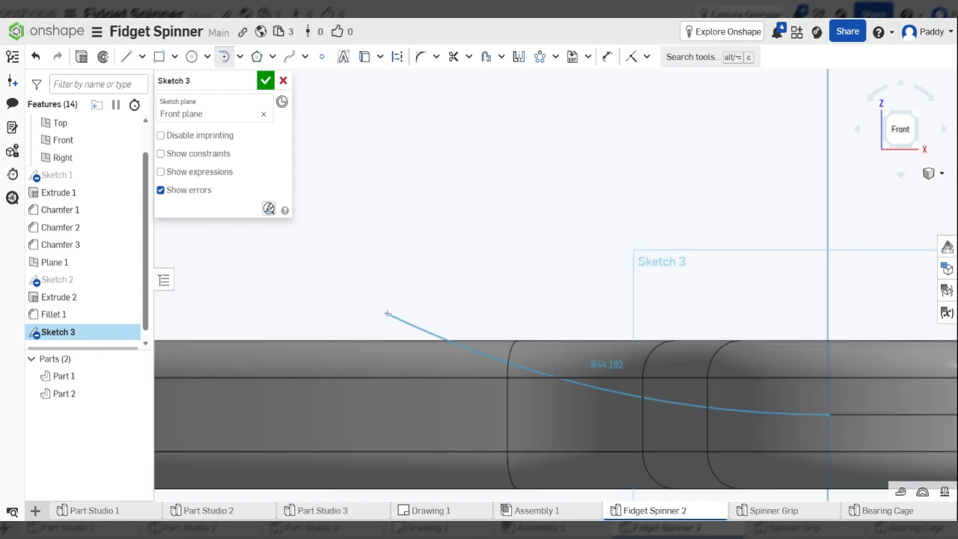
pyautogui.scroll(-5, 350, 300)
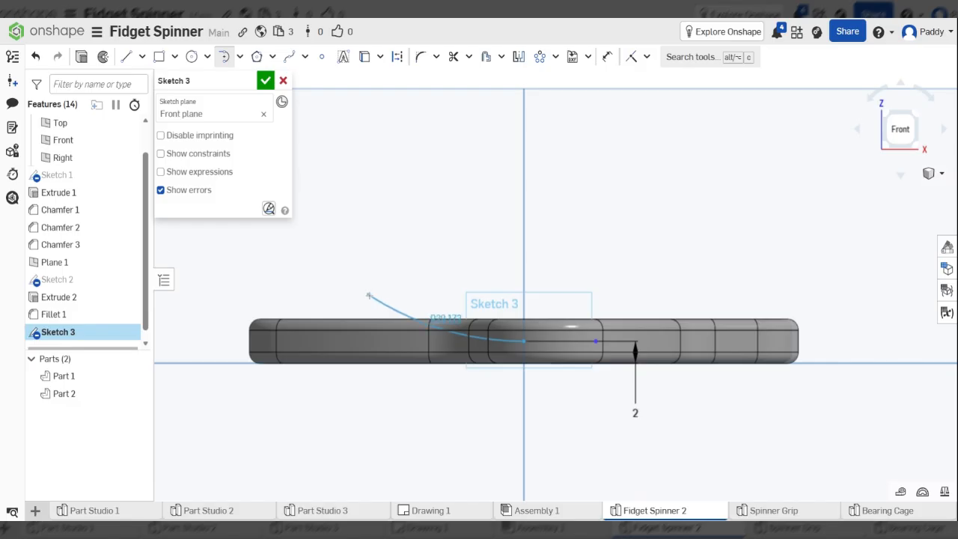
pyautogui.click(368, 296)
pyautogui.moveTo(368, 295)
pyautogui.mouseDown()
pyautogui.moveTo(346, 293)
pyautogui.moveTo(361, 297)
pyautogui.mouseUp()
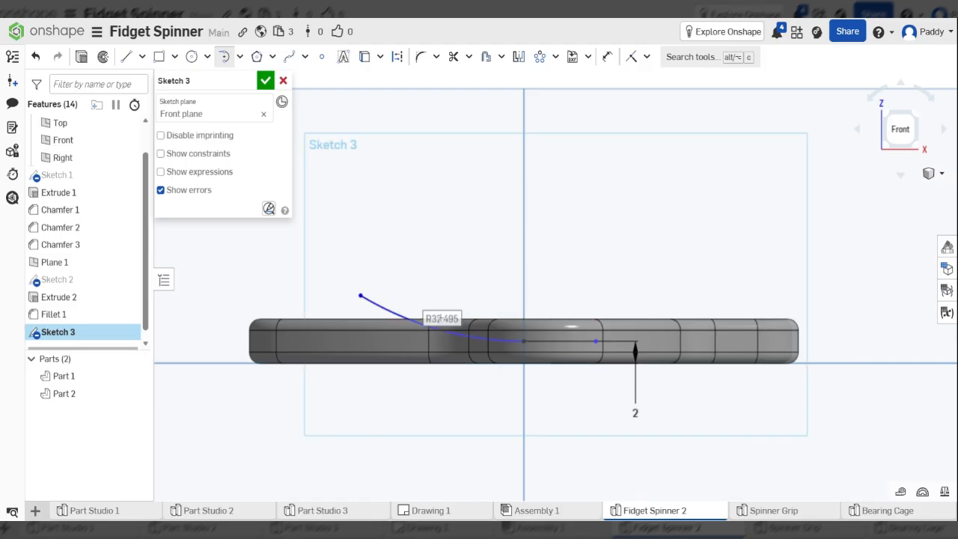
# Step: Close the profile with a vertical line about 10.8 mm up the axis and a sloped line about 17.2 mm to the arc's outer end
pyautogui.click(129, 57)
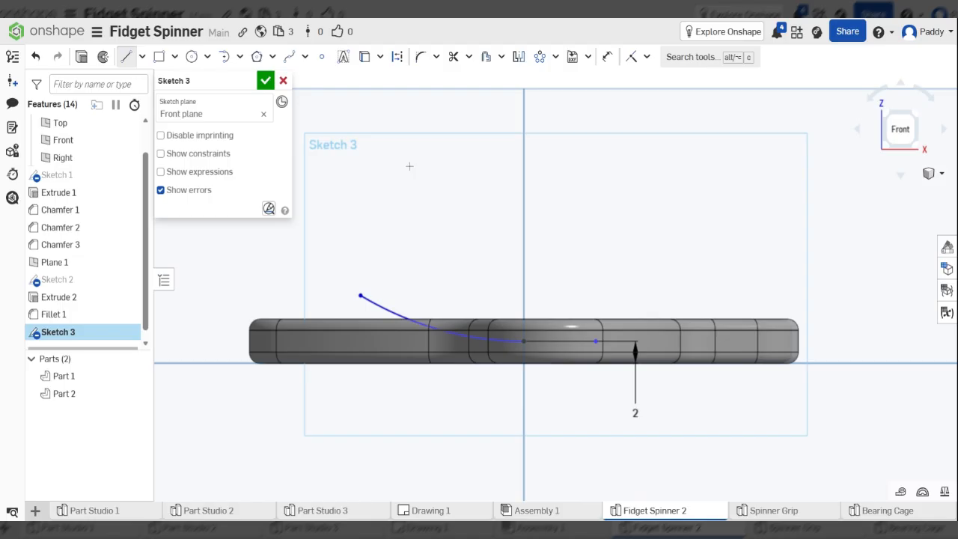
pyautogui.scroll(2, 508, 348)
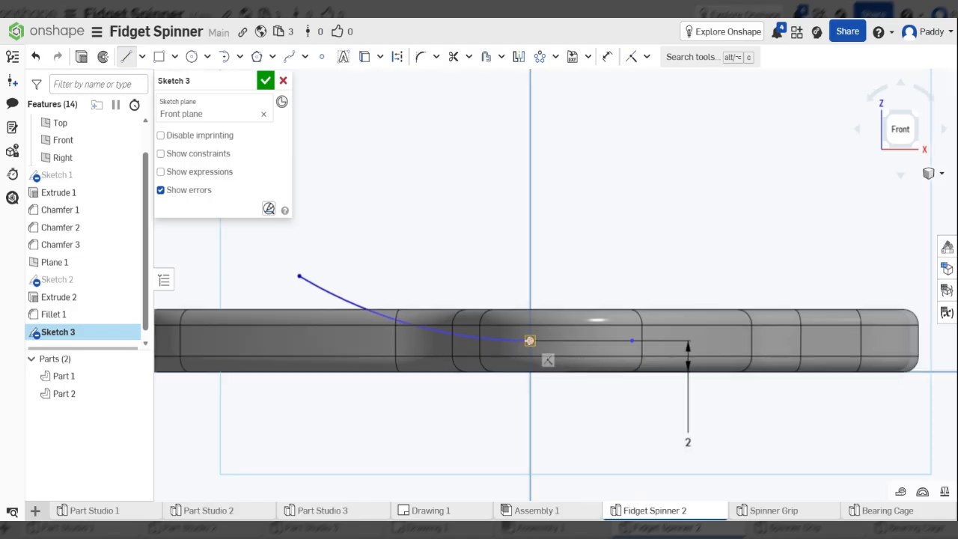
pyautogui.click(529, 340)
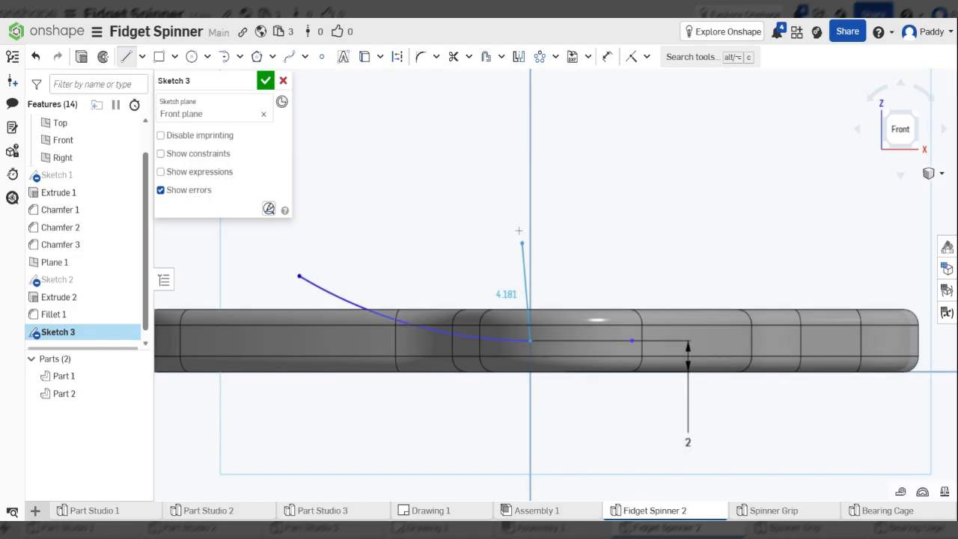
pyautogui.click(529, 174)
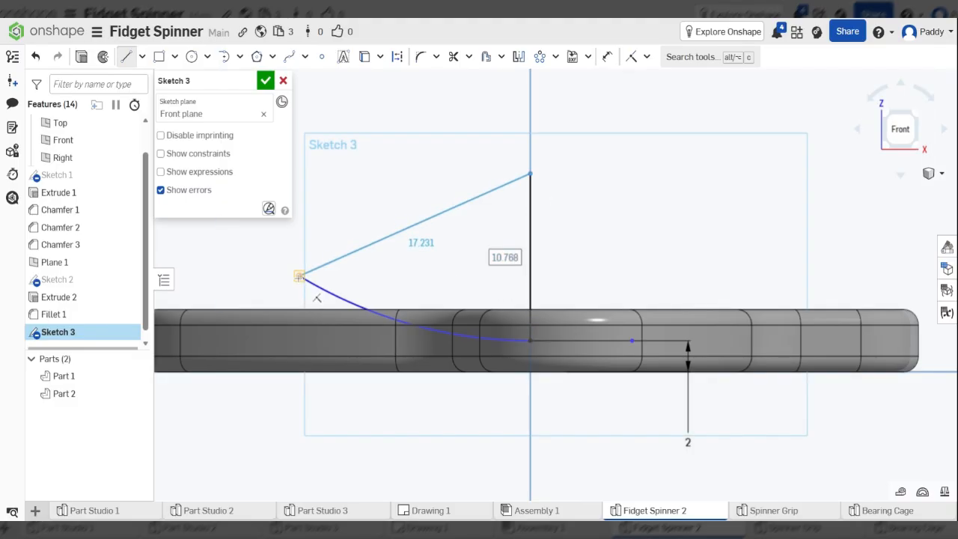
pyautogui.click(299, 276)
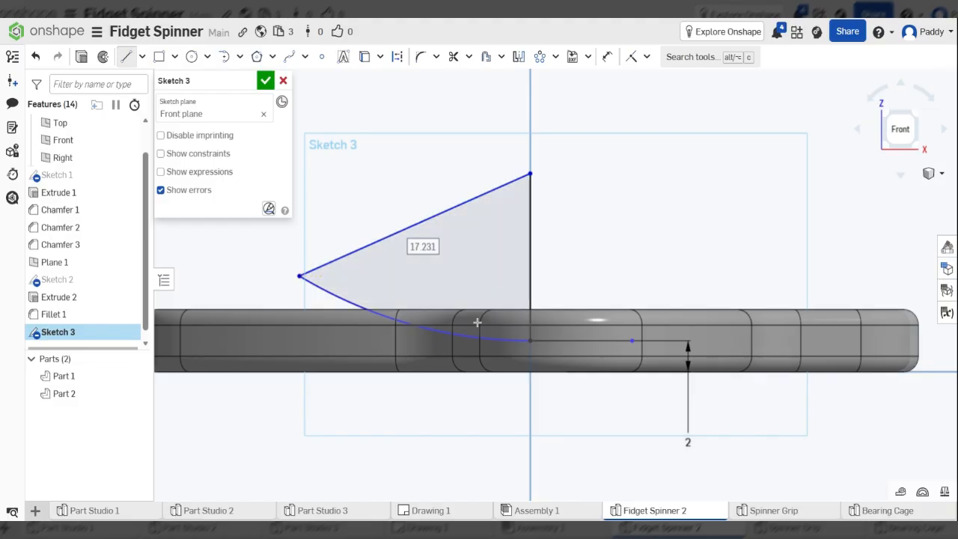
# Step: Trim away the horizontal construction leftover on the +X side of the axis, keeping only the closed profile
pyautogui.scroll(3, 516, 327)
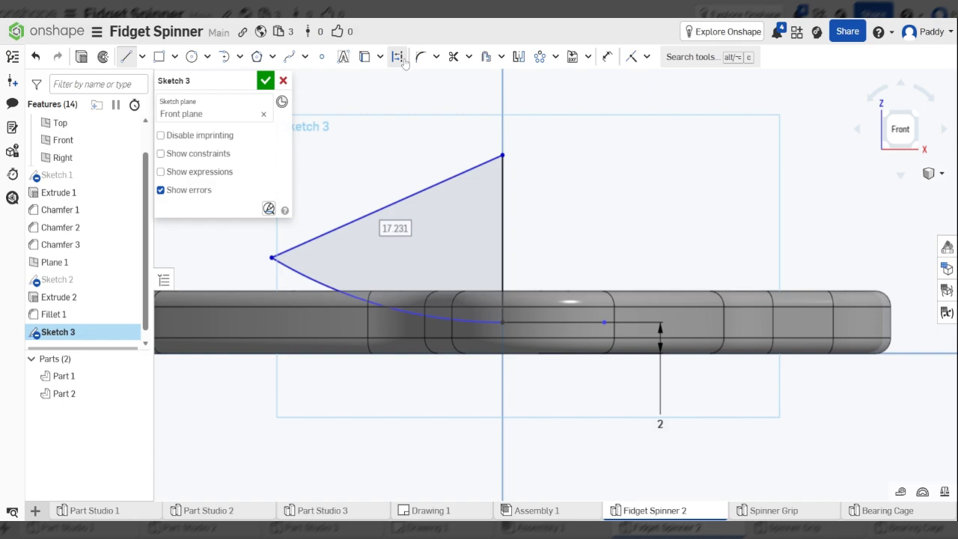
pyautogui.press('m')
pyautogui.moveTo(561, 276); pyautogui.dragTo(562, 282)
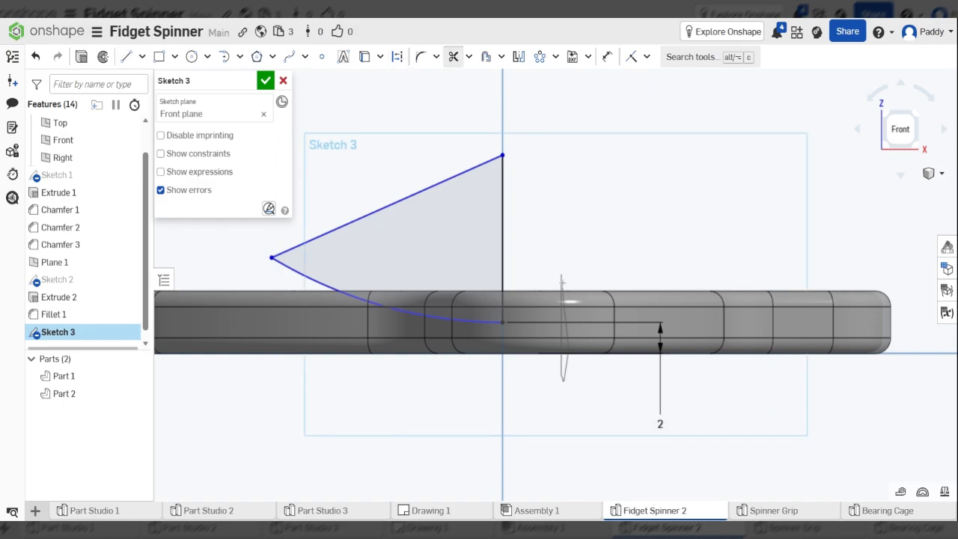
pyautogui.scroll(-3, 548, 342)
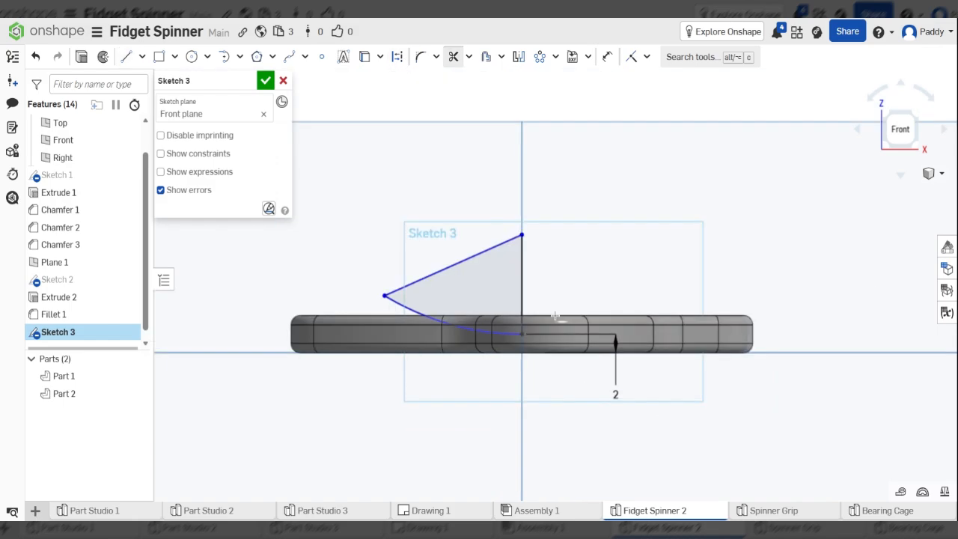
# Step: Revolve the closed Sketch 3 profile fully about its vertical line on the central axis
pyautogui.moveTo(477, 264); pyautogui.dragTo(576, 341, button='right')
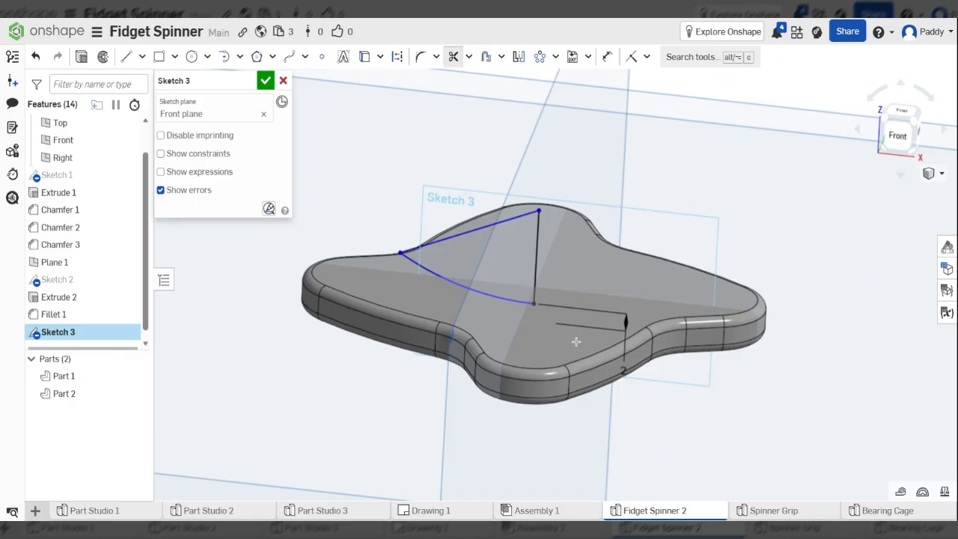
pyautogui.scroll(3, 522, 292)
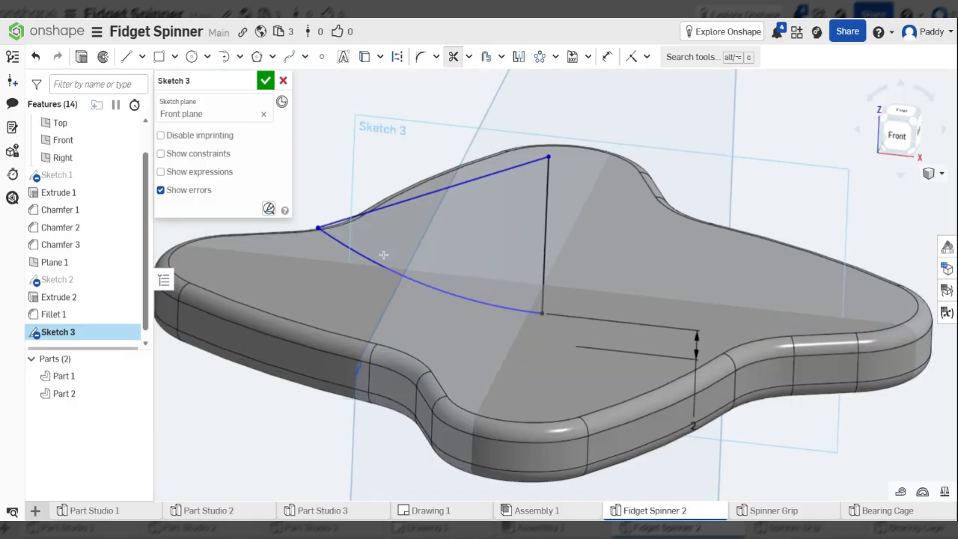
pyautogui.click(103, 58)
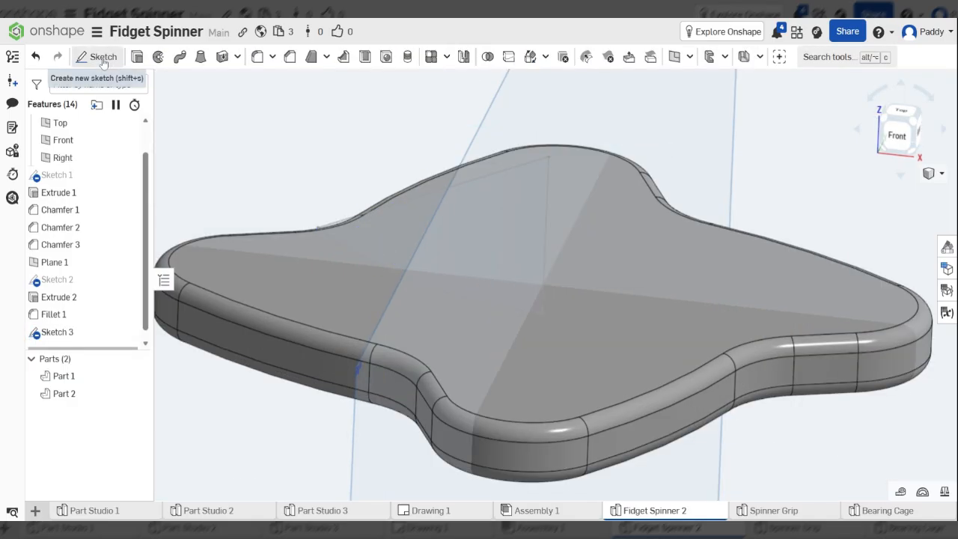
pyautogui.hotkey('shift', 'w')
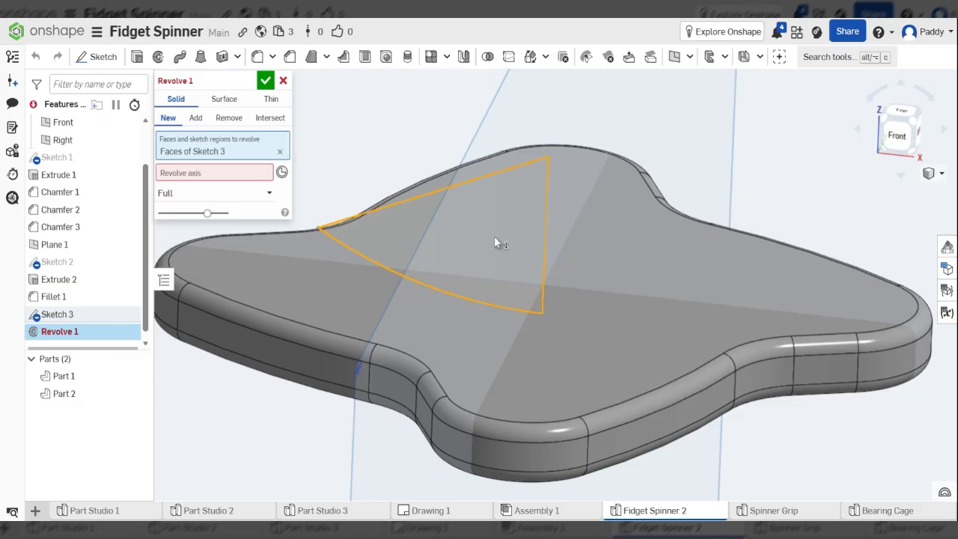
pyautogui.click(199, 174)
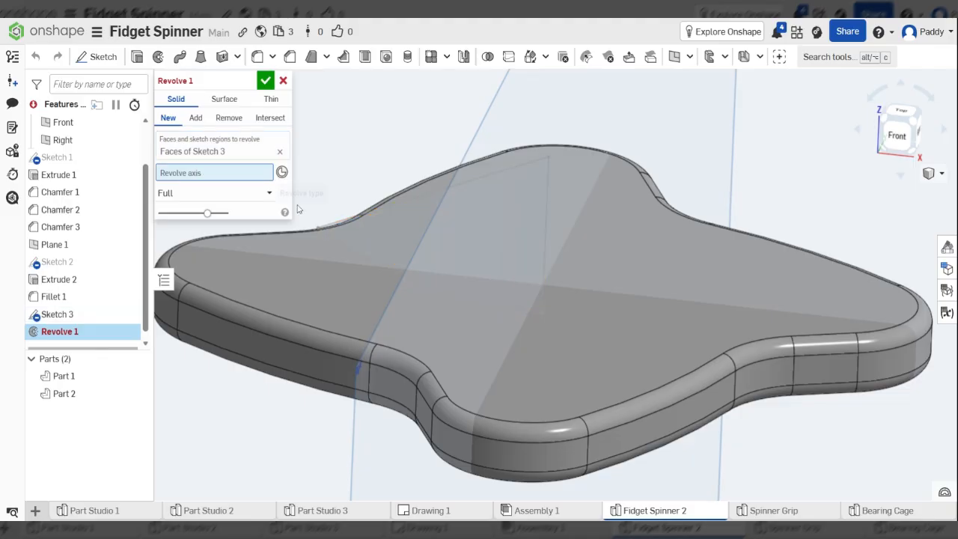
pyautogui.moveTo(544, 235); pyautogui.dragTo(549, 213, button='right')
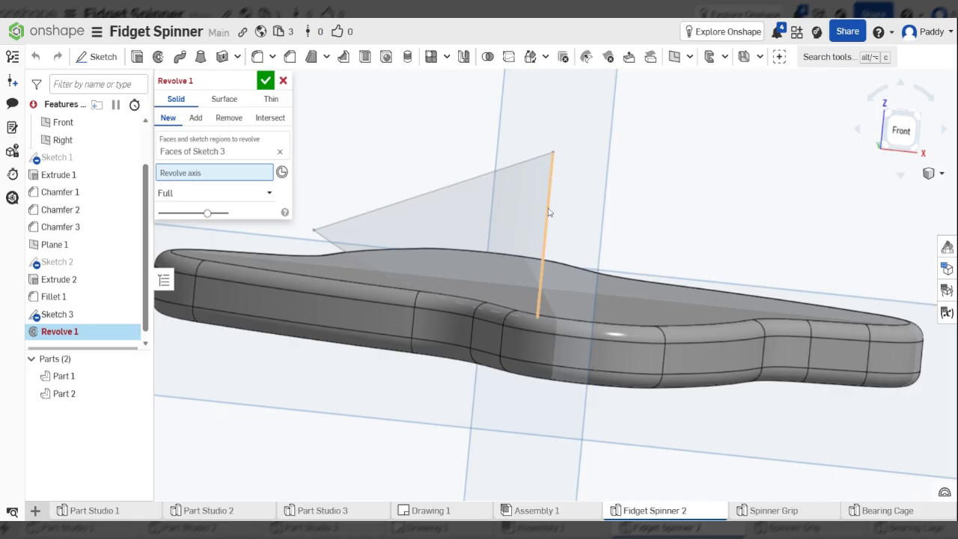
pyautogui.click(548, 213)
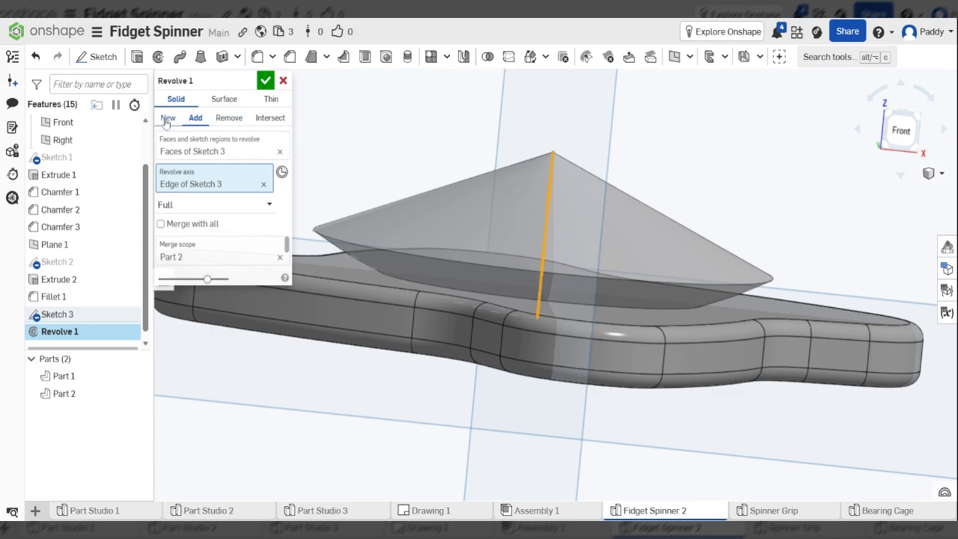
# Step: Set the revolve to remove material from Part 2 and accept it, cutting a shallow dish into the lobed part's top
pyautogui.click(229, 118)
pyautogui.moveTo(553, 265); pyautogui.dragTo(574, 321, button='right')
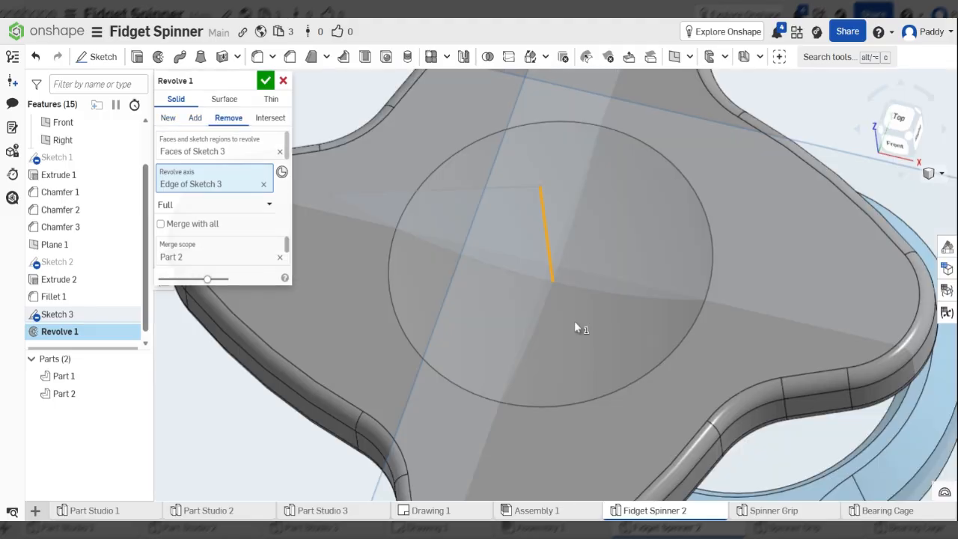
pyautogui.scroll(-3, 575, 323)
pyautogui.click(265, 80)
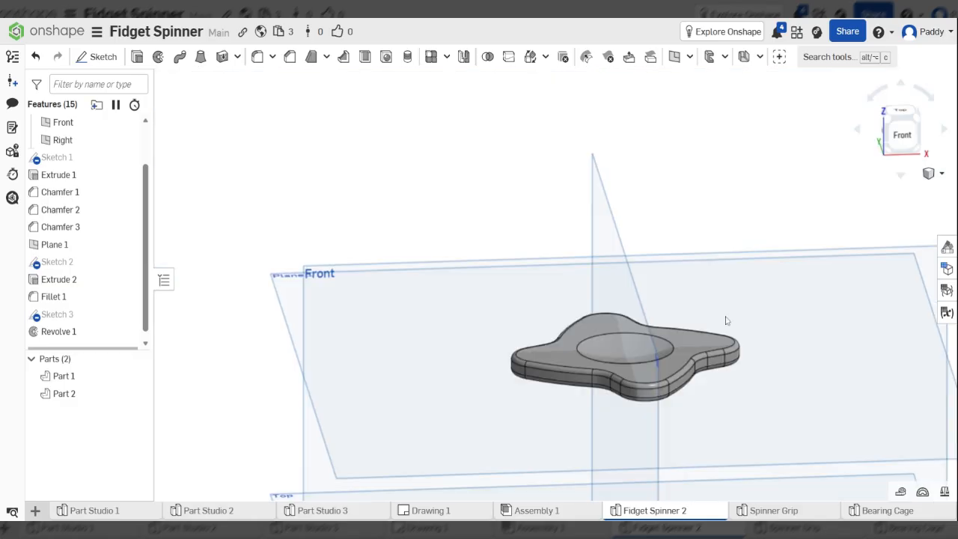
# Step: Start a new sketch on the flat underside face of the lobed part, viewed straight on from below
pyautogui.moveTo(726, 317); pyautogui.dragTo(747, 337, button='right')
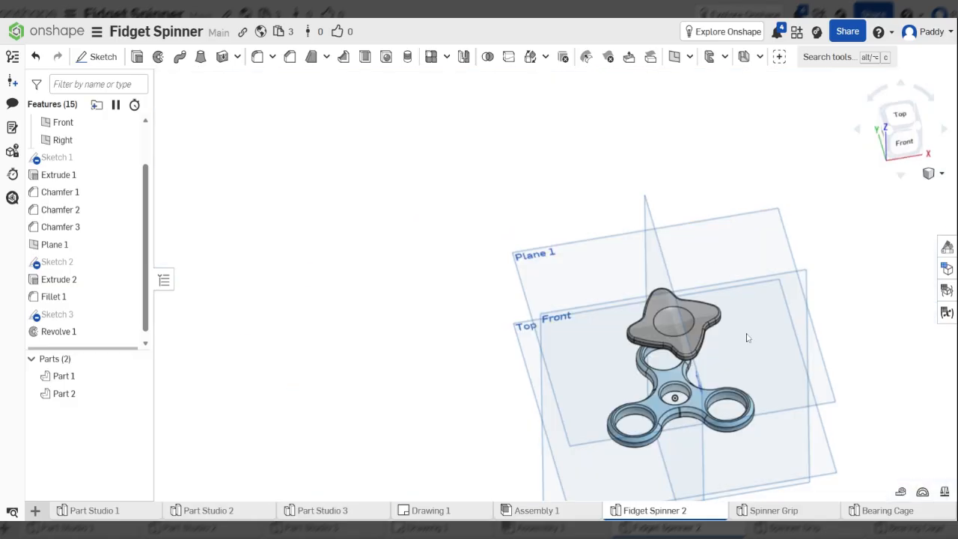
pyautogui.moveTo(740, 345); pyautogui.dragTo(699, 336, button='middle')
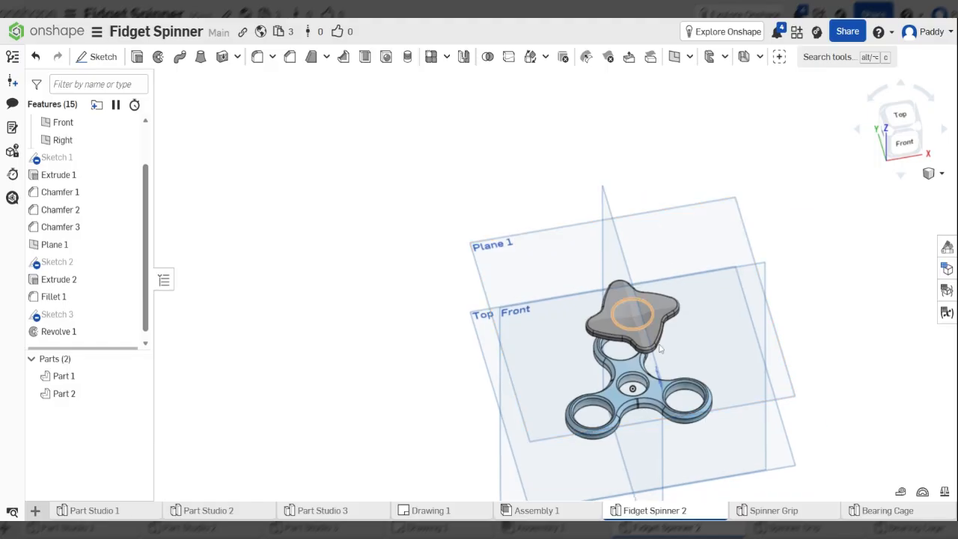
pyautogui.scroll(3, 661, 352)
pyautogui.moveTo(664, 380); pyautogui.dragTo(579, 190, button='right')
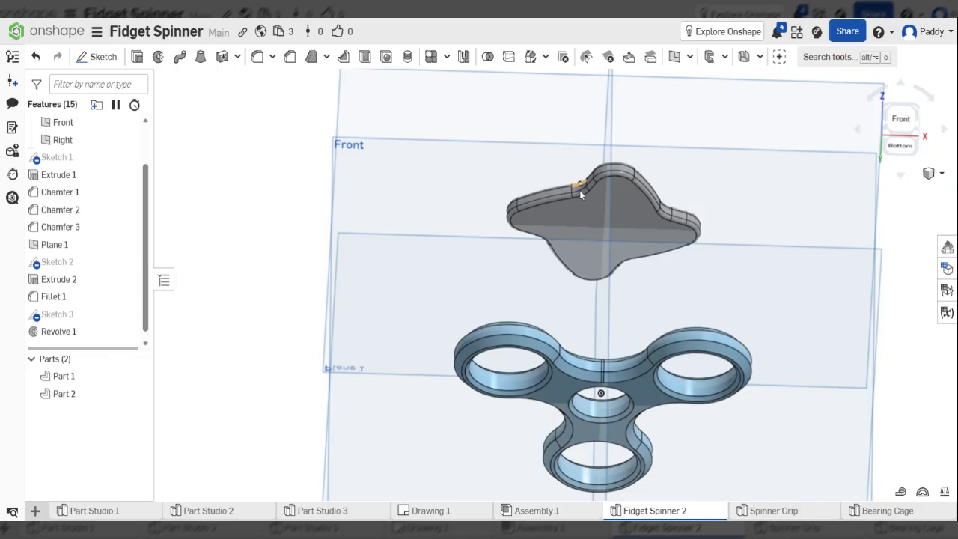
pyautogui.click(587, 225)
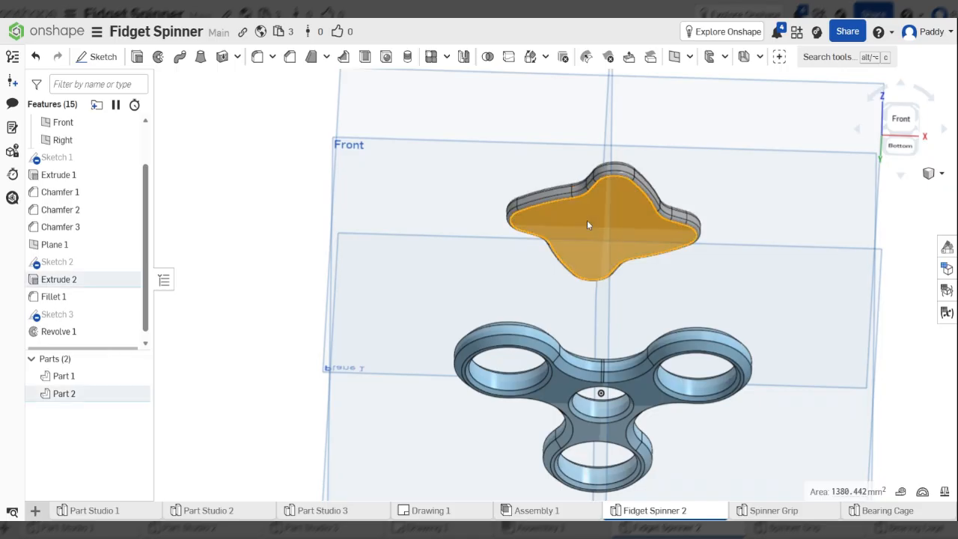
pyautogui.press('n')
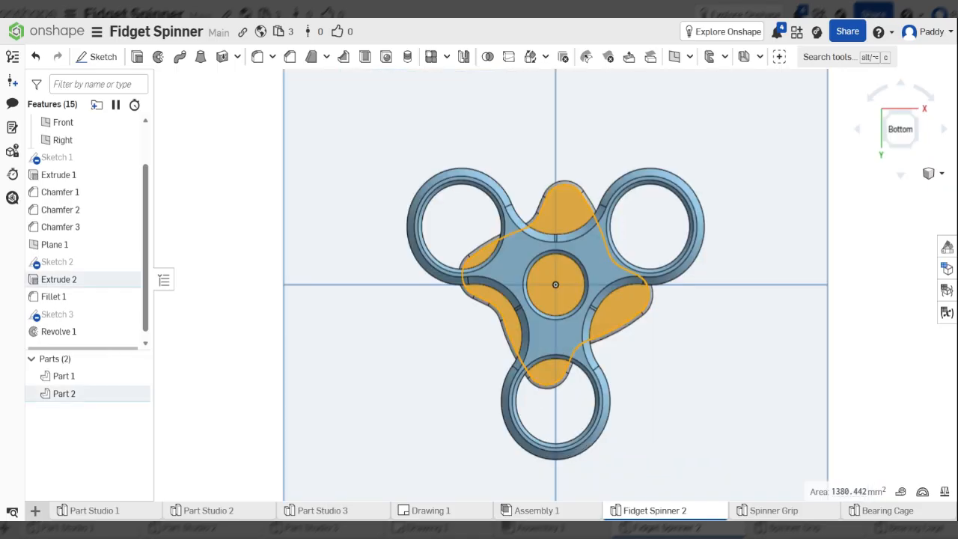
pyautogui.scroll(5, 561, 264)
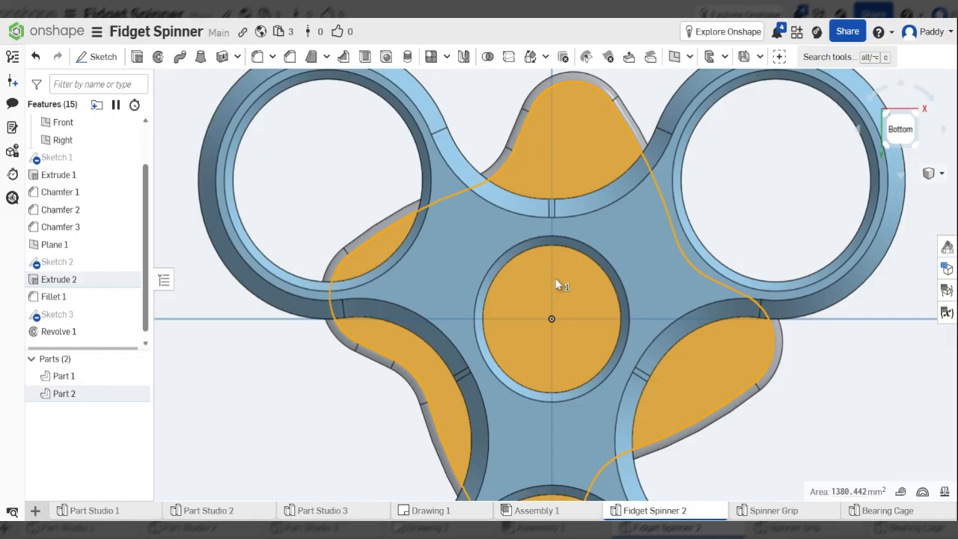
pyautogui.scroll(1, 557, 284)
pyautogui.scroll(3, 562, 306)
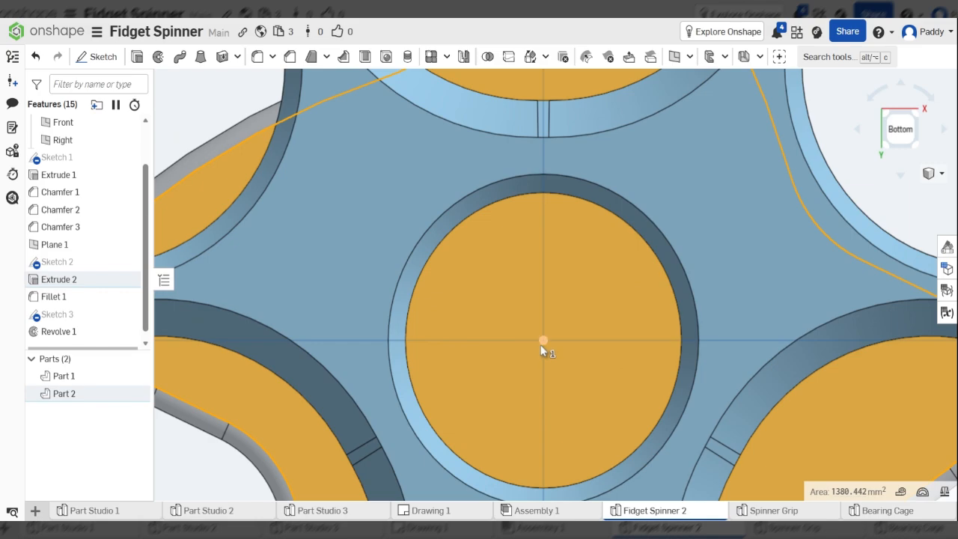
pyautogui.click(111, 57)
pyautogui.scroll(-3, 460, 239)
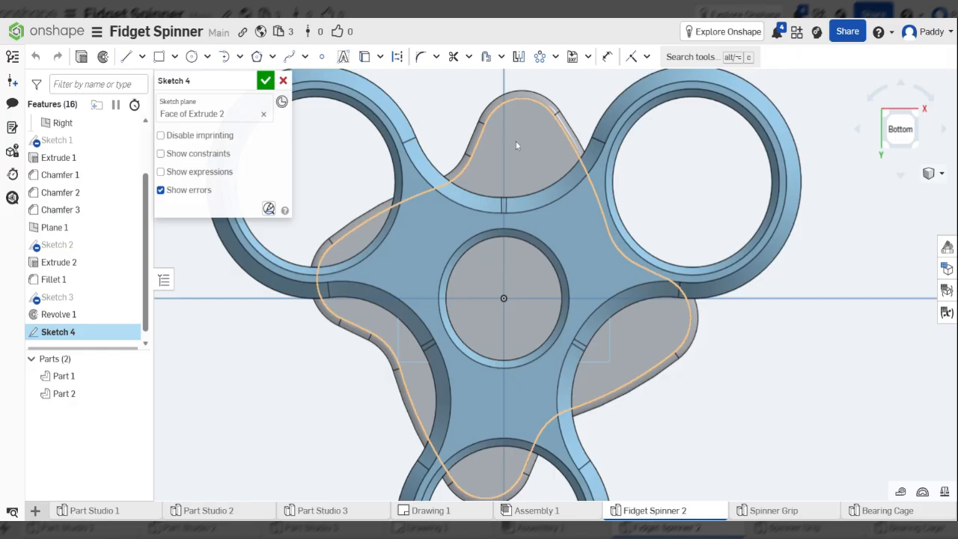
# Step: Measure the diameter of the outer chamfer edge around the spinner body's central hole
pyautogui.scroll(2, 515, 141)
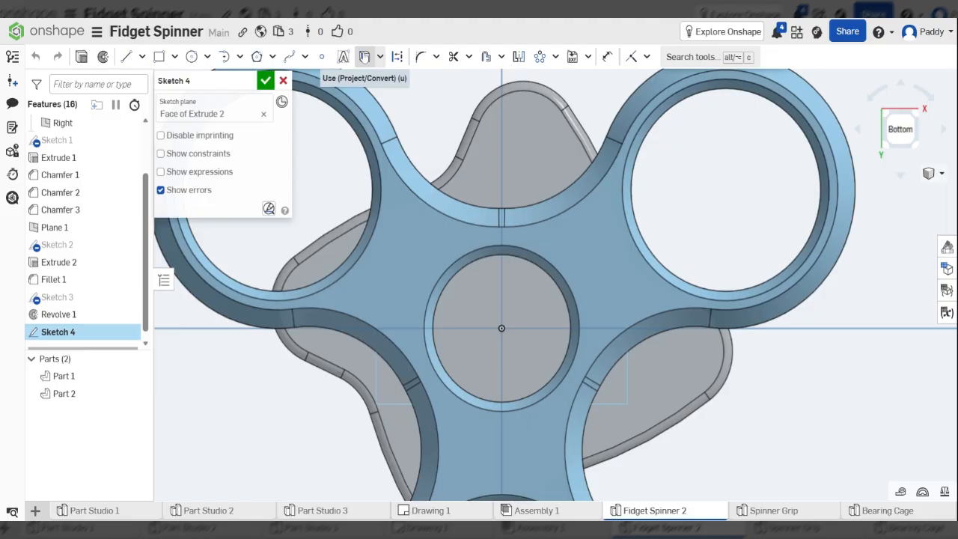
pyautogui.click(362, 58)
pyautogui.click(561, 260)
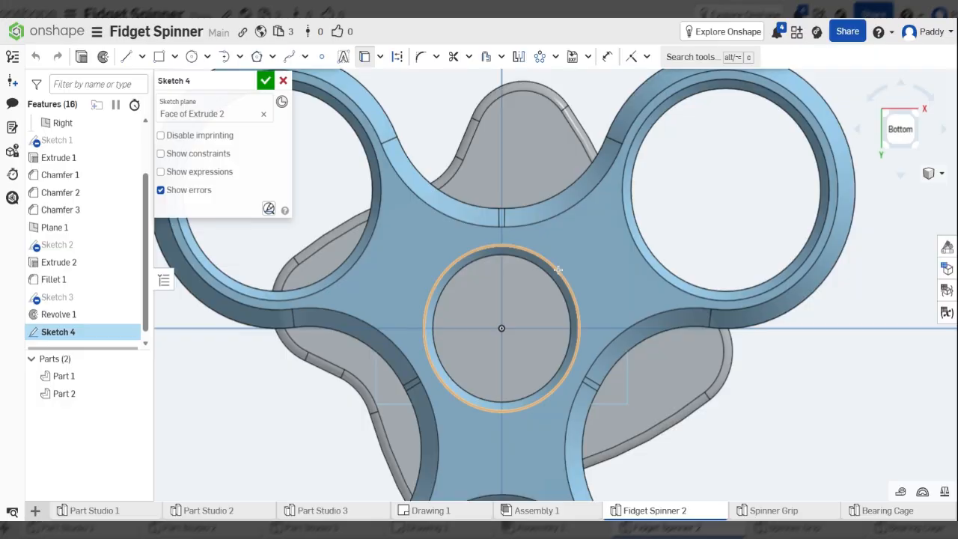
pyautogui.scroll(5, 559, 270)
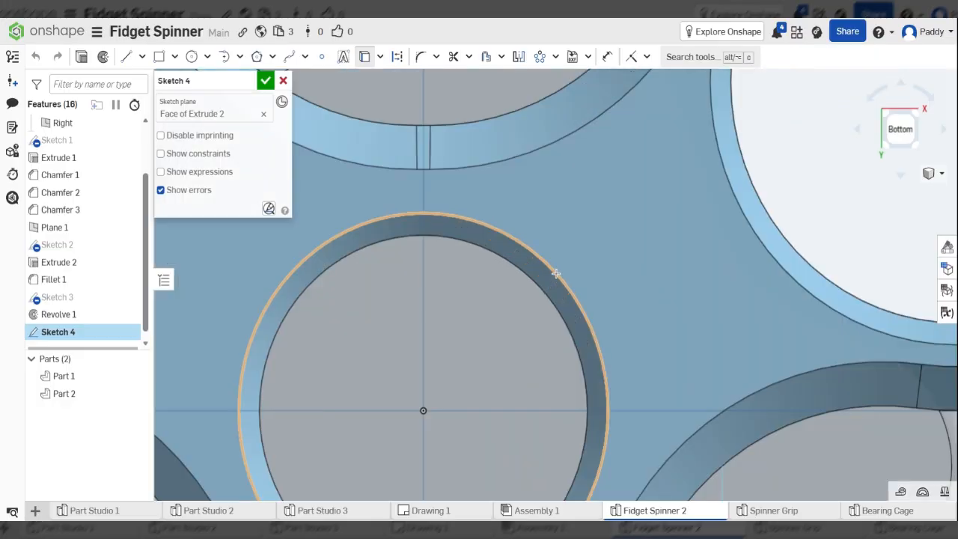
pyautogui.scroll(-4, 556, 273)
pyautogui.scroll(5, 569, 208)
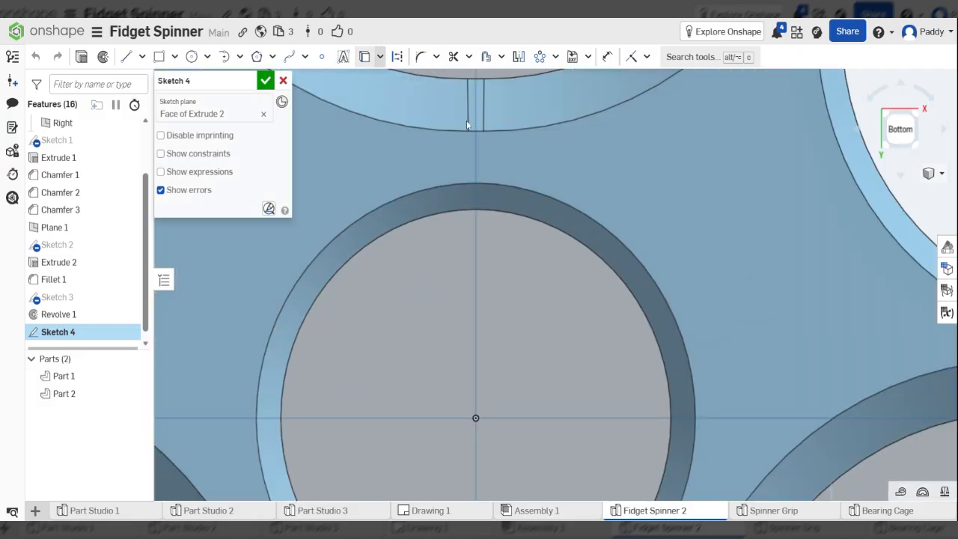
pyautogui.click(631, 255)
pyautogui.moveTo(846, 491)
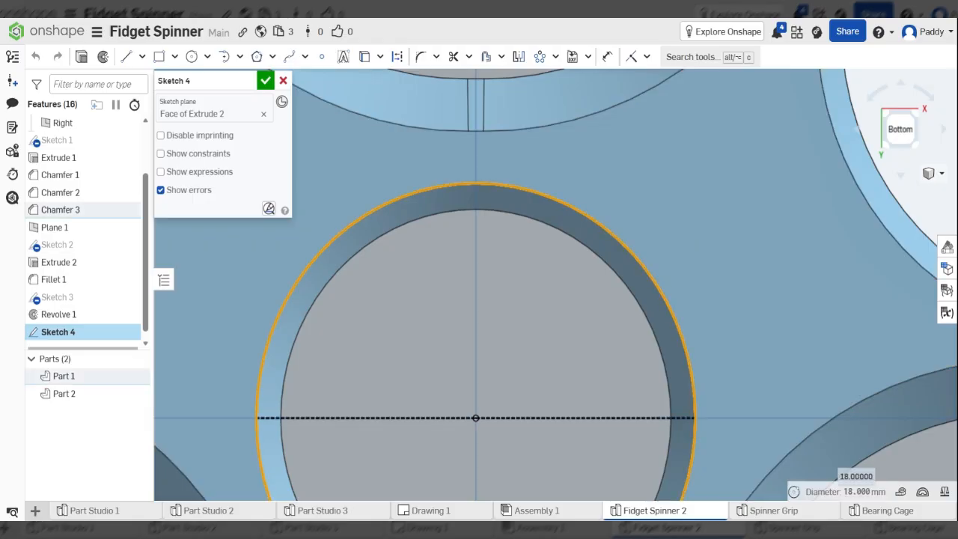
pyautogui.click(669, 315)
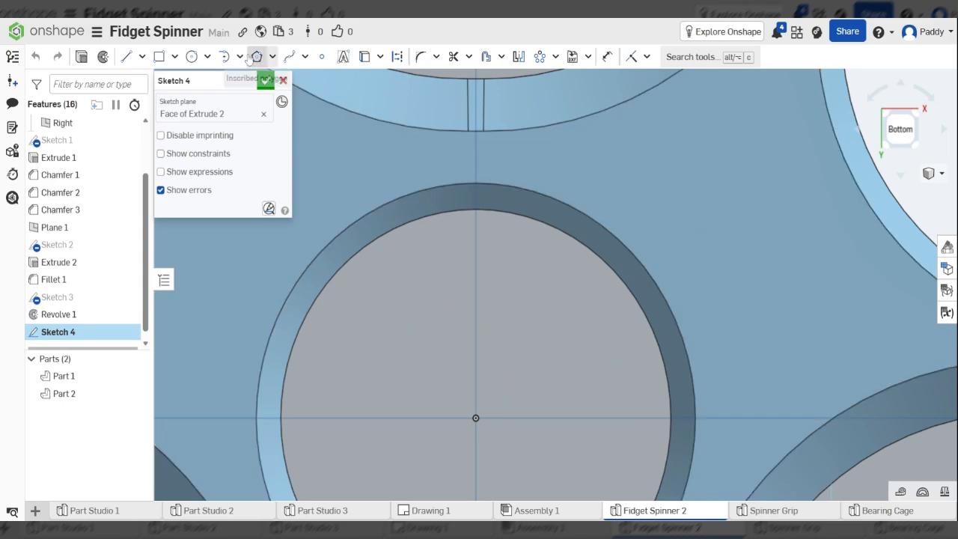
# Step: Project the inner circular edge of the spinner body's central hole into the sketch on the lobed part's underside
pyautogui.click(364, 57)
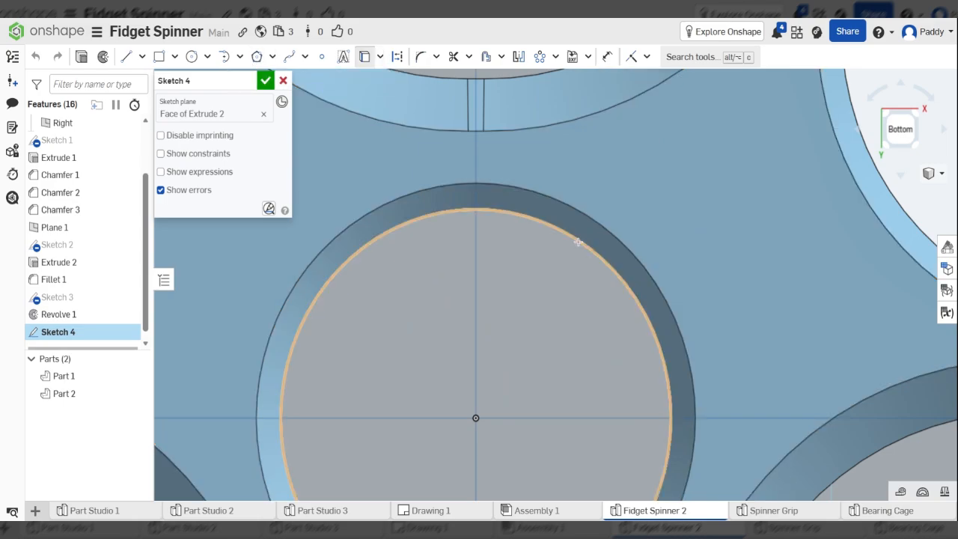
pyautogui.scroll(-2, 578, 241)
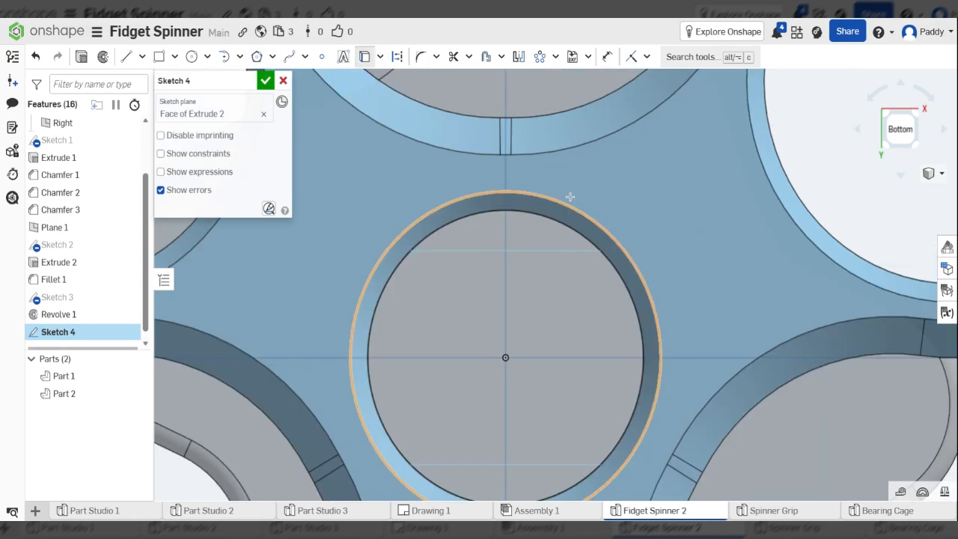
pyautogui.scroll(-3, 570, 197)
pyautogui.moveTo(570, 197)
pyautogui.mouseDown(button='right')
pyautogui.moveTo(567, 261)
pyautogui.moveTo(592, 248)
pyautogui.mouseUp(button='right')
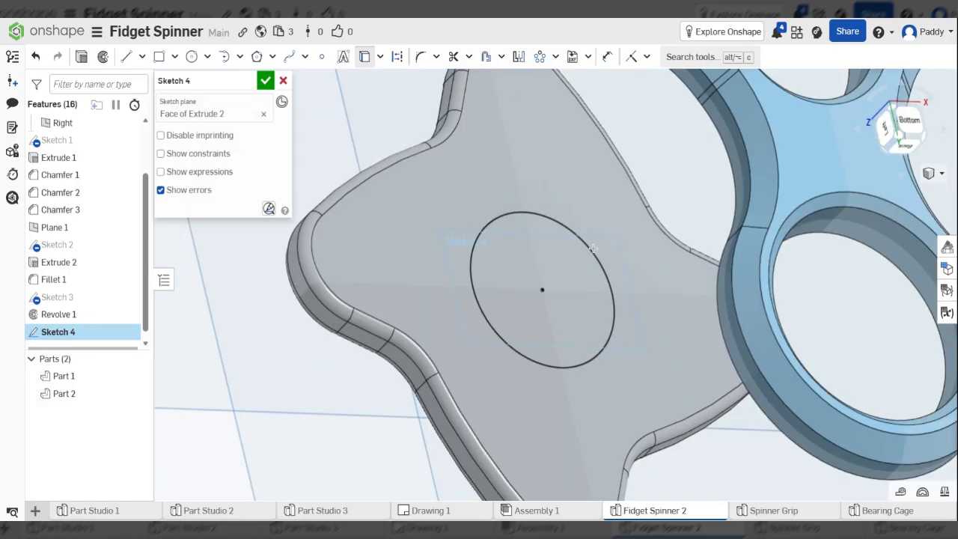
pyautogui.scroll(-2, 559, 279)
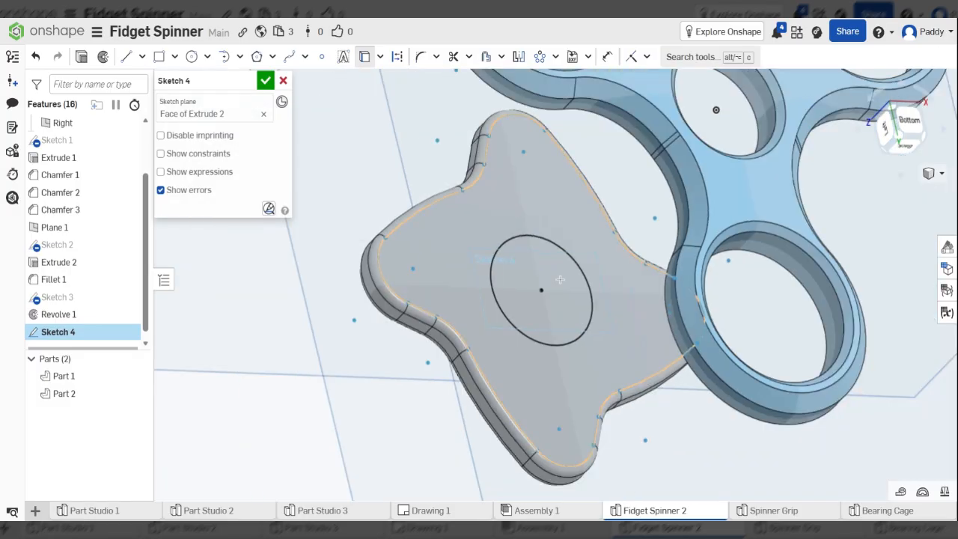
pyautogui.scroll(2, 559, 279)
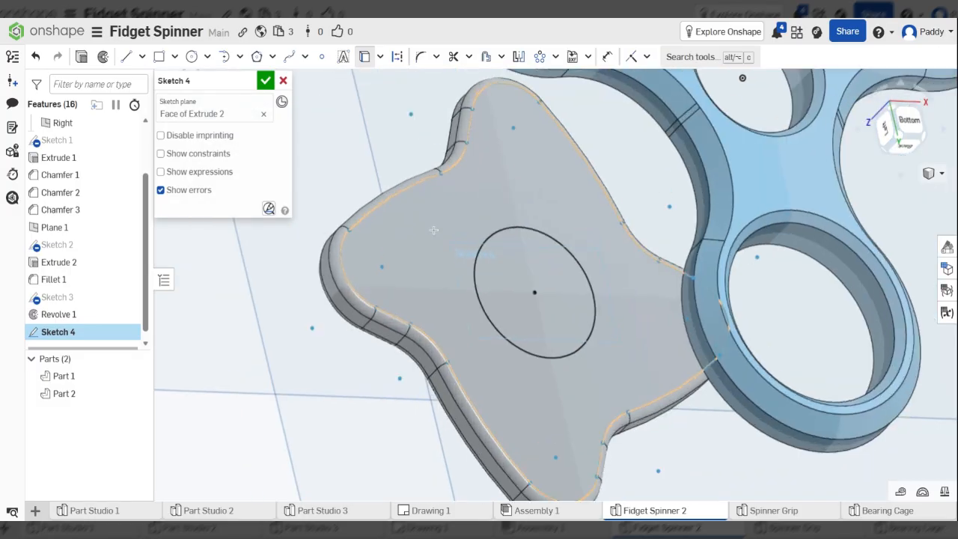
# Step: Extrude the projected circle 1 mm as a blind boss added to Part 2
pyautogui.click(81, 57)
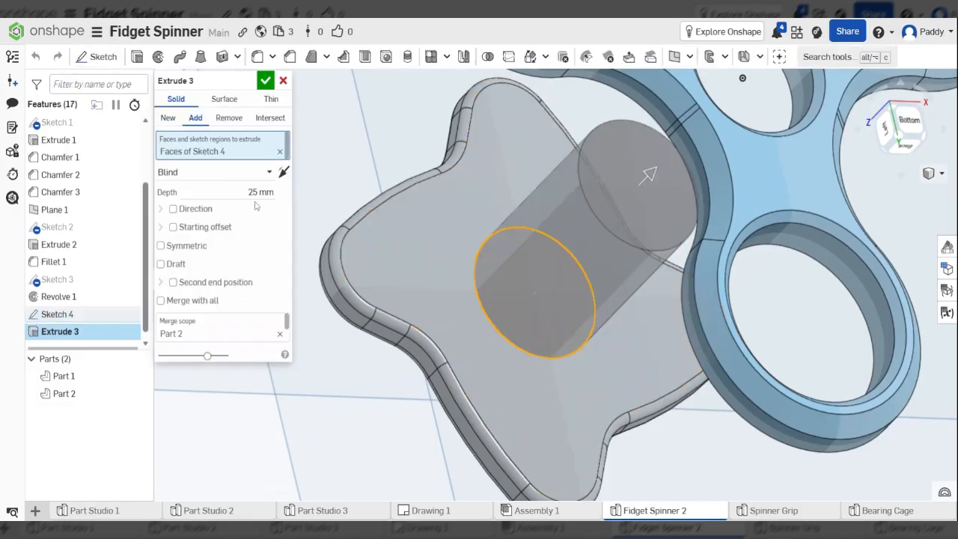
pyautogui.click(258, 192)
pyautogui.write('1')
pyautogui.press('Tab')
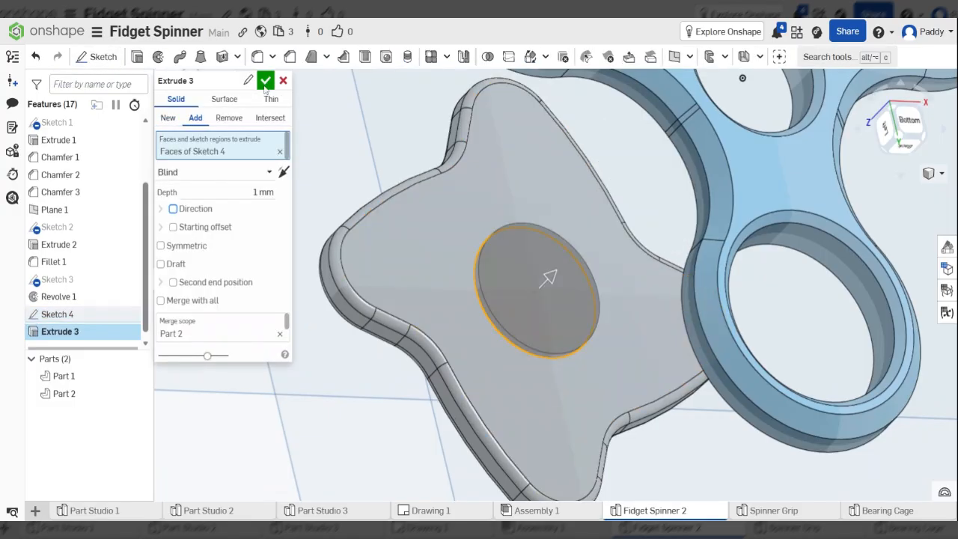
pyautogui.click(266, 80)
# Step: Chamfer the edge where the round boss meets the lobed part's underside with an equal distance of 1 mm
pyautogui.scroll(5, 558, 332)
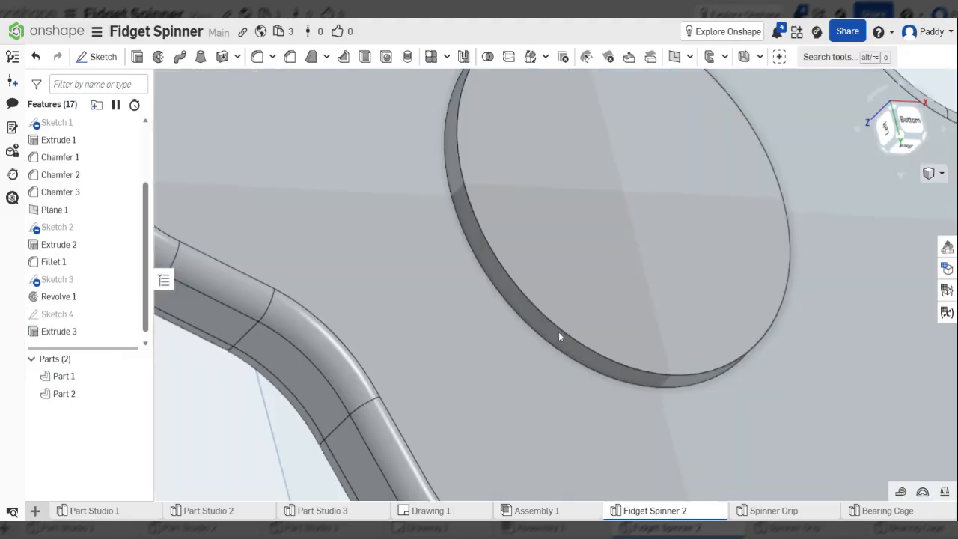
pyautogui.moveTo(558, 332); pyautogui.dragTo(580, 361, button='right')
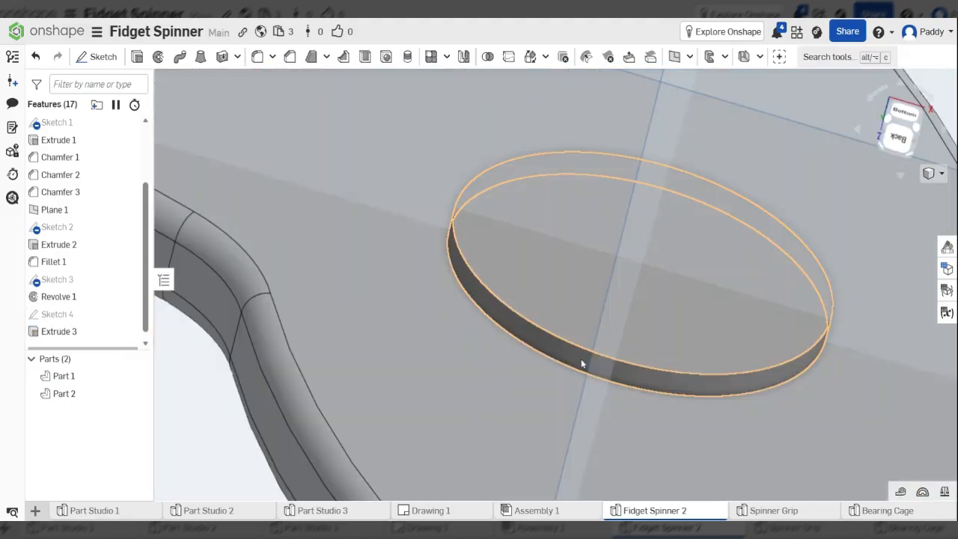
pyautogui.scroll(3, 581, 361)
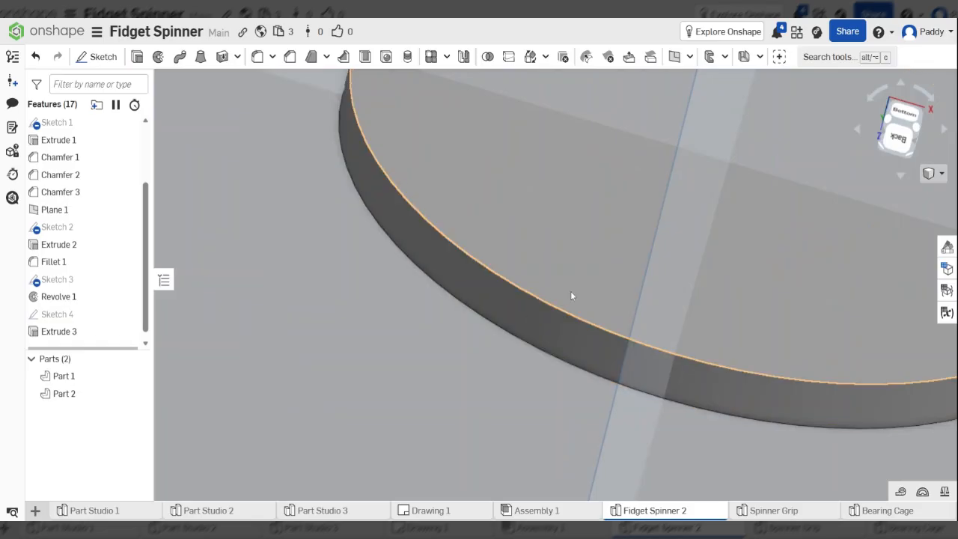
pyautogui.scroll(-5, 570, 295)
pyautogui.scroll(2, 643, 263)
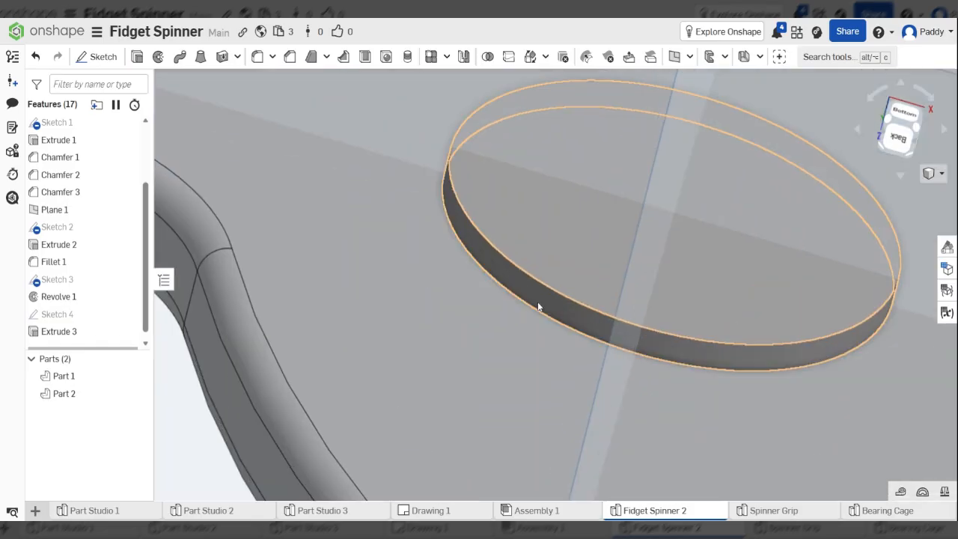
pyautogui.scroll(1, 538, 304)
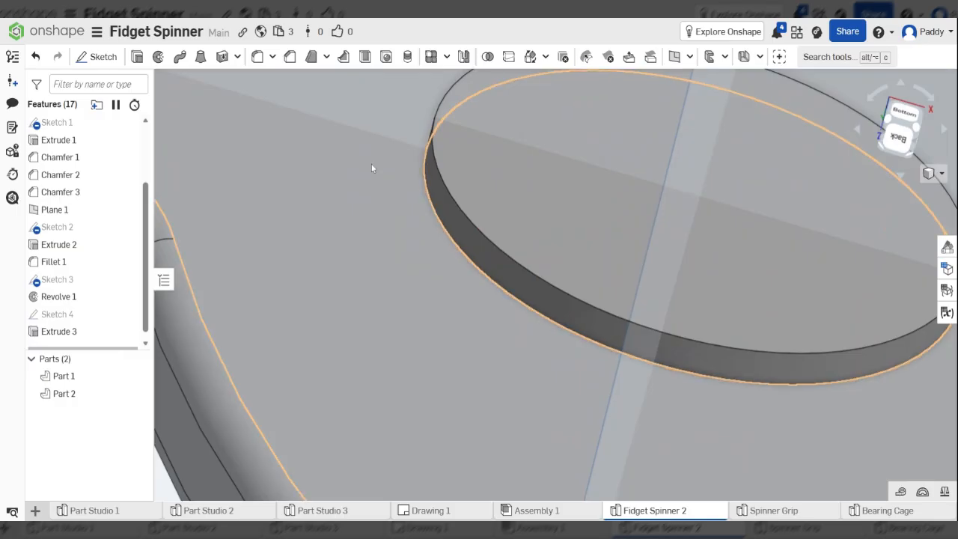
pyautogui.click(290, 57)
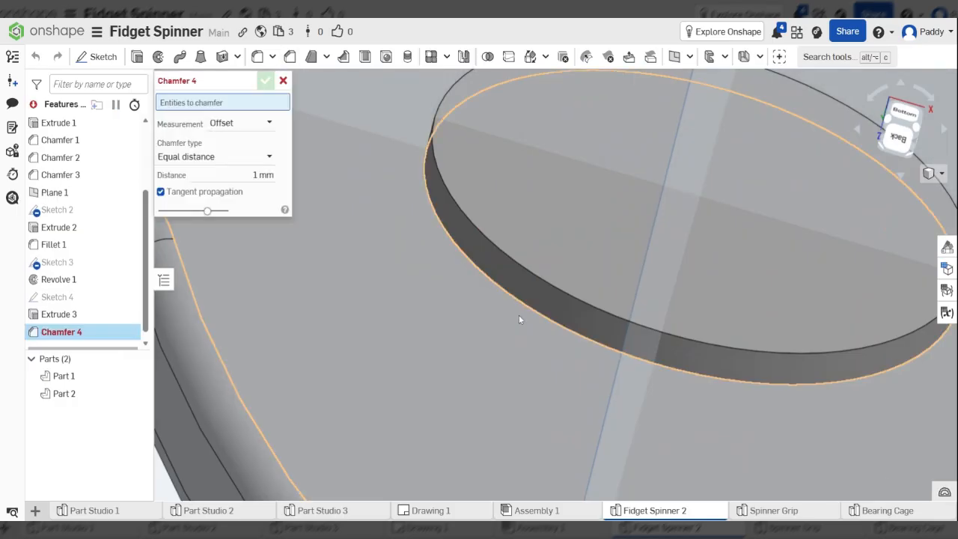
pyautogui.click(523, 305)
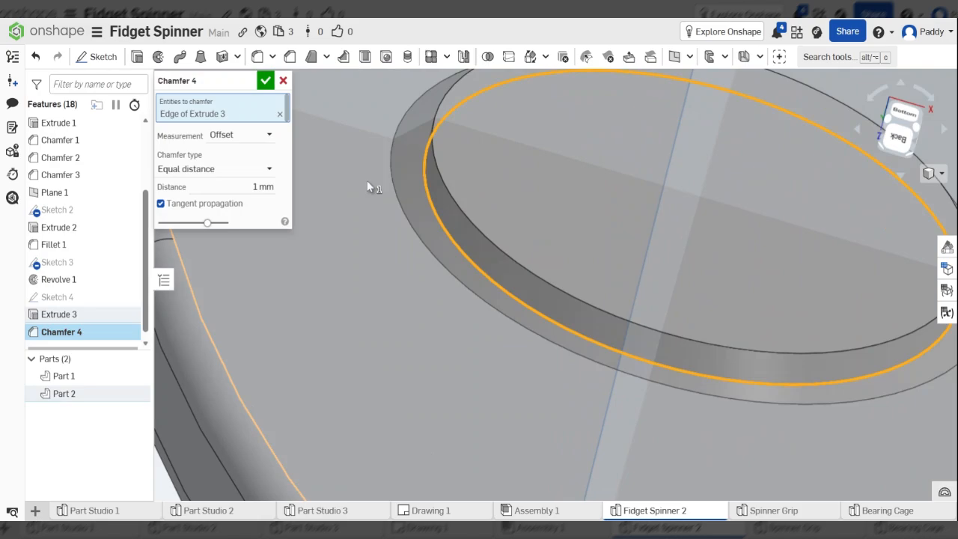
pyautogui.click(266, 81)
# Step: Examine the chamfered boss on the lobed part's underside and the spinner body's central hole from several angles
pyautogui.scroll(-5, 448, 258)
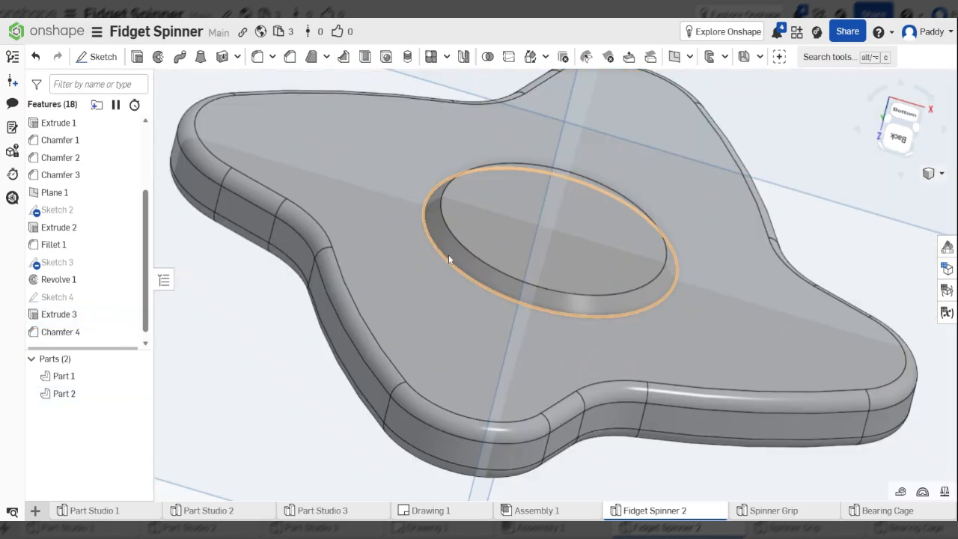
pyautogui.scroll(-5, 472, 206)
pyautogui.scroll(3, 471, 210)
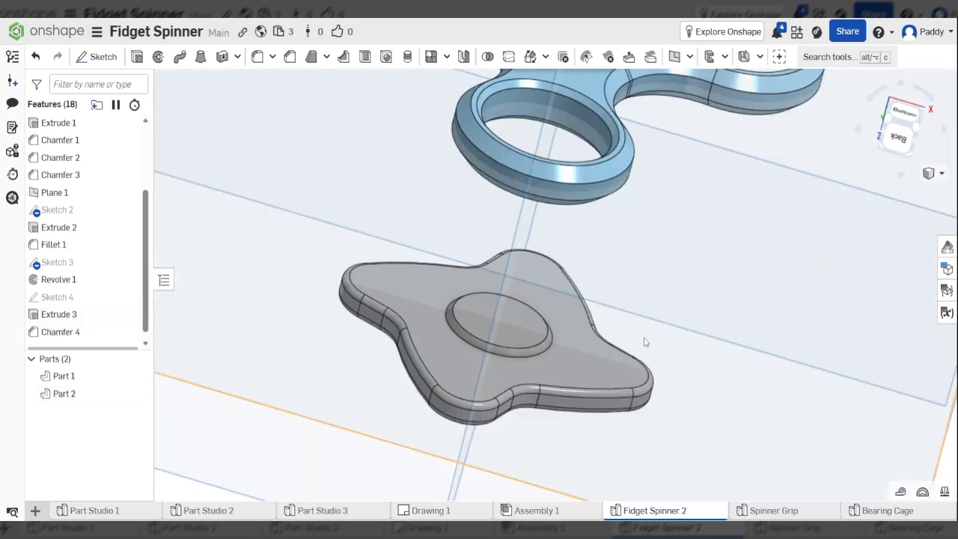
pyautogui.moveTo(645, 341)
pyautogui.mouseDown(button='right')
pyautogui.moveTo(624, 247)
pyautogui.moveTo(640, 204)
pyautogui.mouseUp(button='right')
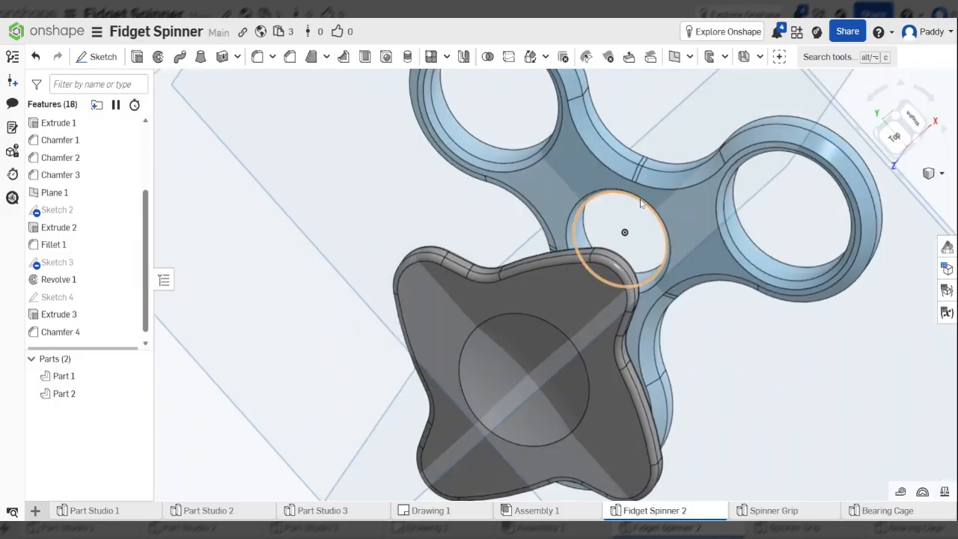
pyautogui.scroll(5, 640, 203)
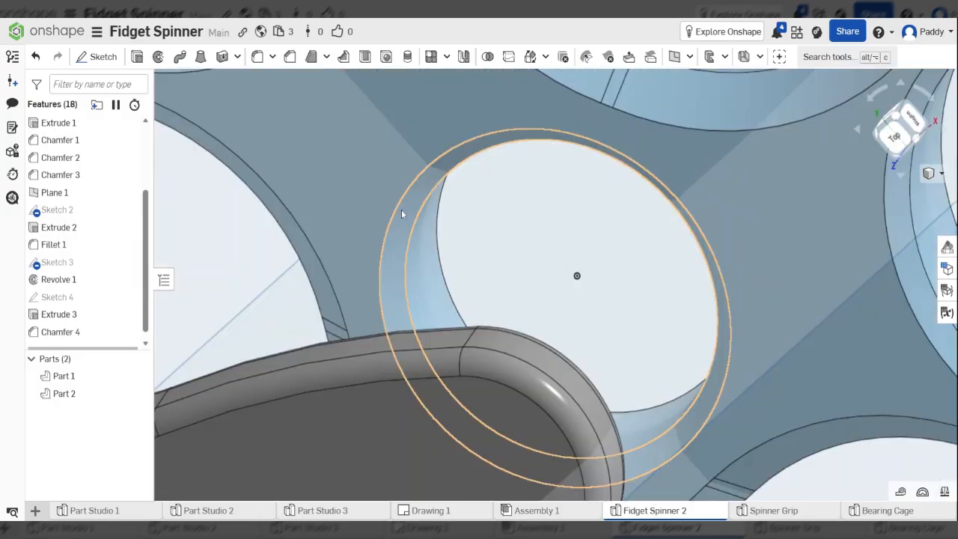
pyautogui.scroll(-5, 416, 206)
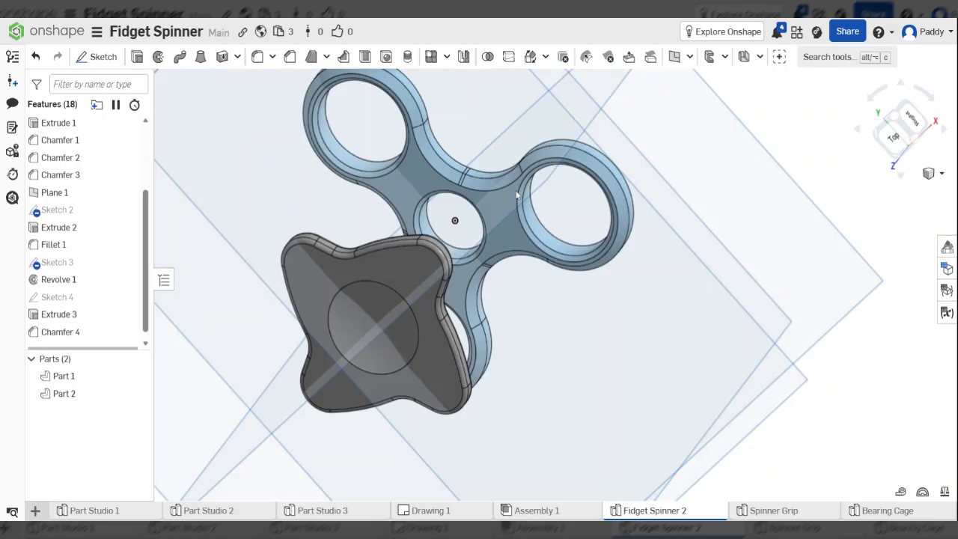
pyautogui.moveTo(515, 195); pyautogui.dragTo(428, 219, button='right')
pyautogui.scroll(5, 575, 189)
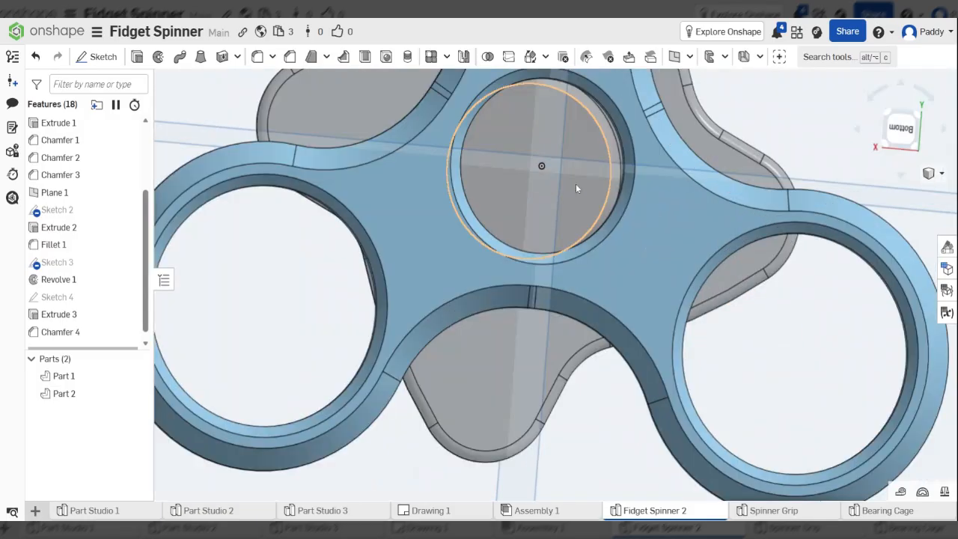
# Step: Compare the boss's flat end face with the spinner body's central hole, looking straight onto the face and at an angle
pyautogui.click(584, 208)
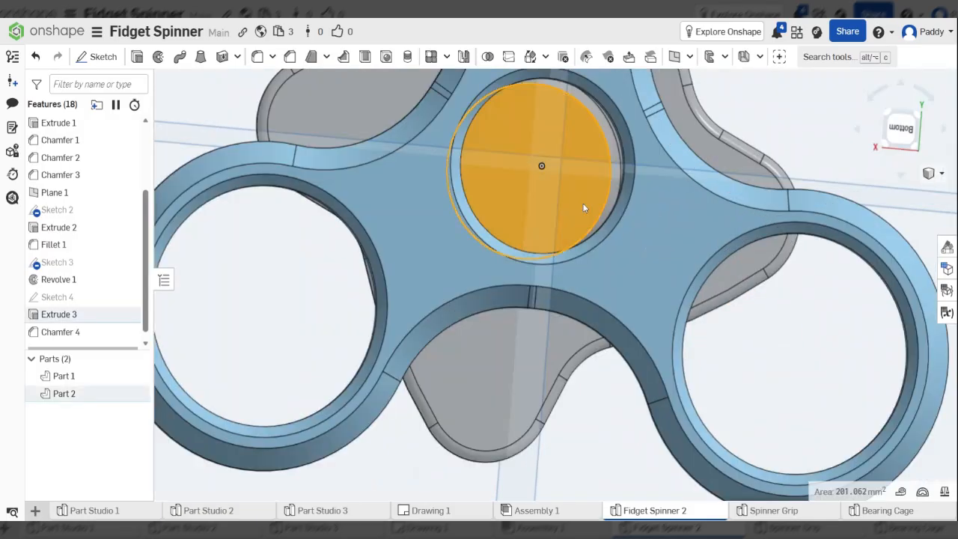
pyautogui.press('n')
pyautogui.scroll(-3, 612, 196)
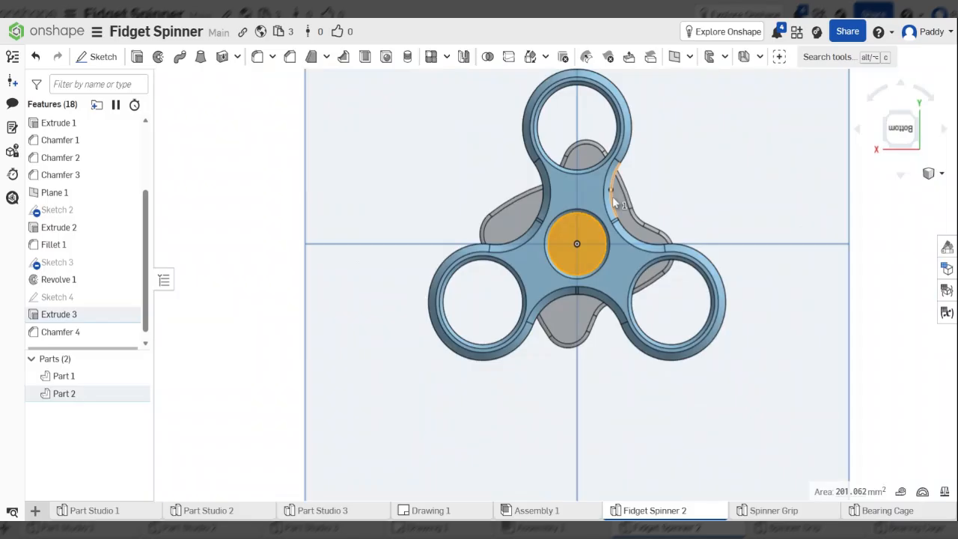
pyautogui.scroll(4, 596, 241)
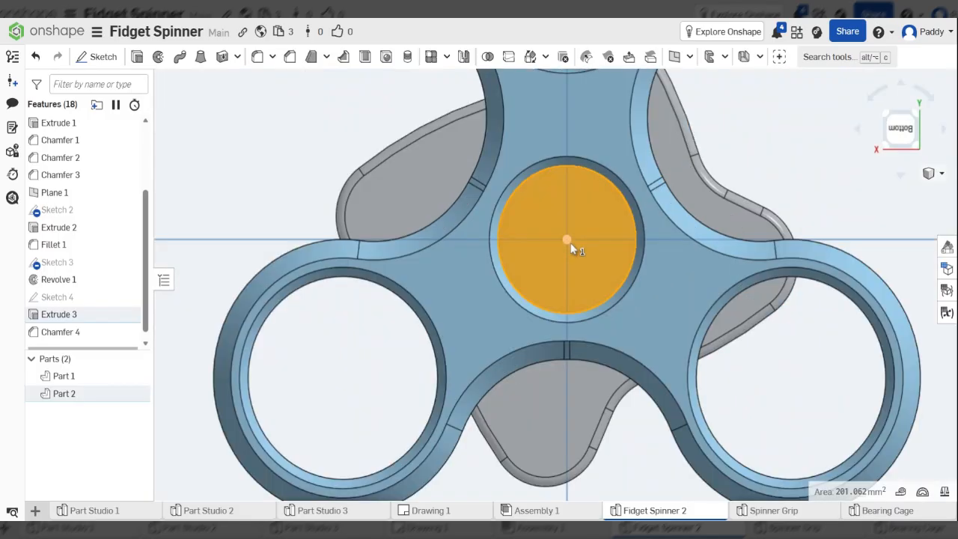
pyautogui.scroll(-2, 570, 243)
pyautogui.moveTo(563, 246); pyautogui.dragTo(642, 330, button='right')
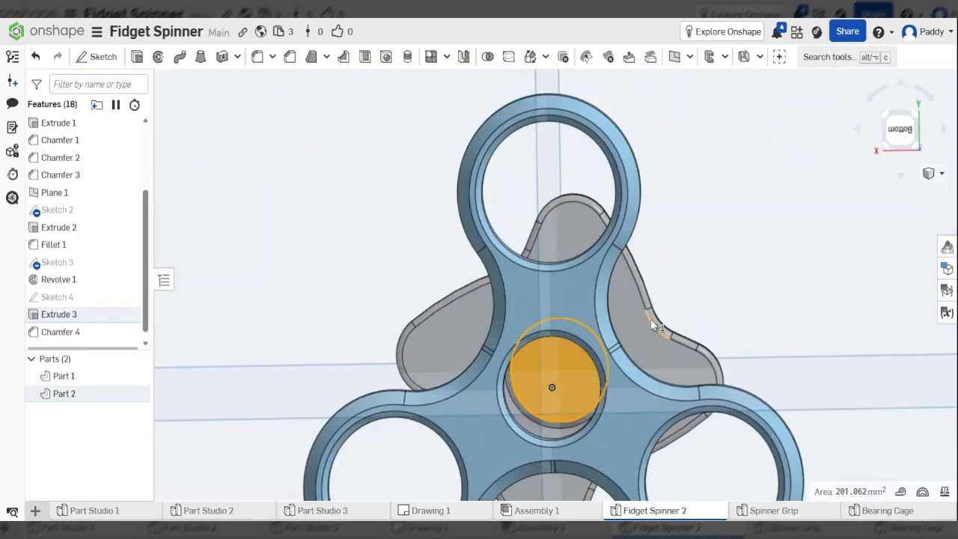
pyautogui.scroll(-5, 653, 326)
pyautogui.scroll(4, 648, 304)
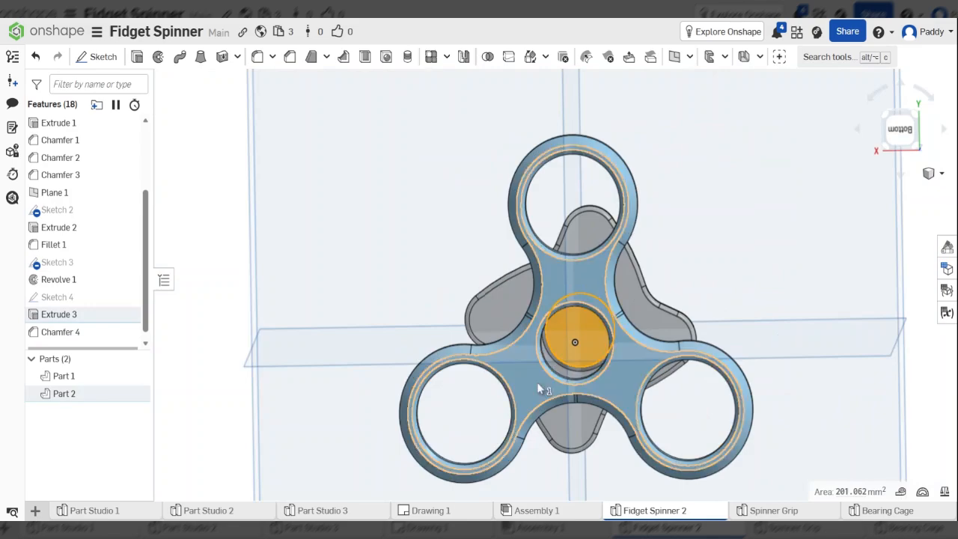
pyautogui.scroll(4, 537, 383)
pyautogui.press('n')
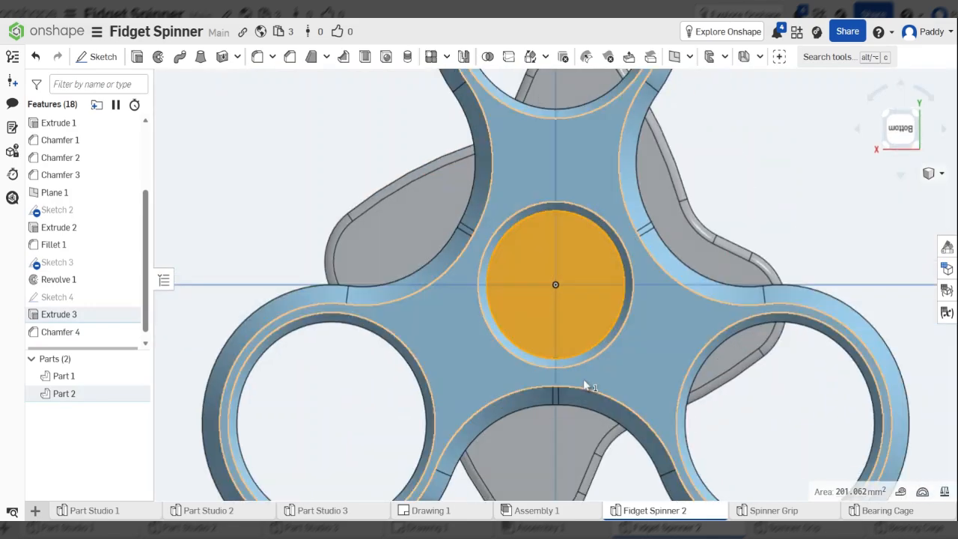
pyautogui.scroll(4, 573, 299)
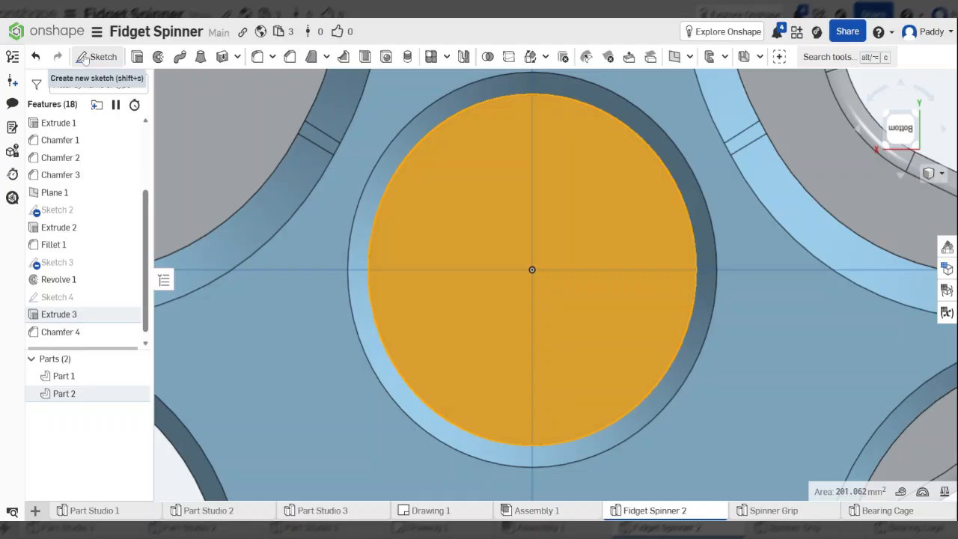
pyautogui.scroll(-6, 393, 216)
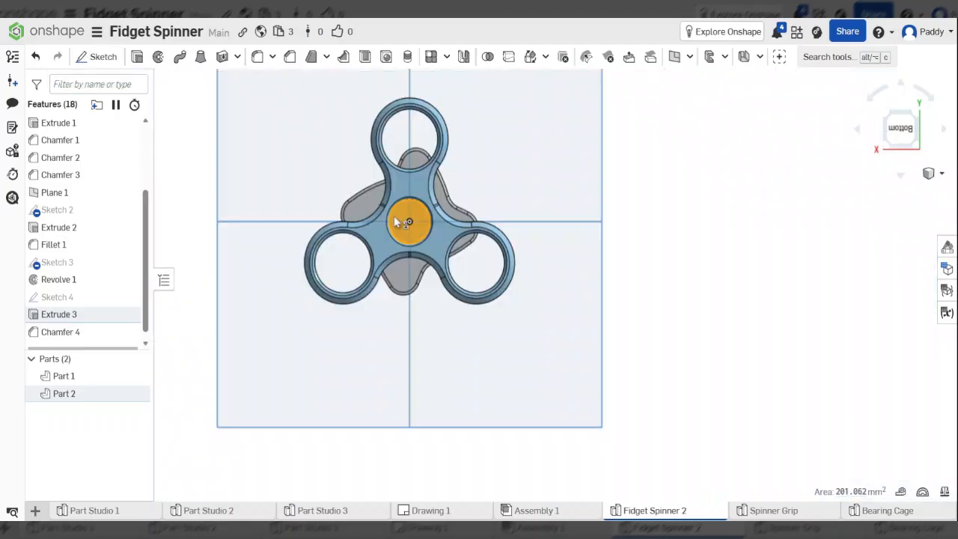
pyautogui.press('space')
# Step: Start a sketch on the boss's flat end face and draw a circle about 6.4 mm in diameter centred on the origin
pyautogui.scroll(3, 369, 203)
pyautogui.scroll(5, 449, 206)
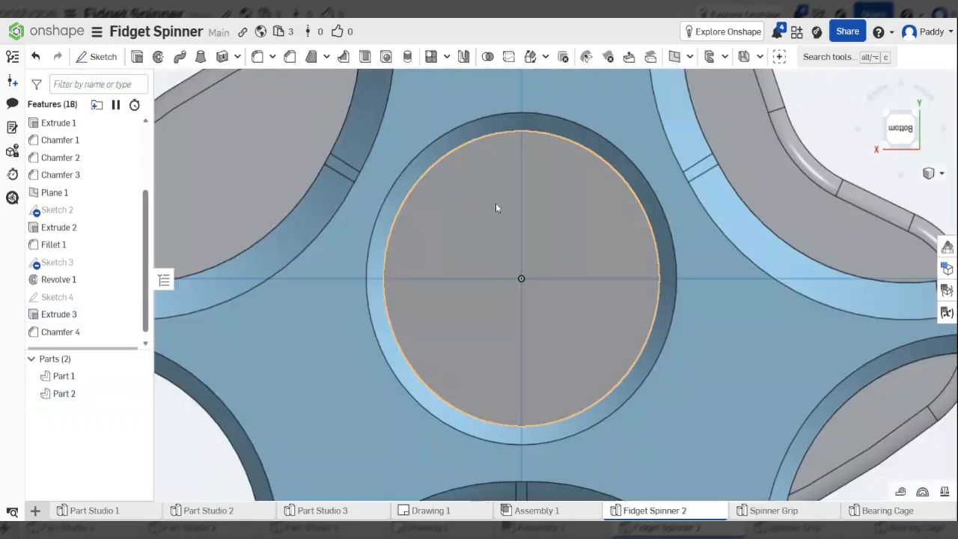
pyautogui.moveTo(467, 216); pyautogui.dragTo(482, 227, button='right')
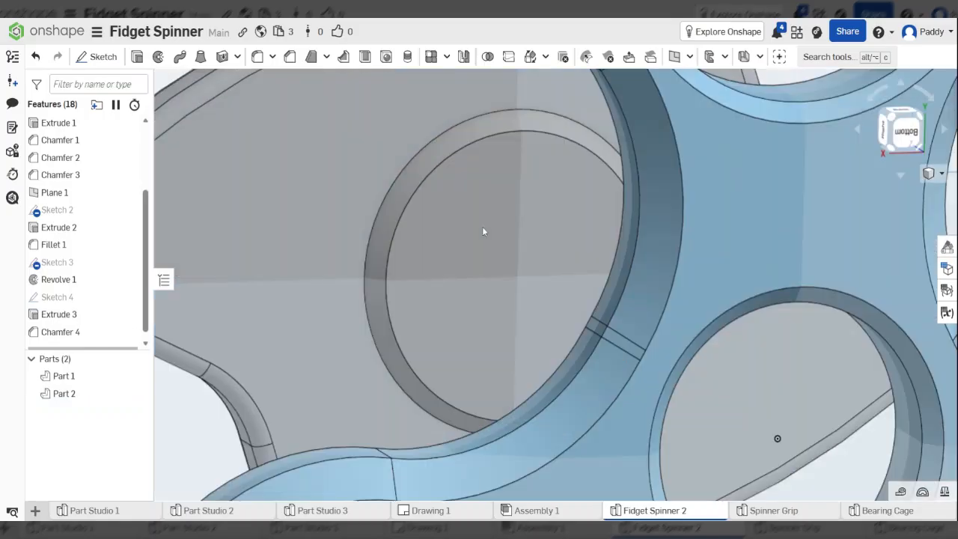
pyautogui.click(464, 219)
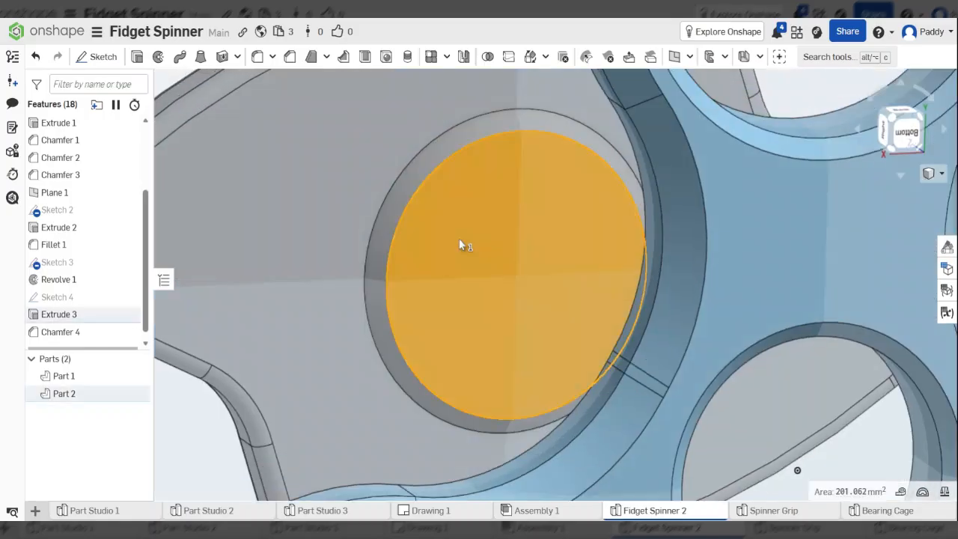
pyautogui.press('n')
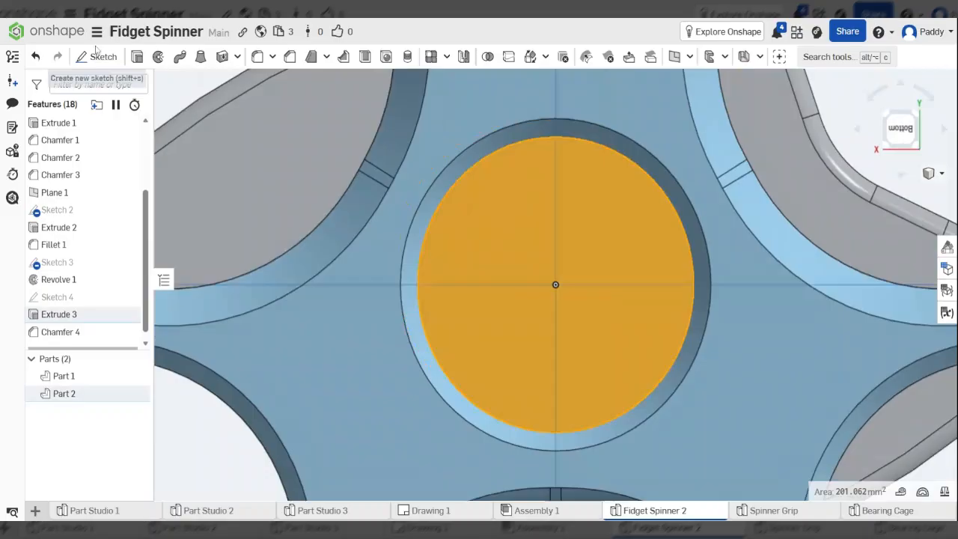
pyautogui.click(95, 50)
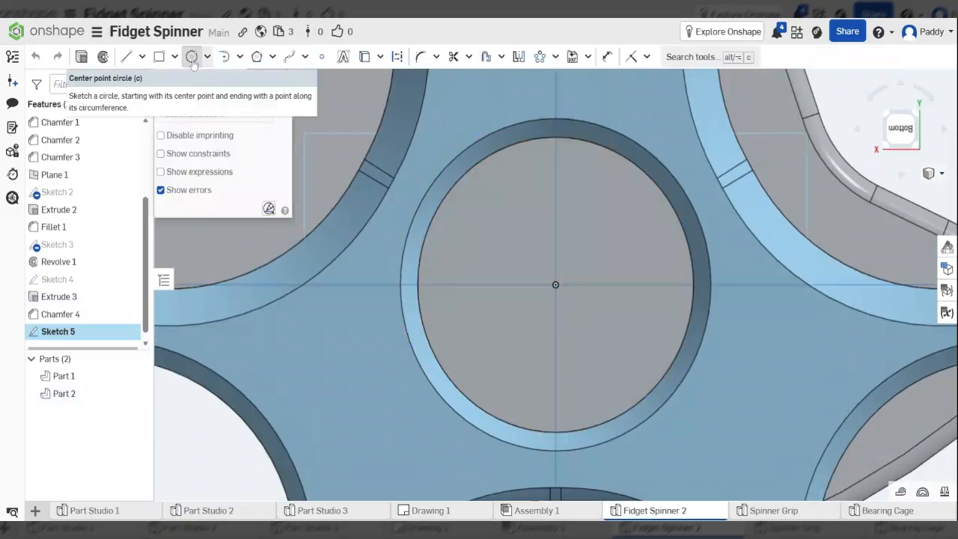
pyautogui.click(193, 59)
pyautogui.click(554, 284)
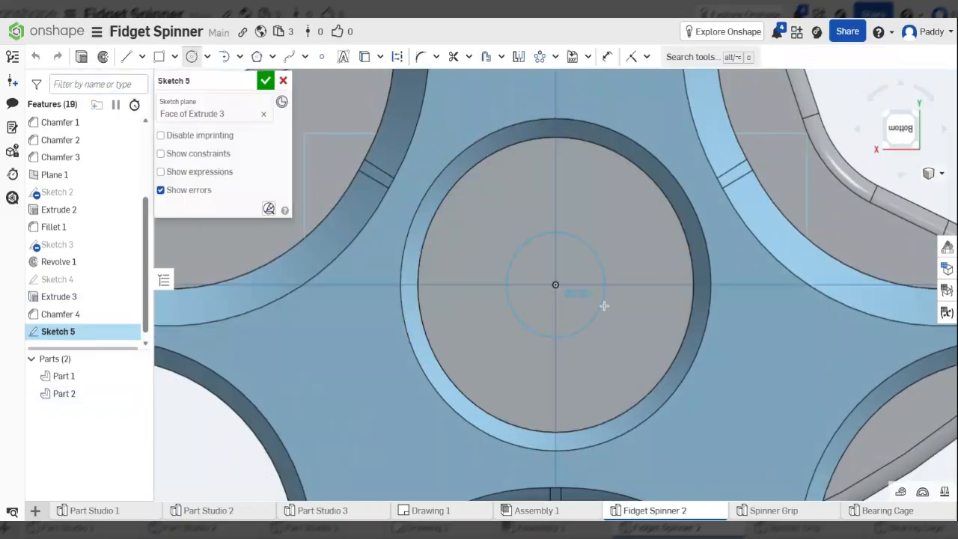
pyautogui.click(606, 308)
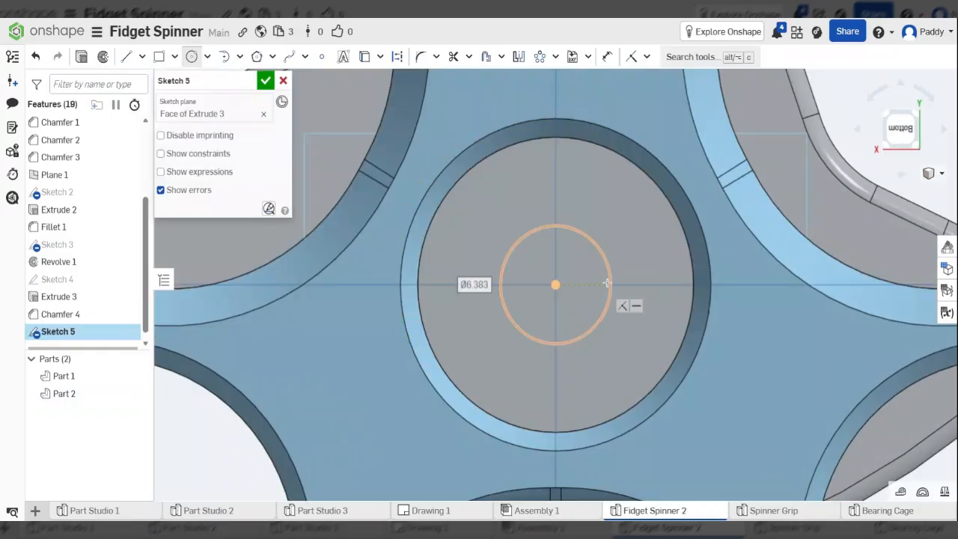
# Step: Dimension the centred circle's diameter as 4 mm
pyautogui.press('d')
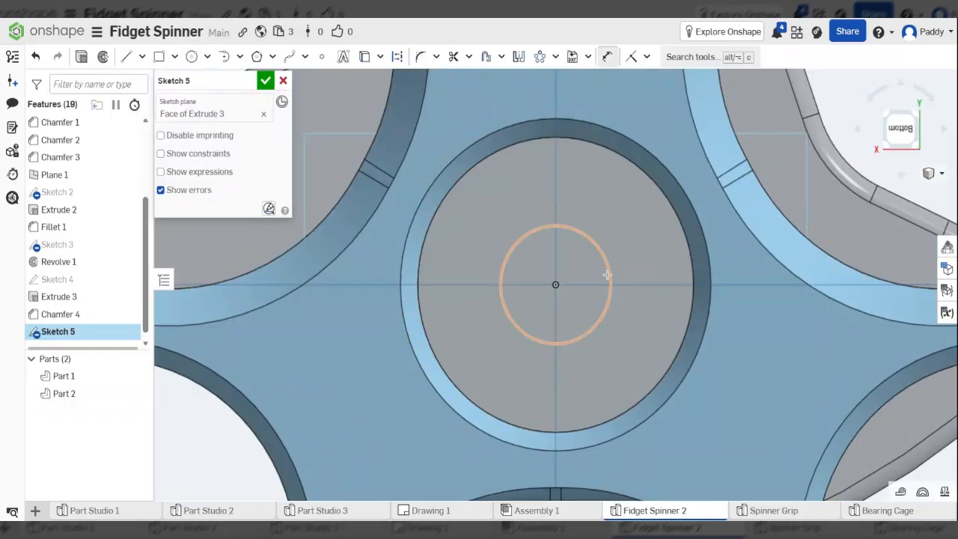
pyautogui.click(606, 276)
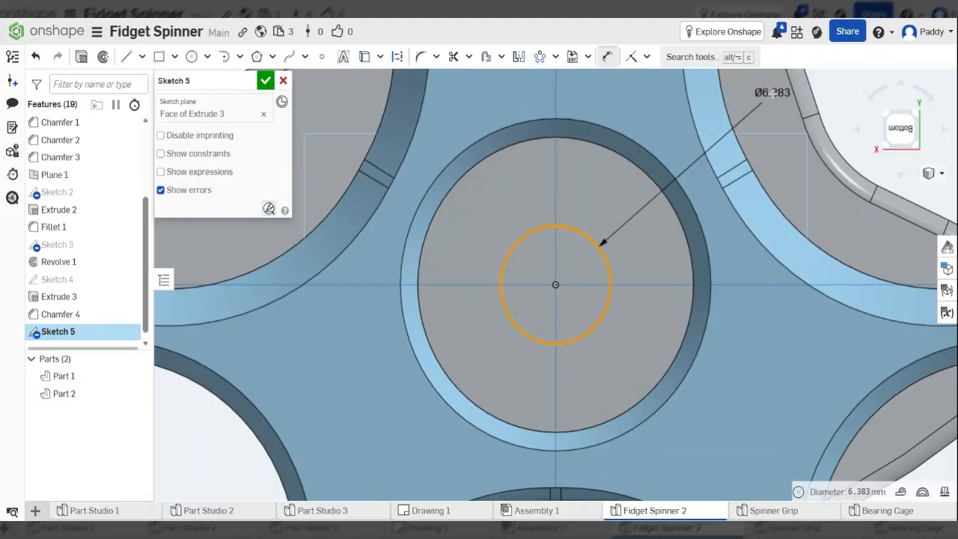
pyautogui.click(636, 103)
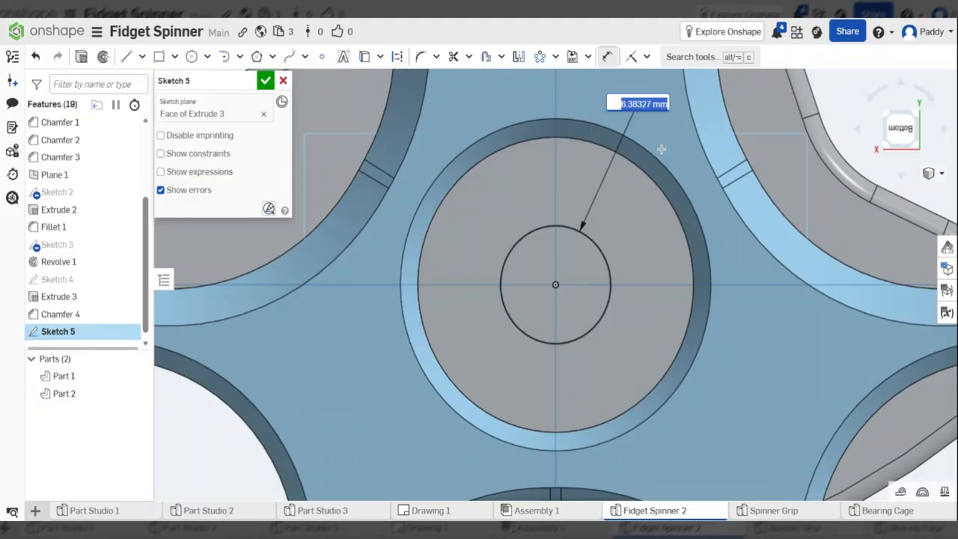
pyautogui.write('4')
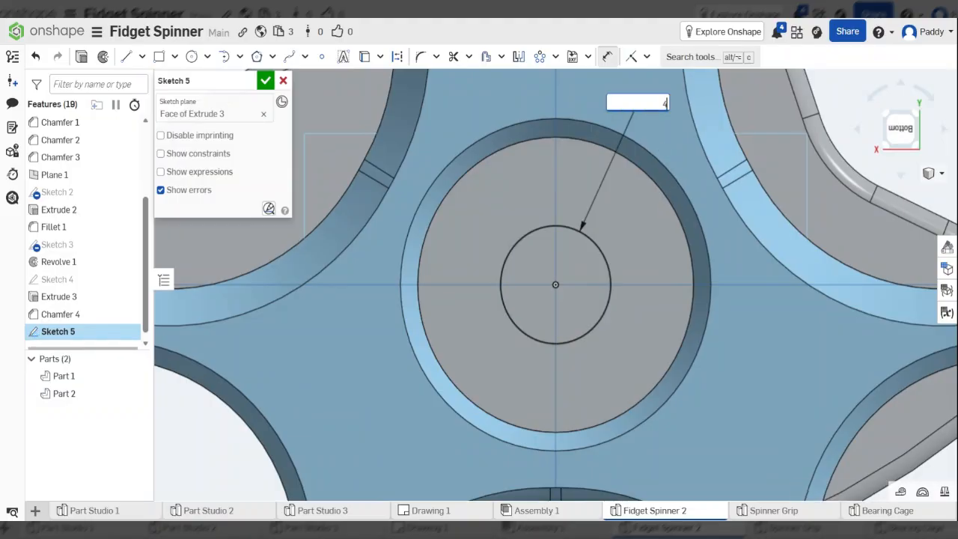
pyautogui.press('Return')
# Step: Draw a smaller concentric circle inside the 4 mm circle and dimension its diameter as 2.5 mm
pyautogui.press('c')
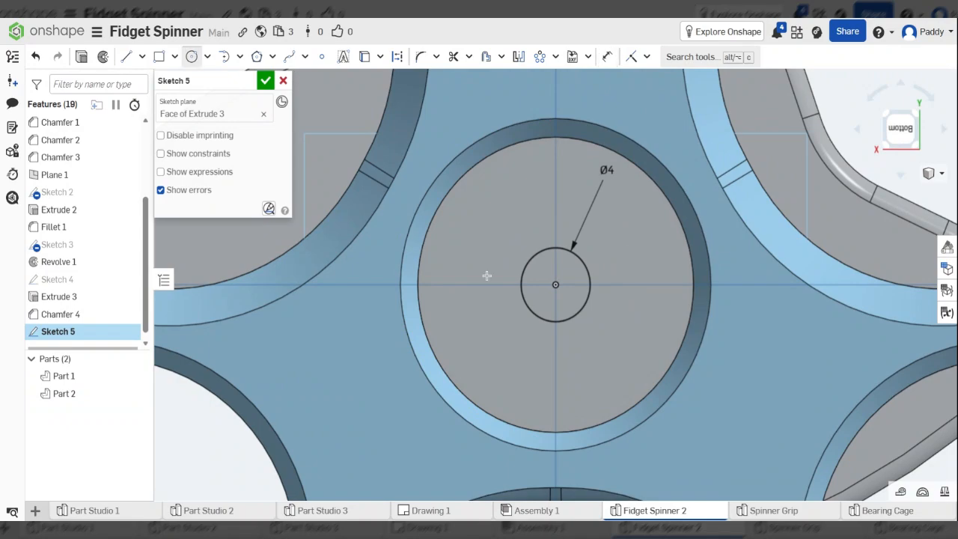
pyautogui.click(553, 285)
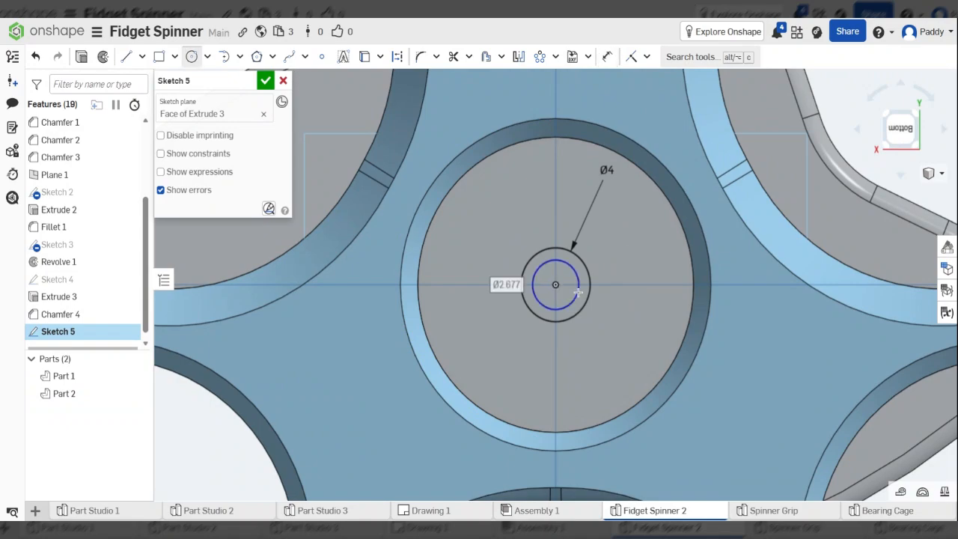
pyautogui.click(577, 294)
pyautogui.press('d')
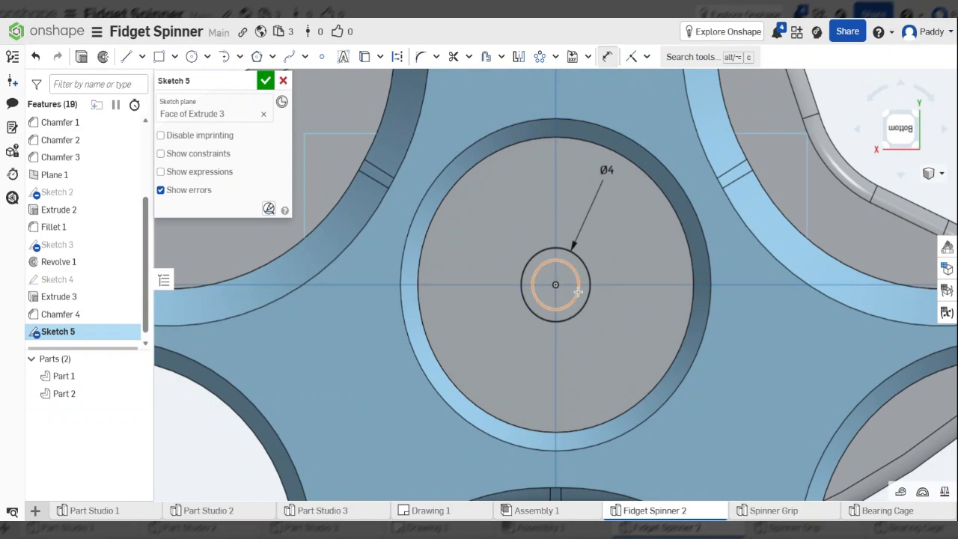
pyautogui.click(578, 293)
pyautogui.click(769, 339)
pyautogui.write('2')
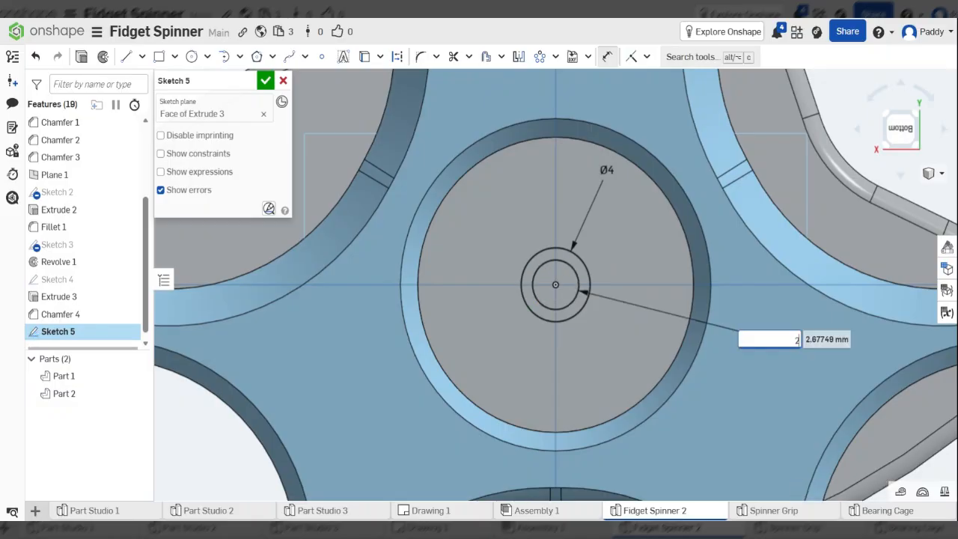
pyautogui.write('.5')
pyautogui.press('Escape')
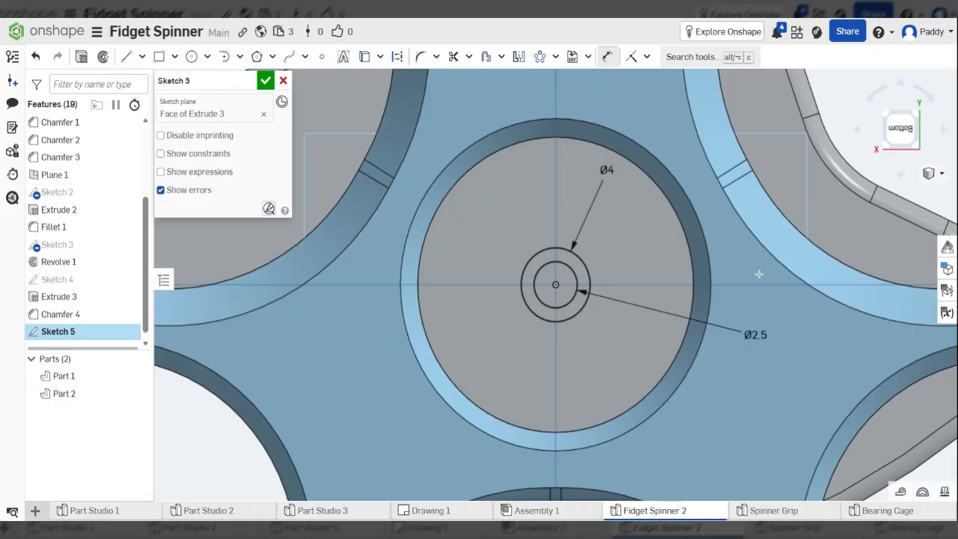
# Step: Extrude the ring between the 4 mm and 2.5 mm circles by 5 mm, adding it to the grip part as a hollow peg
pyautogui.scroll(-2, 730, 258)
pyautogui.scroll(3, 648, 264)
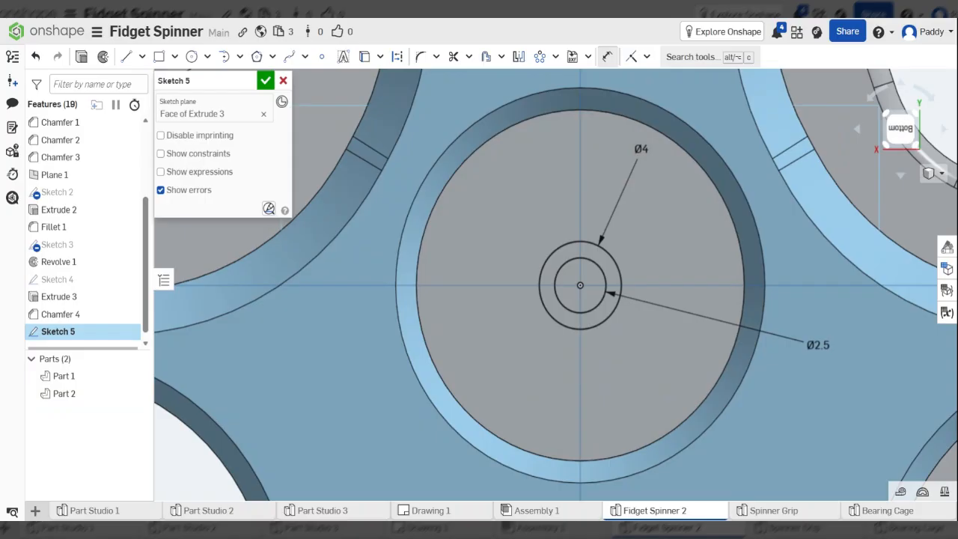
pyautogui.scroll(-5, 654, 176)
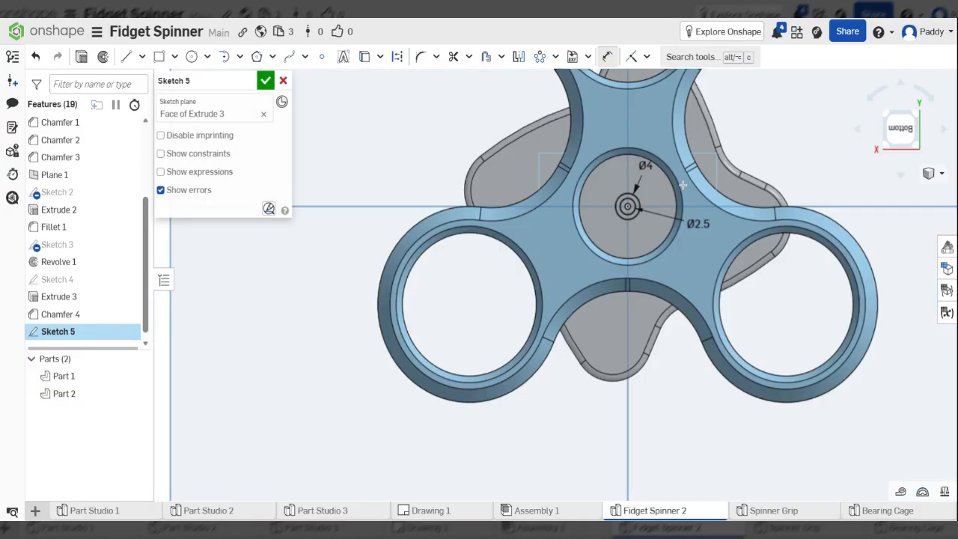
pyautogui.moveTo(684, 184); pyautogui.dragTo(606, 159, button='right')
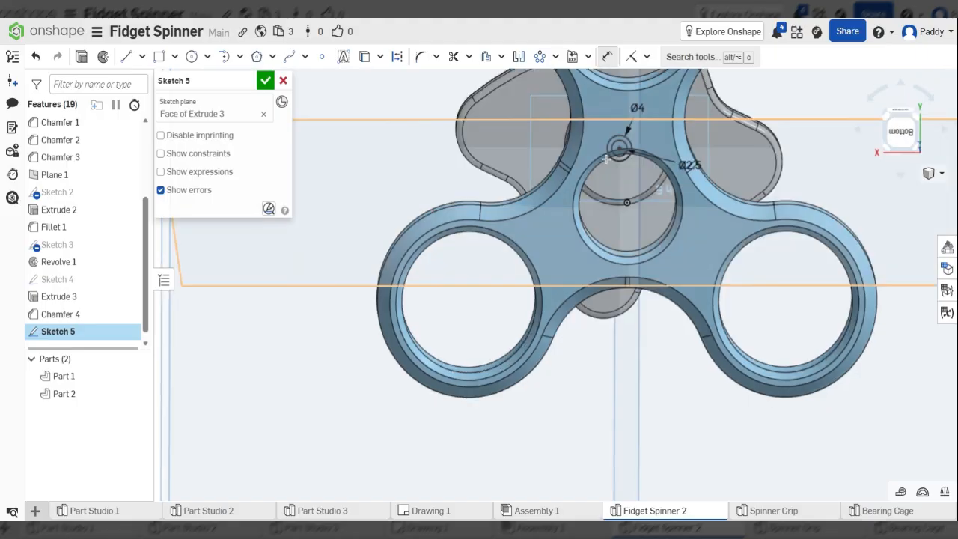
pyautogui.click(84, 57)
pyautogui.hotkey('shift', 'e')
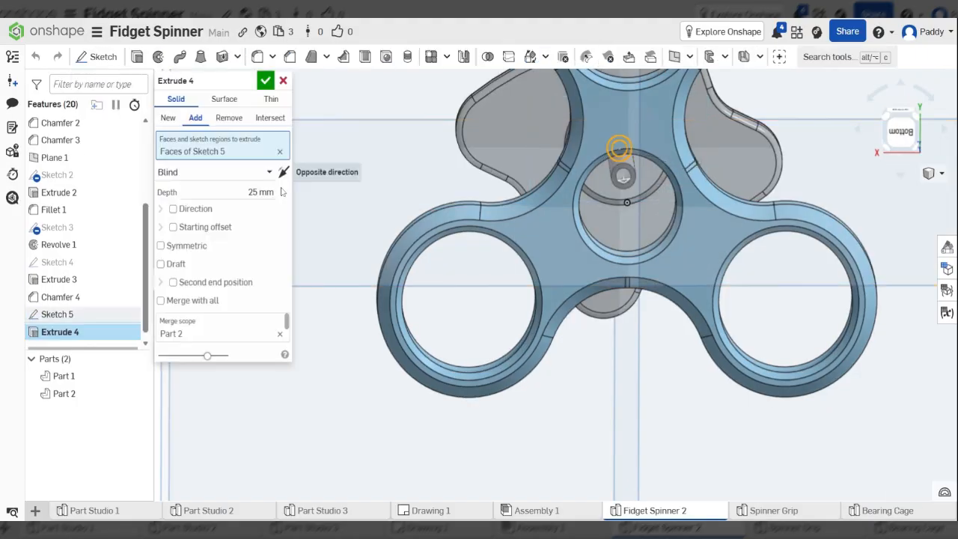
pyautogui.click(262, 192)
pyautogui.write('5')
pyautogui.press('Return')
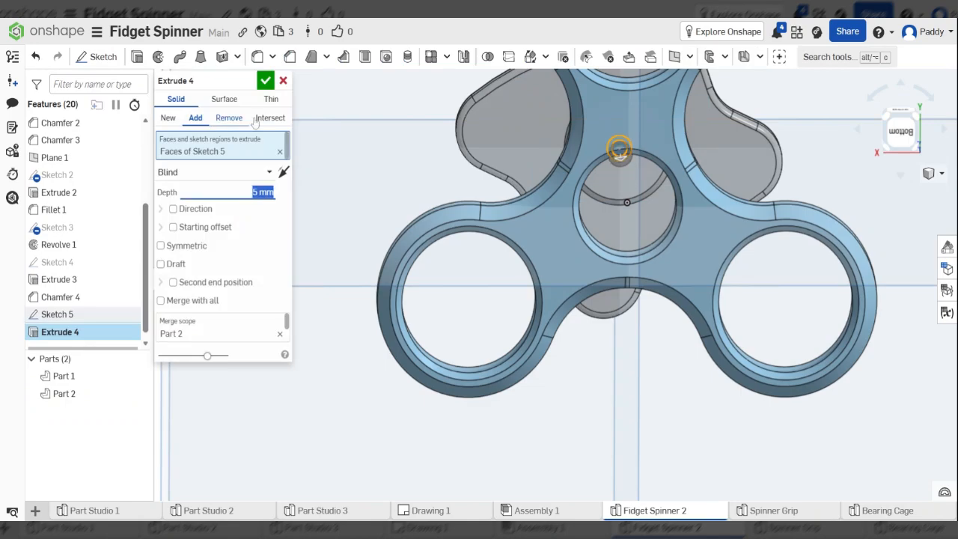
pyautogui.click(262, 81)
# Step: Mirror the grip part across the Top plane as a new part on the opposite side of the spinner body
pyautogui.moveTo(676, 262); pyautogui.dragTo(696, 245, button='right')
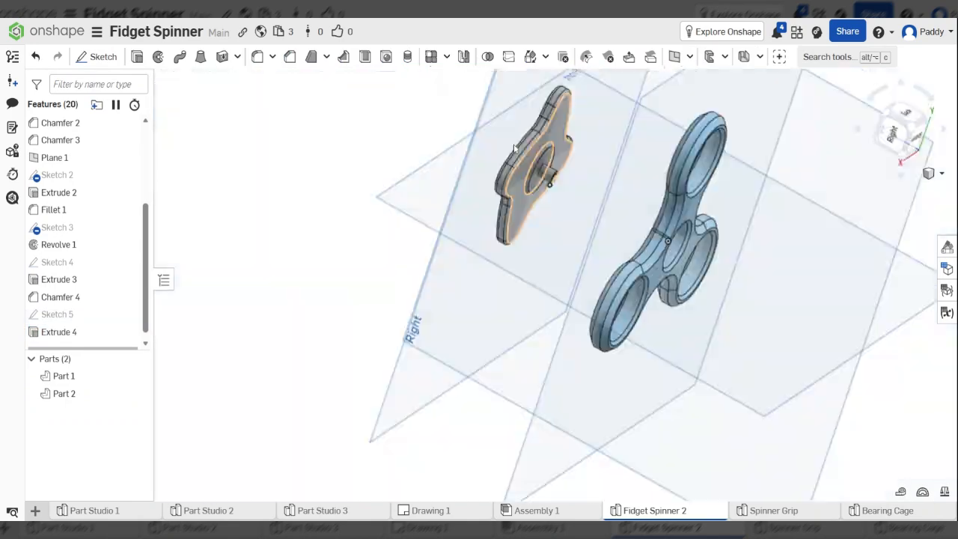
pyautogui.scroll(5, 514, 149)
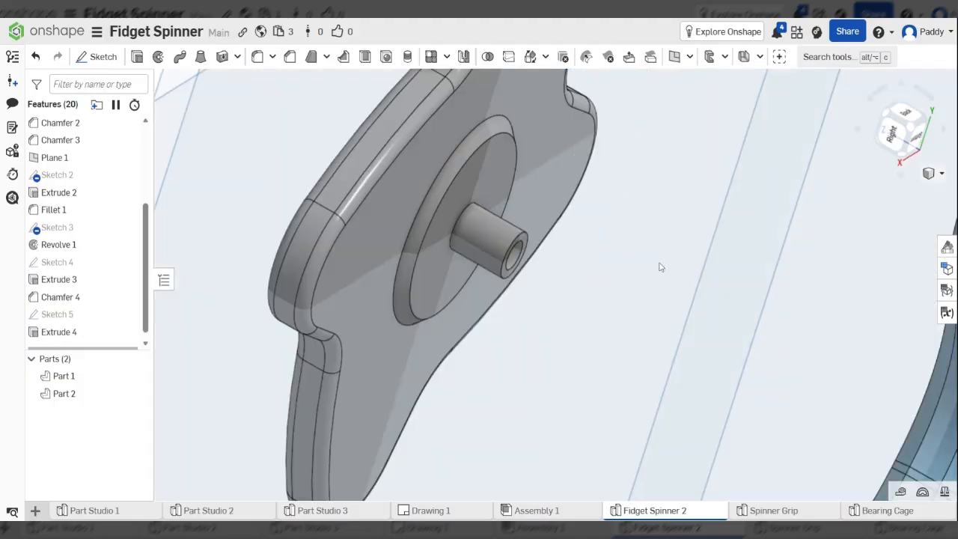
pyautogui.moveTo(660, 267); pyautogui.dragTo(642, 268, button='right')
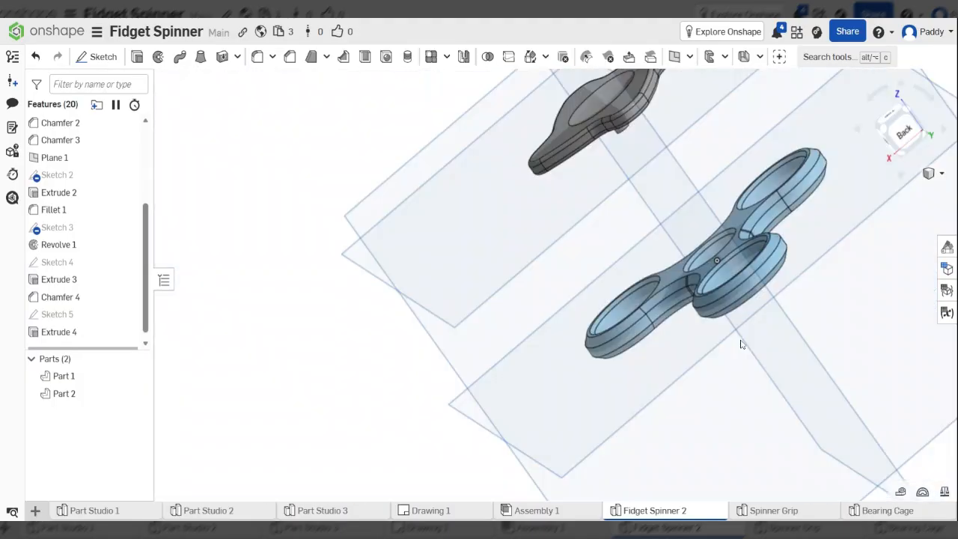
pyautogui.moveTo(741, 344); pyautogui.dragTo(808, 345, button='right')
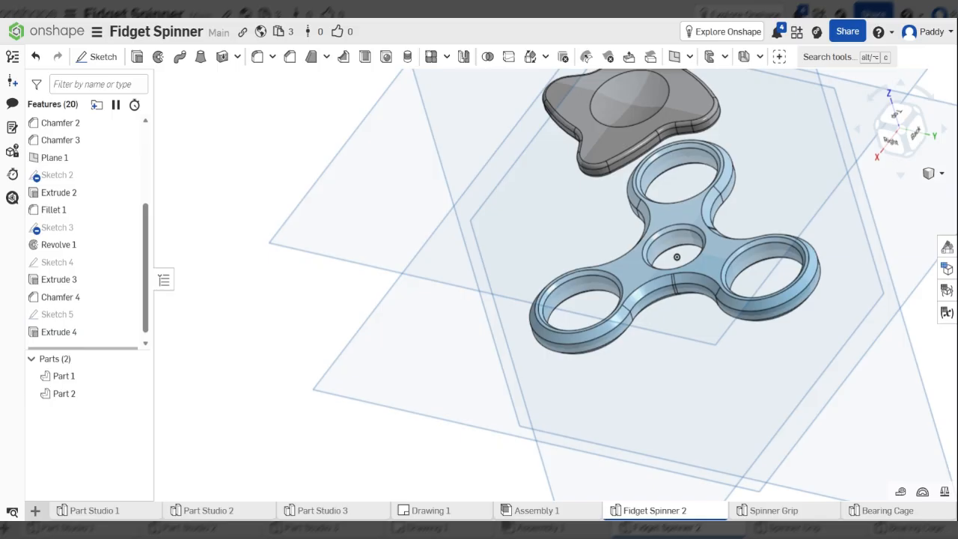
pyautogui.scroll(-4, 645, 281)
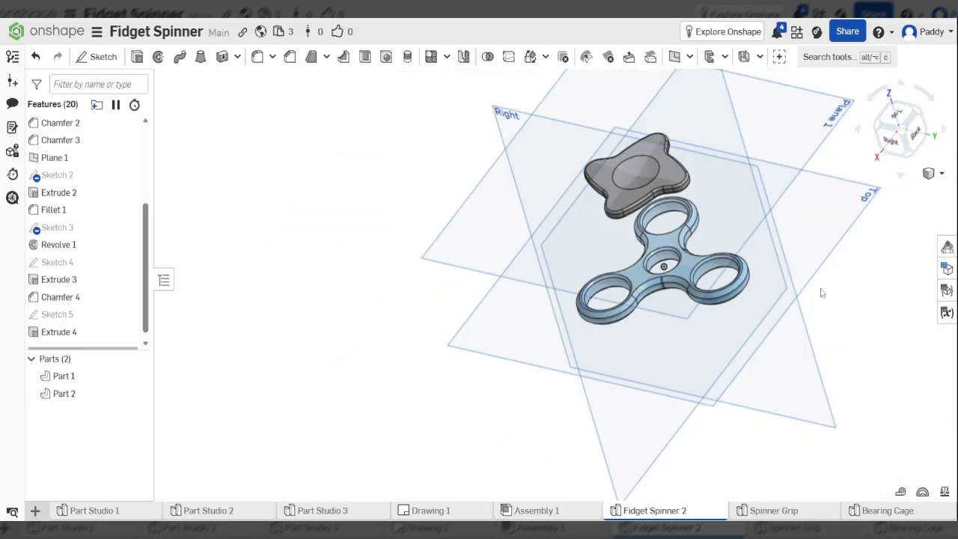
pyautogui.moveTo(821, 293); pyautogui.dragTo(712, 269, button='right')
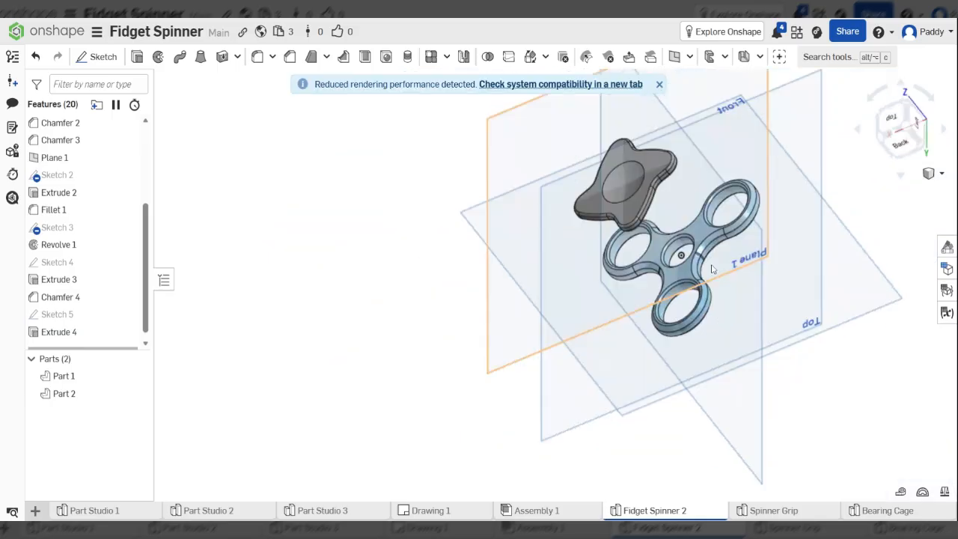
pyautogui.click(463, 56)
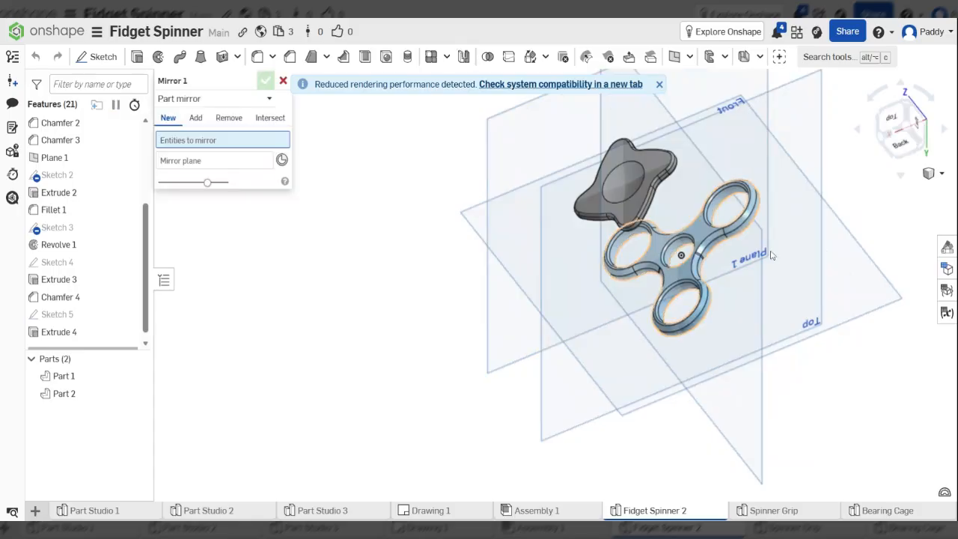
pyautogui.scroll(4, 777, 257)
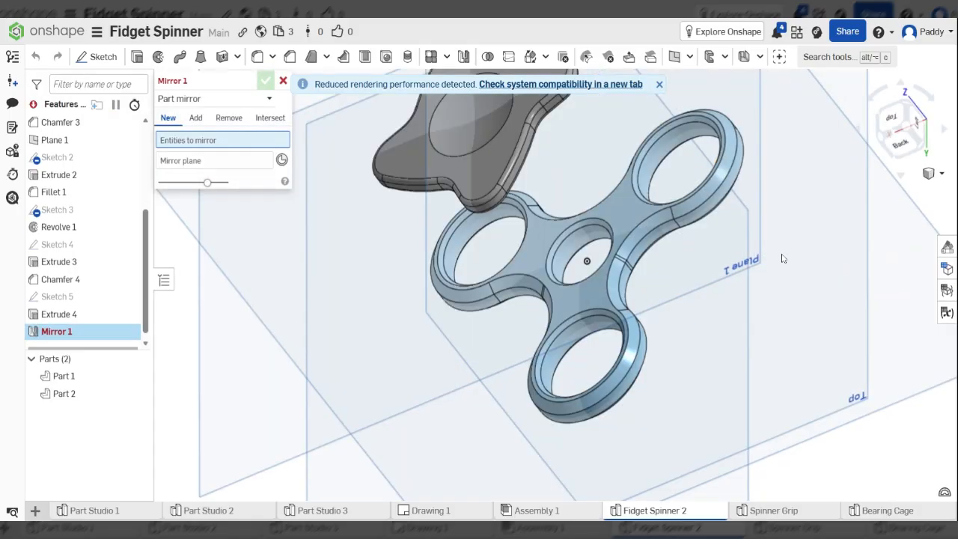
pyautogui.click(473, 137)
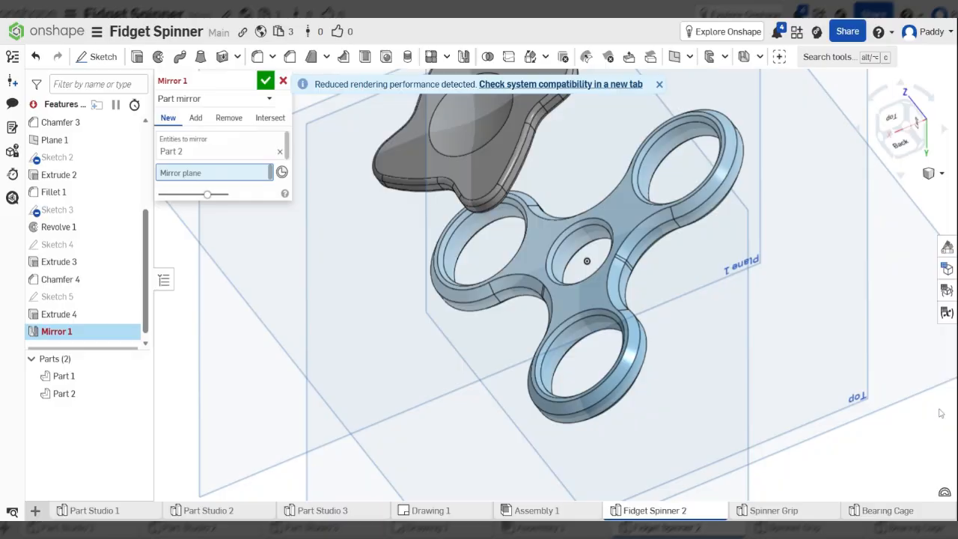
pyautogui.click(758, 301)
pyautogui.scroll(-3, 757, 297)
pyautogui.moveTo(757, 297); pyautogui.dragTo(751, 256, button='right')
pyautogui.click(266, 79)
# Step: Examine both grips, their bosses and hollow pegs relative to the spinner body's central hole, close up and from above and below
pyautogui.scroll(-5, 746, 318)
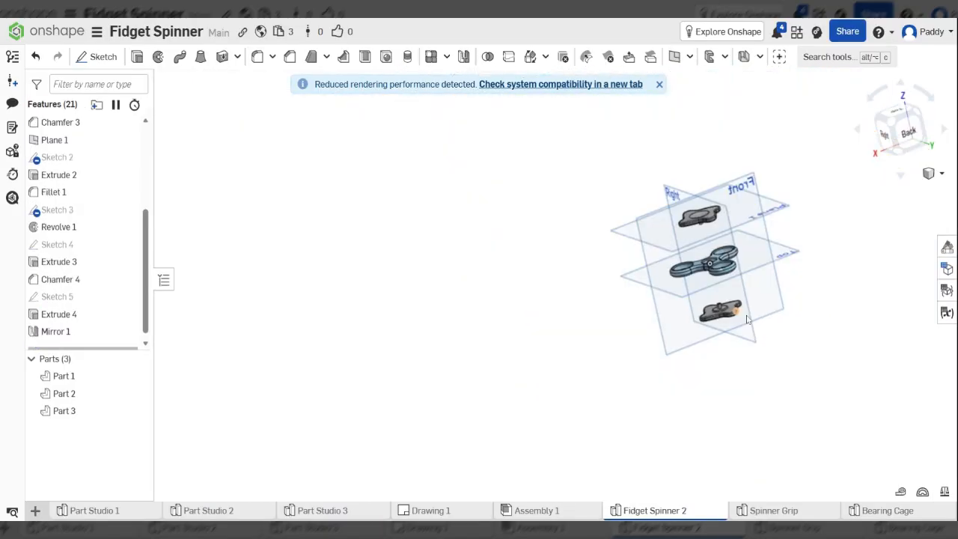
pyautogui.scroll(4, 747, 320)
pyautogui.moveTo(747, 320); pyautogui.dragTo(702, 357, button='right')
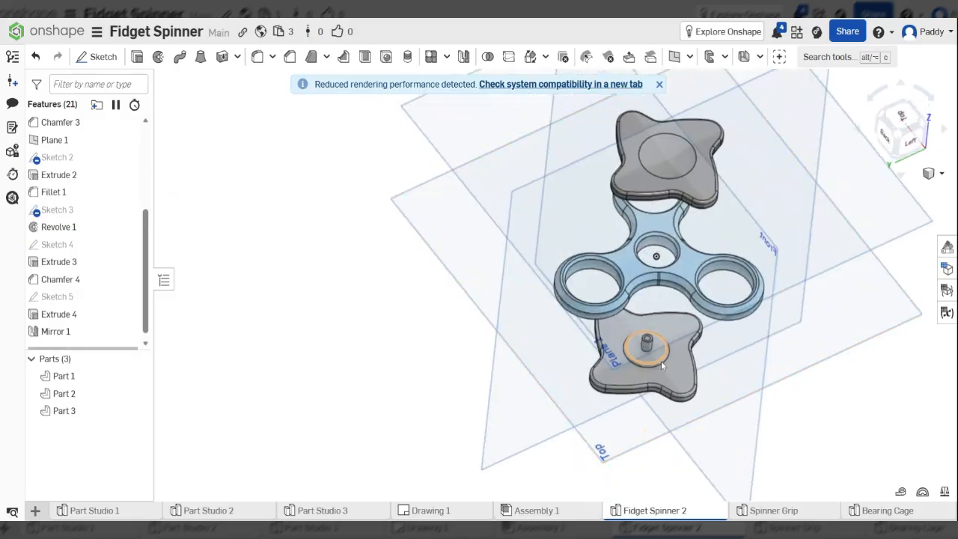
pyautogui.scroll(5, 631, 324)
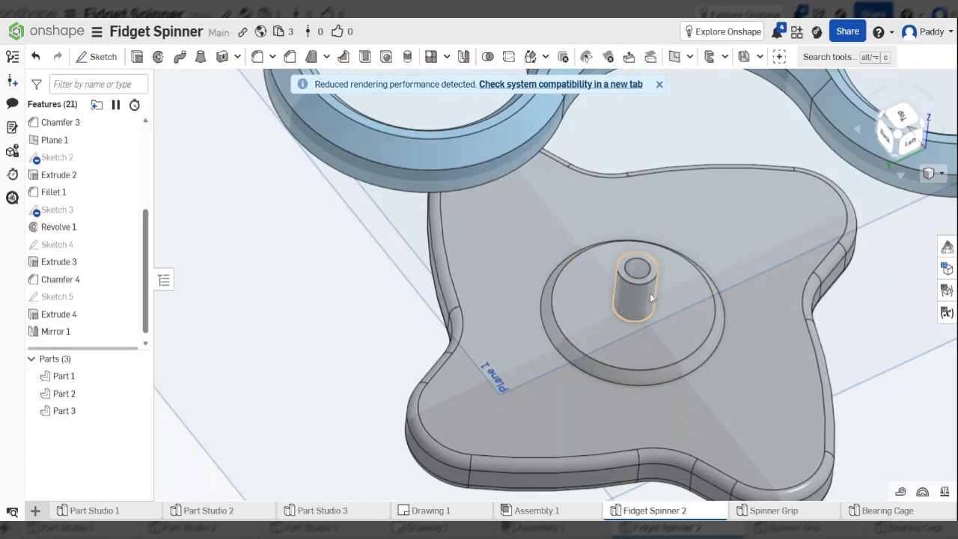
pyautogui.scroll(-5, 650, 293)
pyautogui.moveTo(692, 317); pyautogui.dragTo(672, 232, button='right')
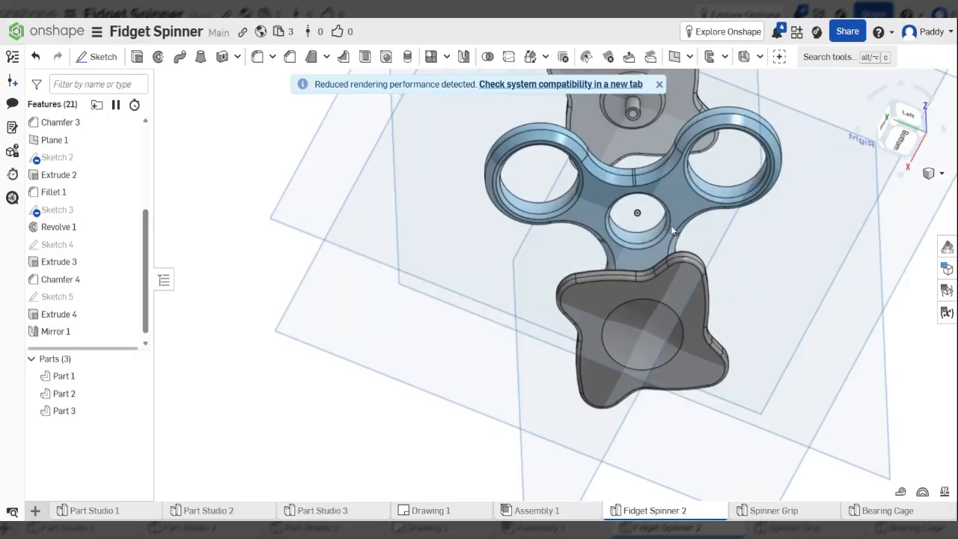
pyautogui.scroll(-4, 642, 134)
pyautogui.scroll(5, 642, 133)
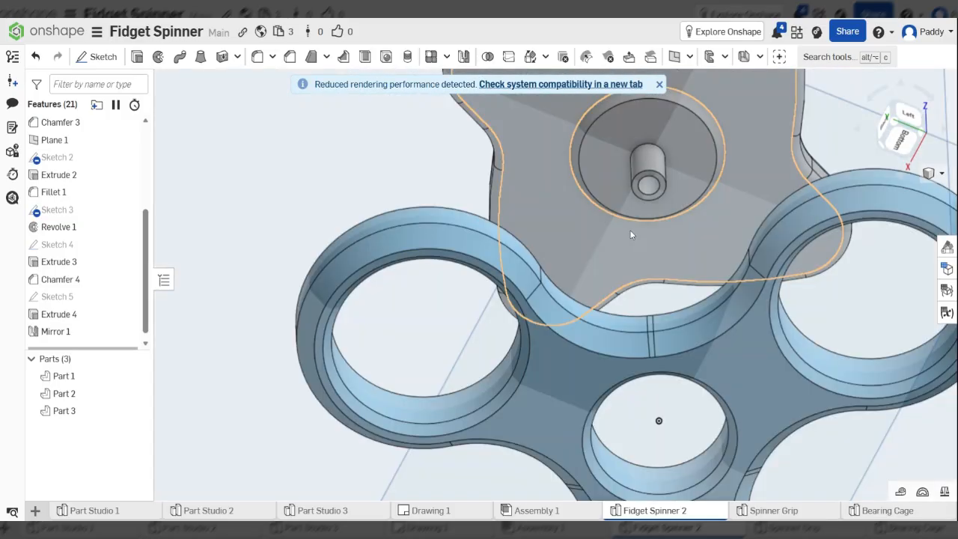
pyautogui.scroll(-3, 676, 213)
pyautogui.scroll(-5, 675, 213)
pyautogui.moveTo(675, 214); pyautogui.dragTo(681, 273, button='right')
pyautogui.scroll(2, 677, 278)
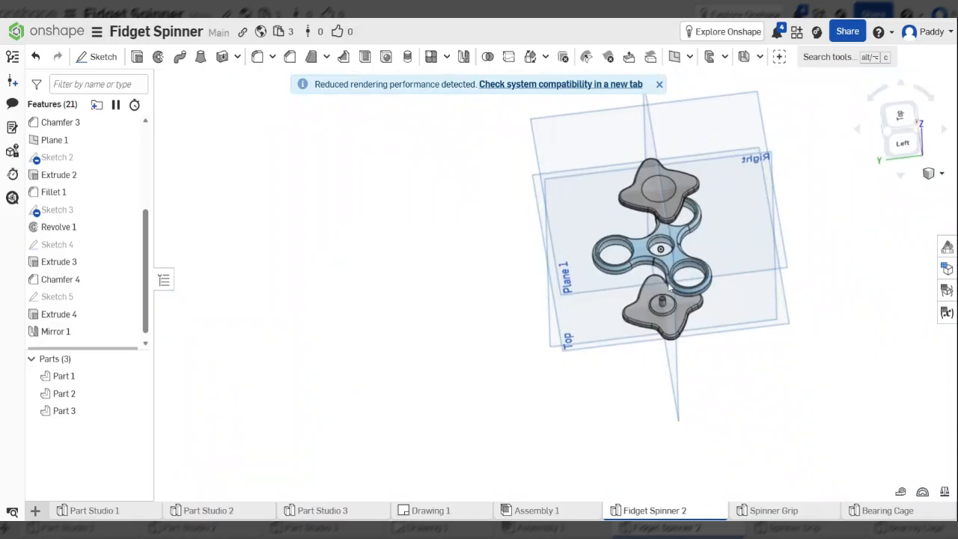
pyautogui.scroll(3, 702, 203)
pyautogui.scroll(2, 702, 204)
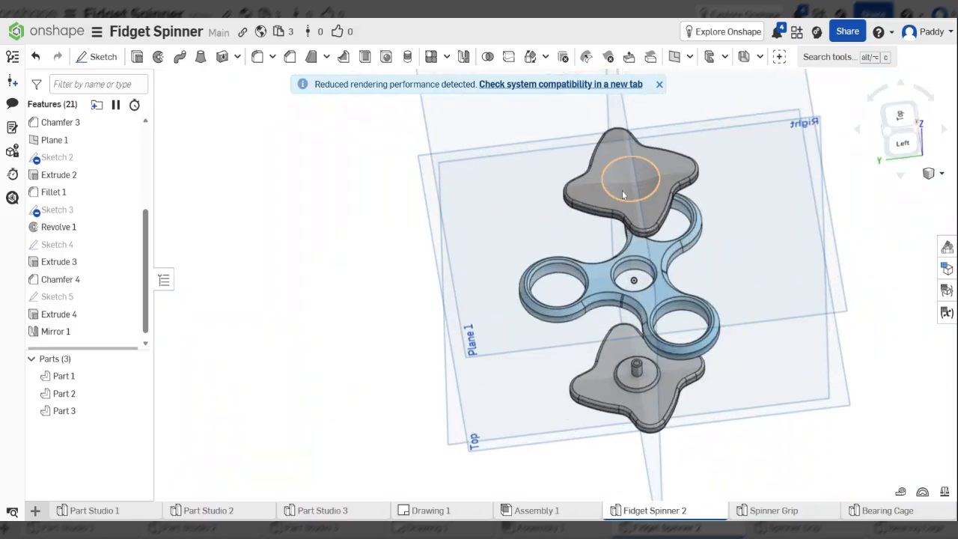
pyautogui.moveTo(633, 178); pyautogui.dragTo(666, 174, button='right')
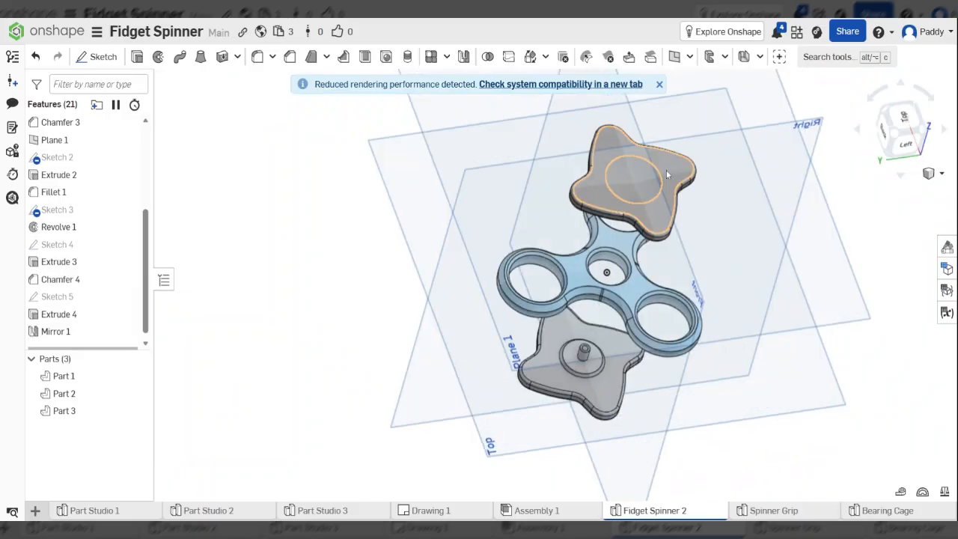